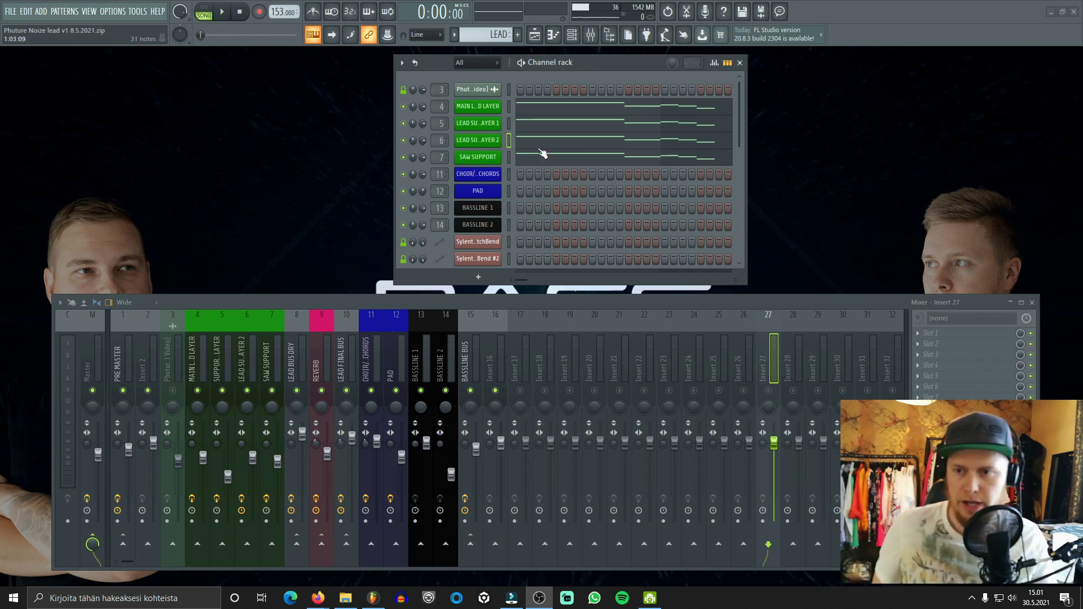
Step: Switch playback to pattern mode and listen to the LEAD pattern once
{"action": "key", "text": "l"}
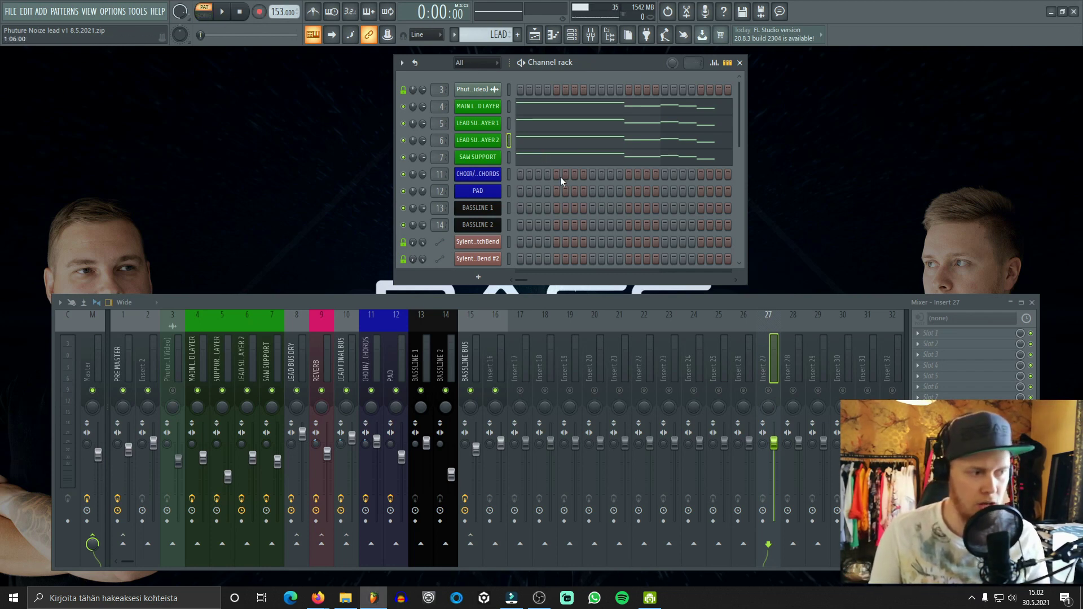
{"action": "key", "text": "space"}
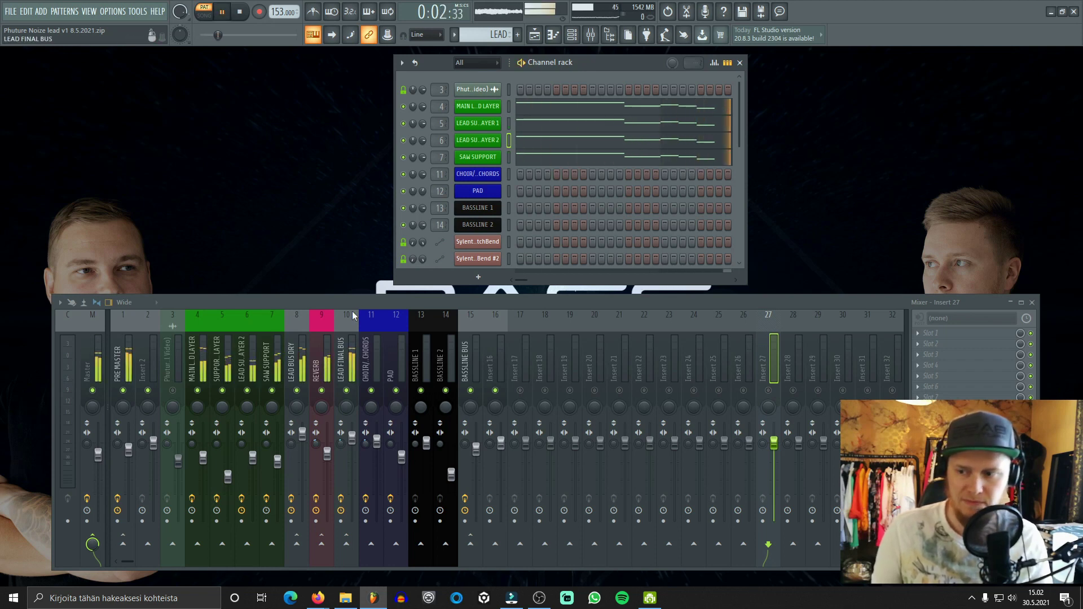
{"action": "key", "text": "space"}
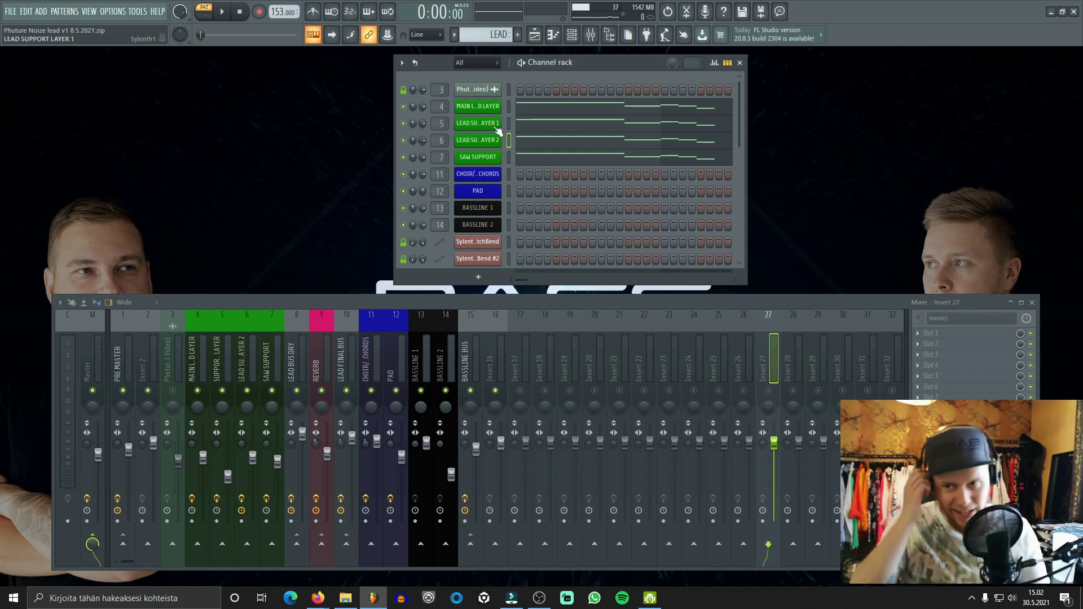
Step: Go through the main lead, two lead support and saw support channels, checking the mixer effects assigned to each
{"action": "left_click", "coordinate": [474, 108]}
{"action": "left_click", "coordinate": [721, 102]}
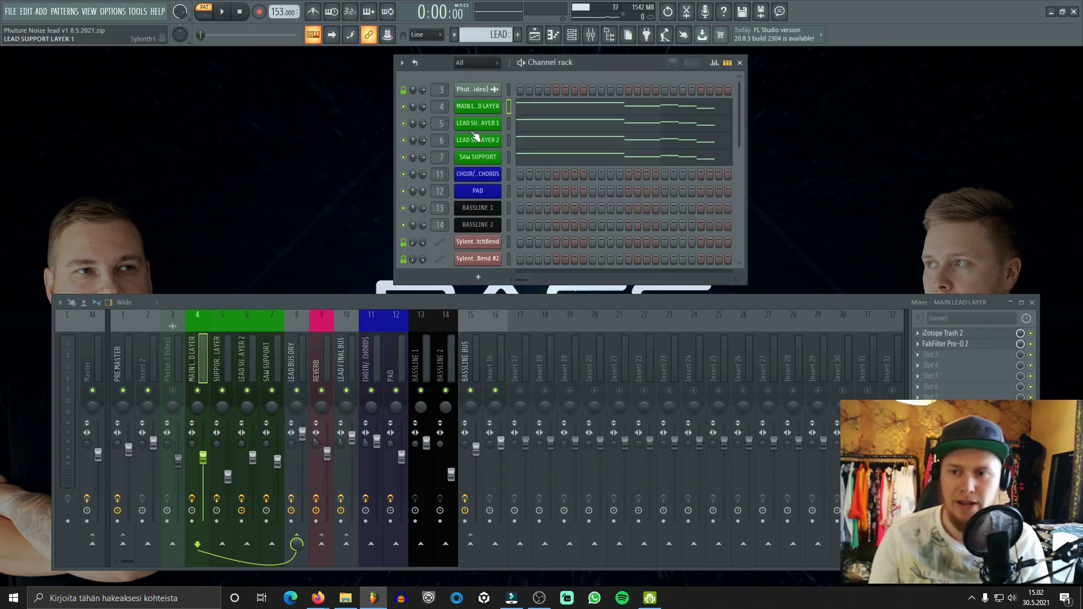
{"action": "left_click", "coordinate": [477, 138]}
{"action": "left_click", "coordinate": [569, 116]}
{"action": "left_click", "coordinate": [488, 145]}
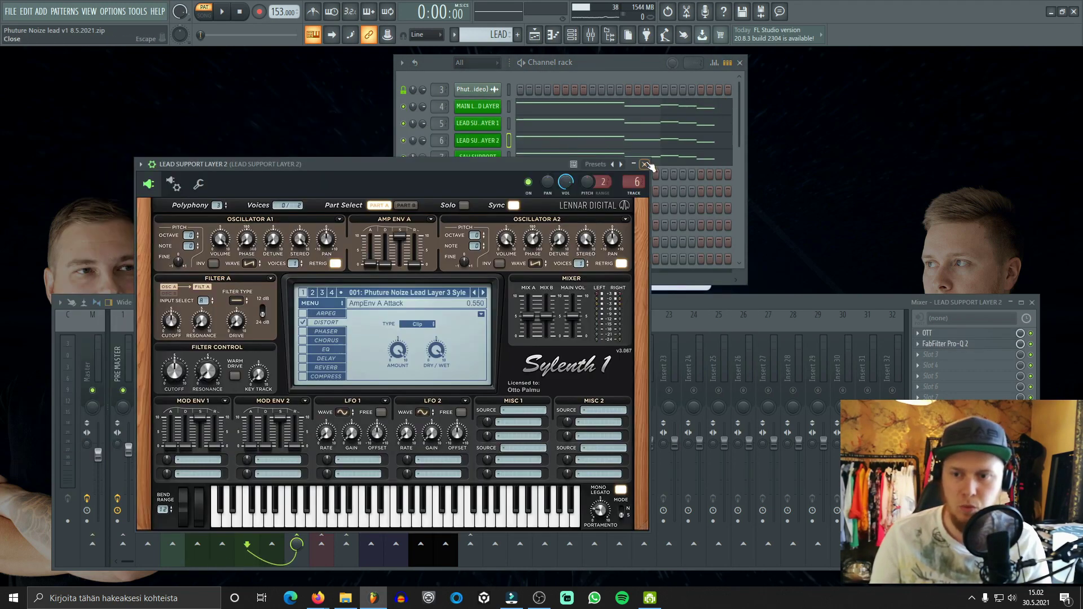
{"action": "left_click", "coordinate": [647, 163]}
{"action": "left_click", "coordinate": [485, 158]}
{"action": "left_click", "coordinate": [605, 119]}
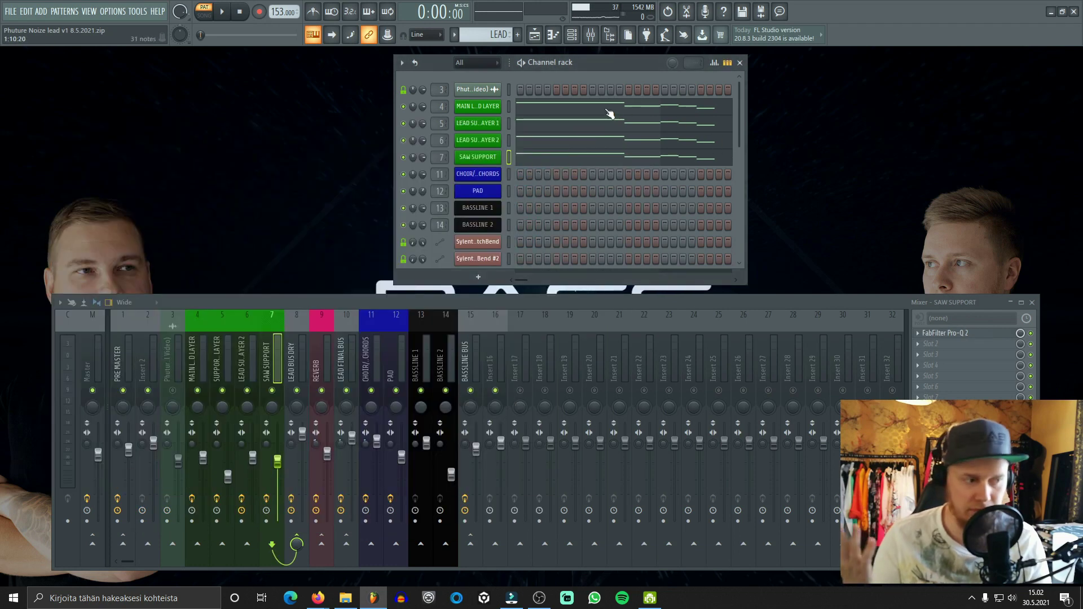
{"action": "left_click", "coordinate": [199, 361]}
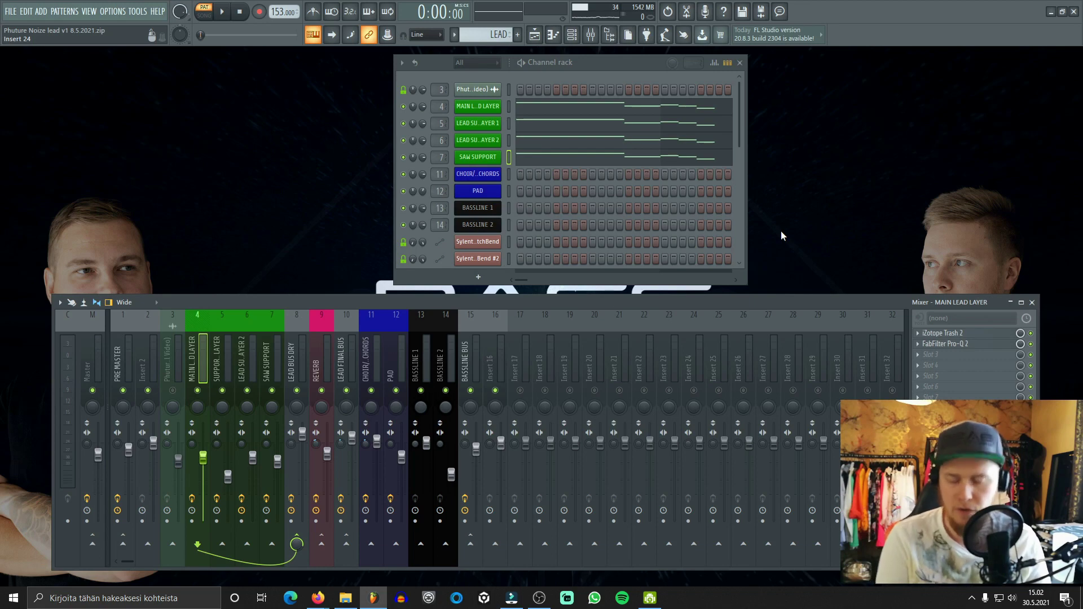
Step: Show the MAIN LEAD LAYER synth without its wrapper options and examine the oscillators, envelopes and modulation of Part A and Part B
{"action": "left_click", "coordinate": [489, 107]}
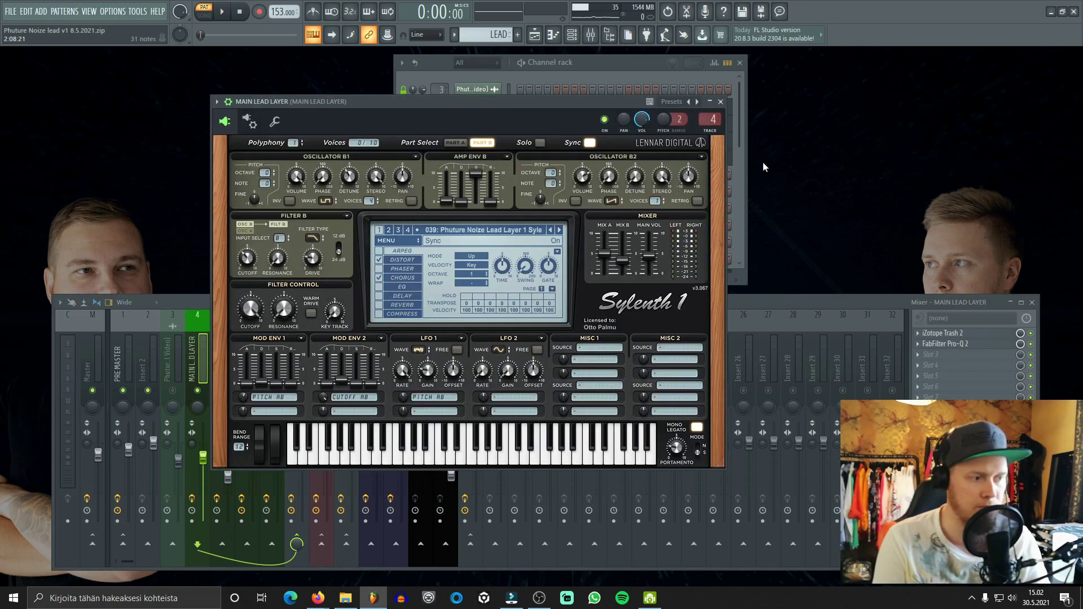
{"action": "left_click", "coordinate": [451, 143]}
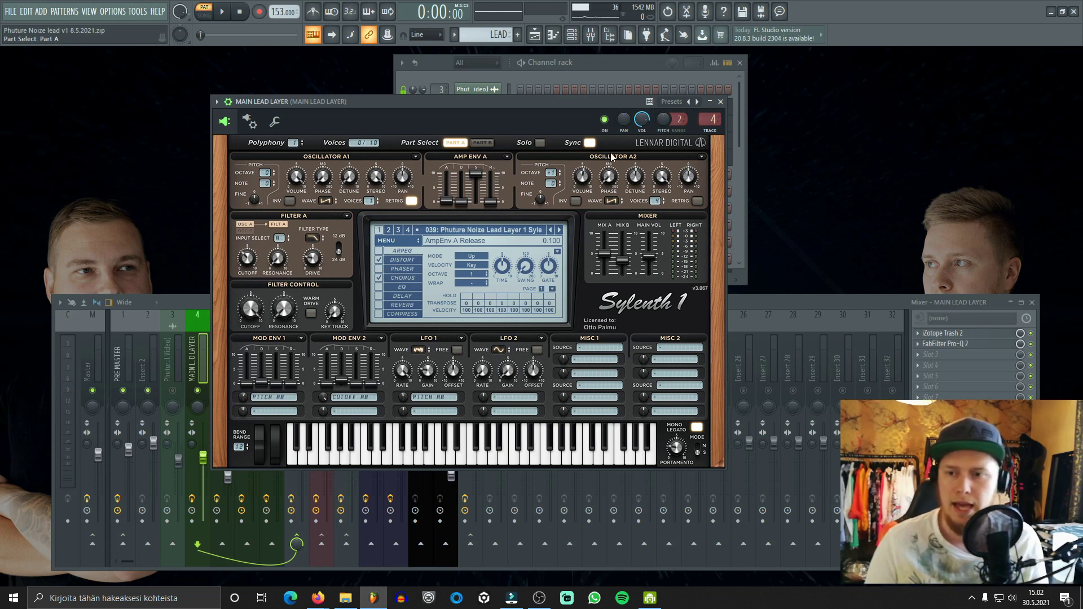
{"action": "left_click", "coordinate": [237, 126]}
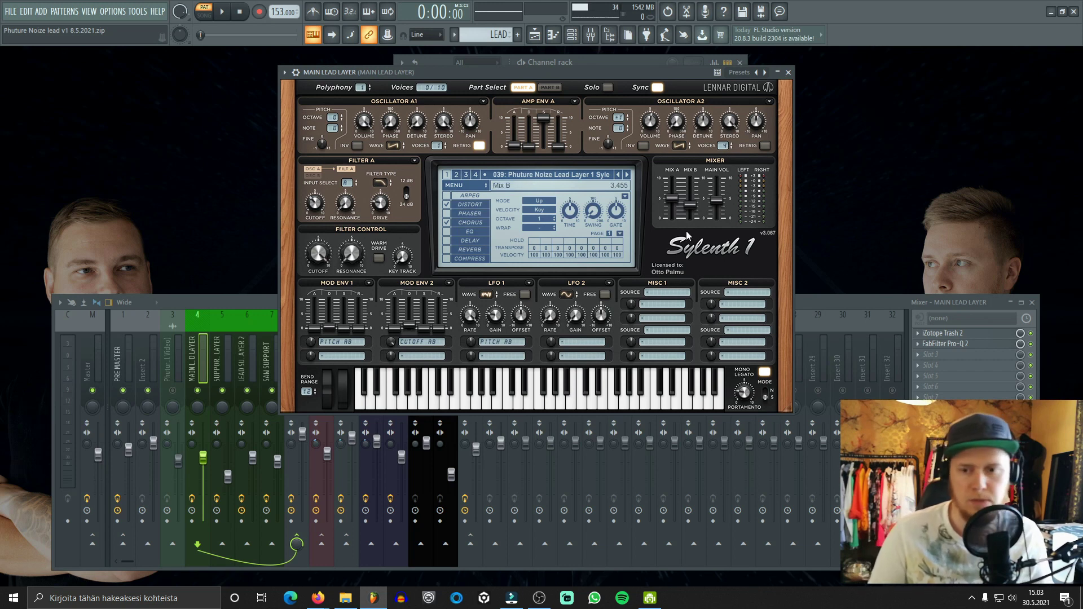
{"action": "left_click", "coordinate": [550, 88]}
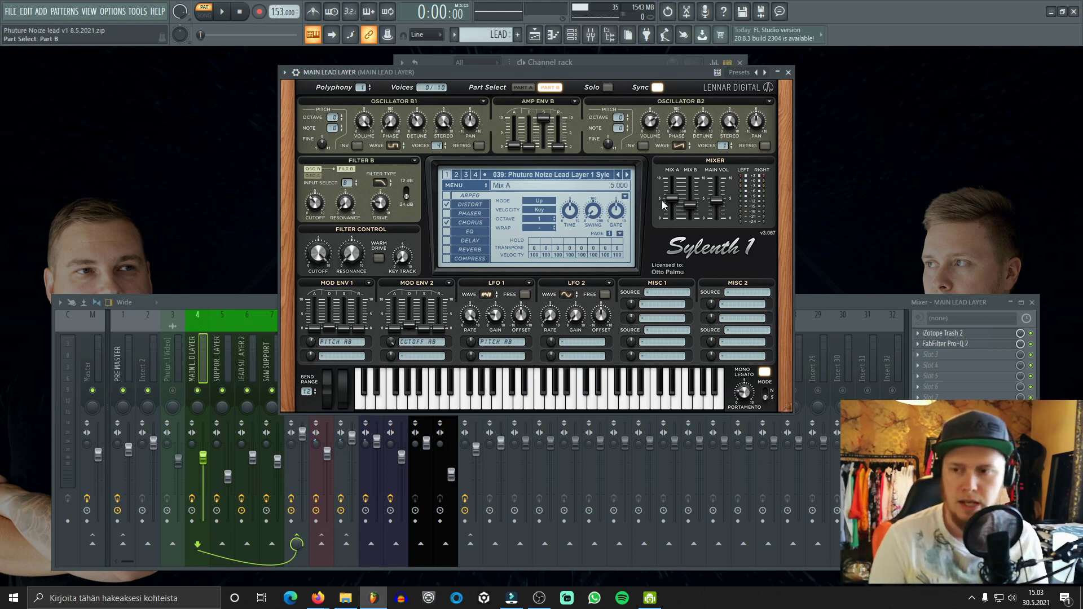
{"action": "left_click", "coordinate": [523, 87]}
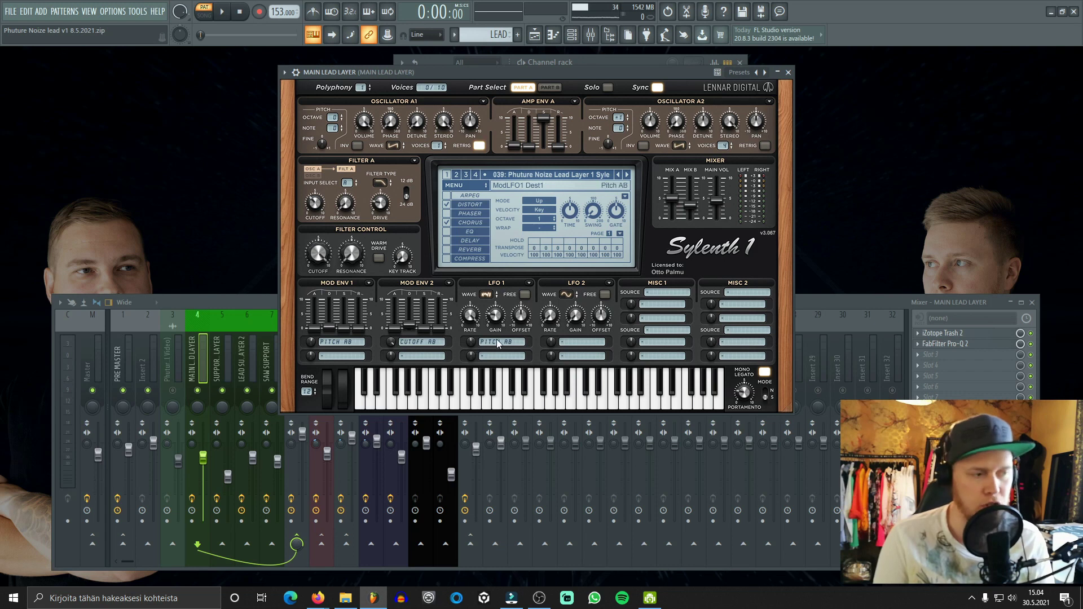
Step: Examine the distortion and chorus effects of the MAIN LEAD LAYER synth, and close it
{"action": "left_click", "coordinate": [471, 205]}
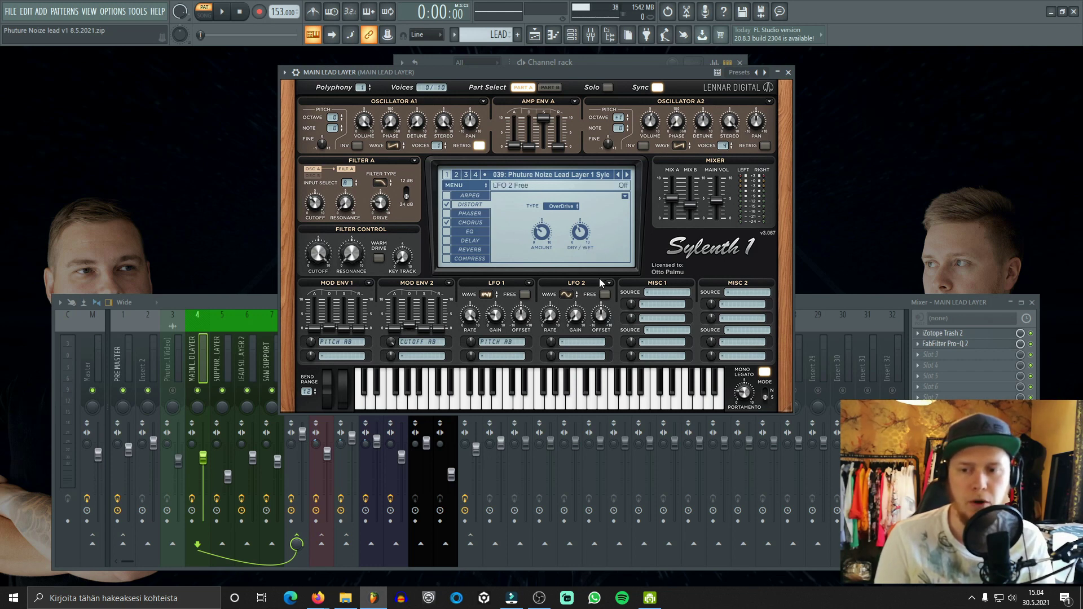
{"action": "left_click", "coordinate": [470, 223]}
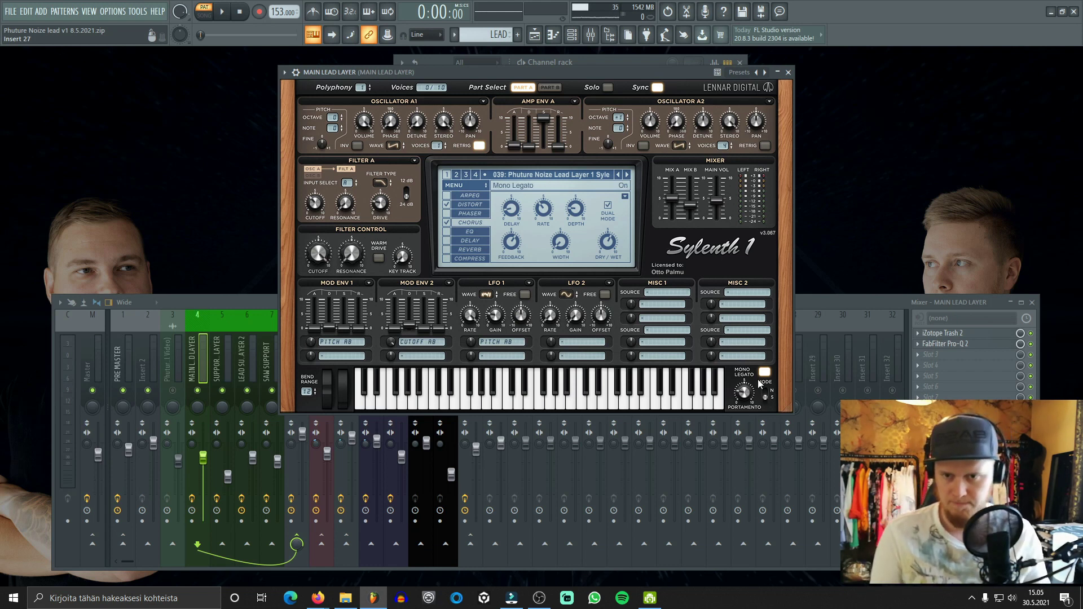
{"action": "left_click", "coordinate": [788, 72]}
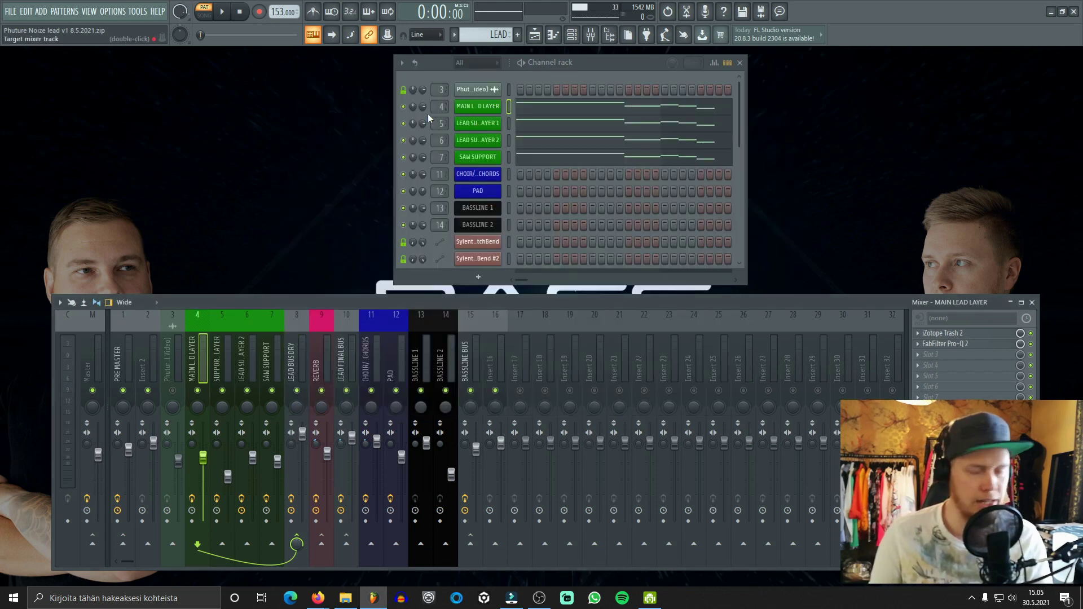
Step: Listen to the main lead layer with the other lead channels muted, and restore the muted lead channels
{"action": "key", "text": "space"}
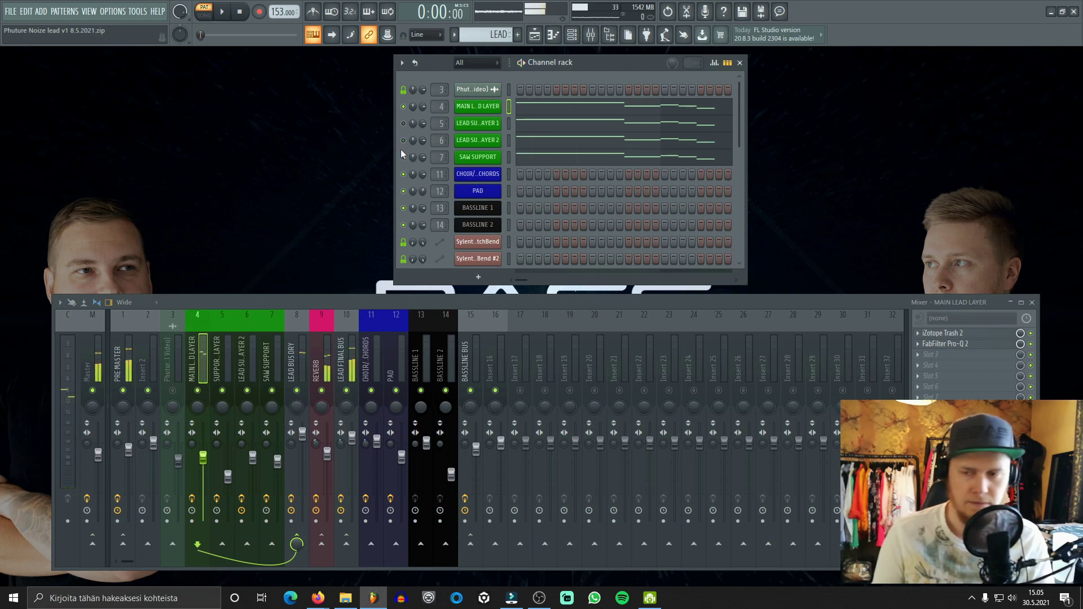
{"action": "left_click", "coordinate": [403, 107]}
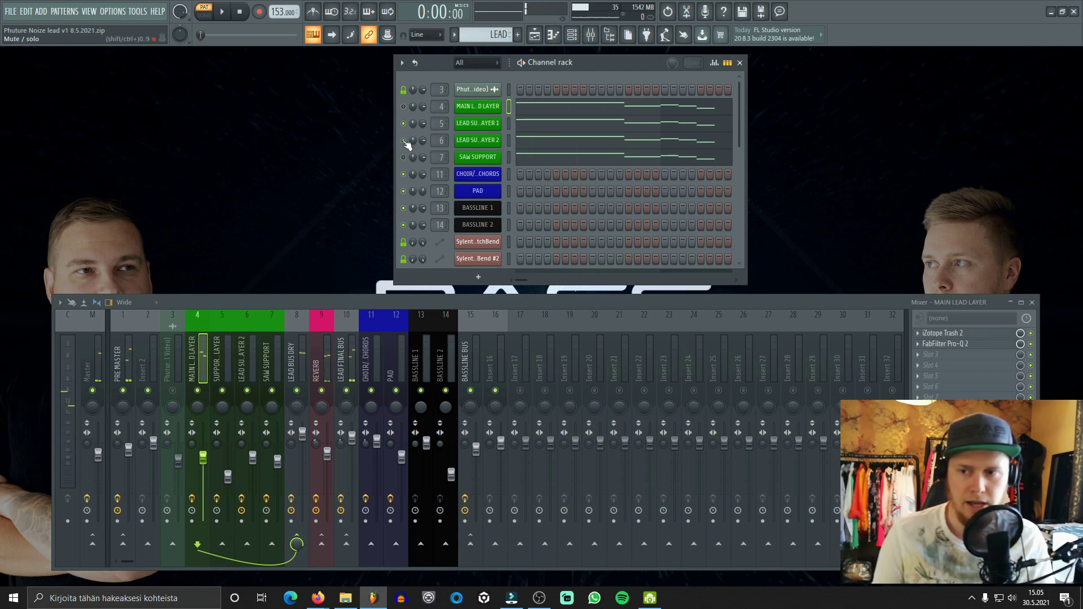
{"action": "left_click_drag", "start_coordinate": [404, 139], "coordinate": [403, 157]}
{"action": "left_click", "coordinate": [404, 123]}
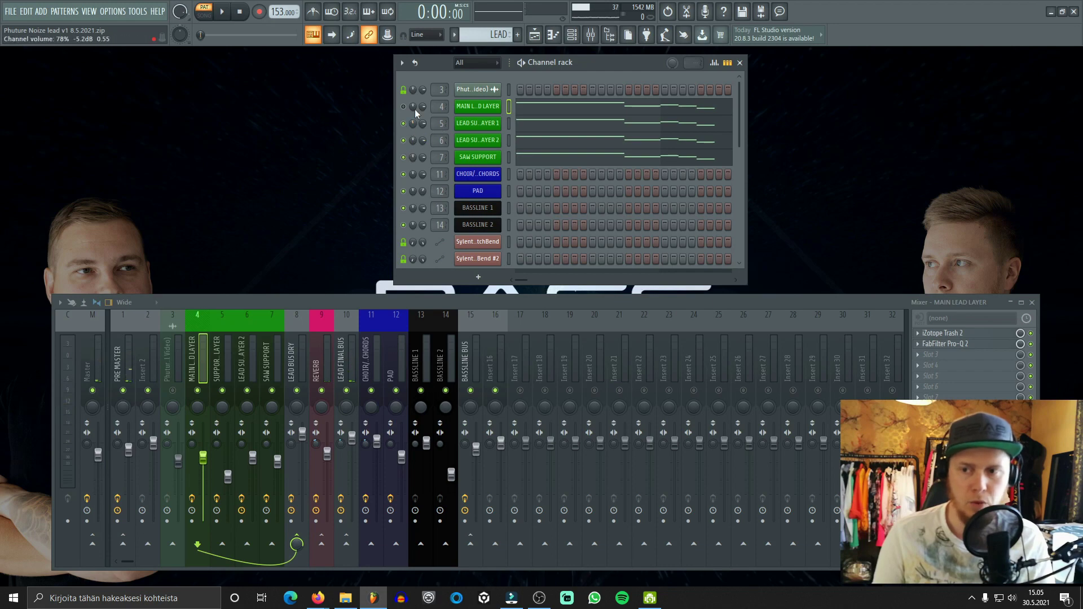
Step: Open the LEAD SUPPORT LAYER 1 synth, move it to mid-screen and examine the settings of Part A and Part B
{"action": "left_click", "coordinate": [490, 124]}
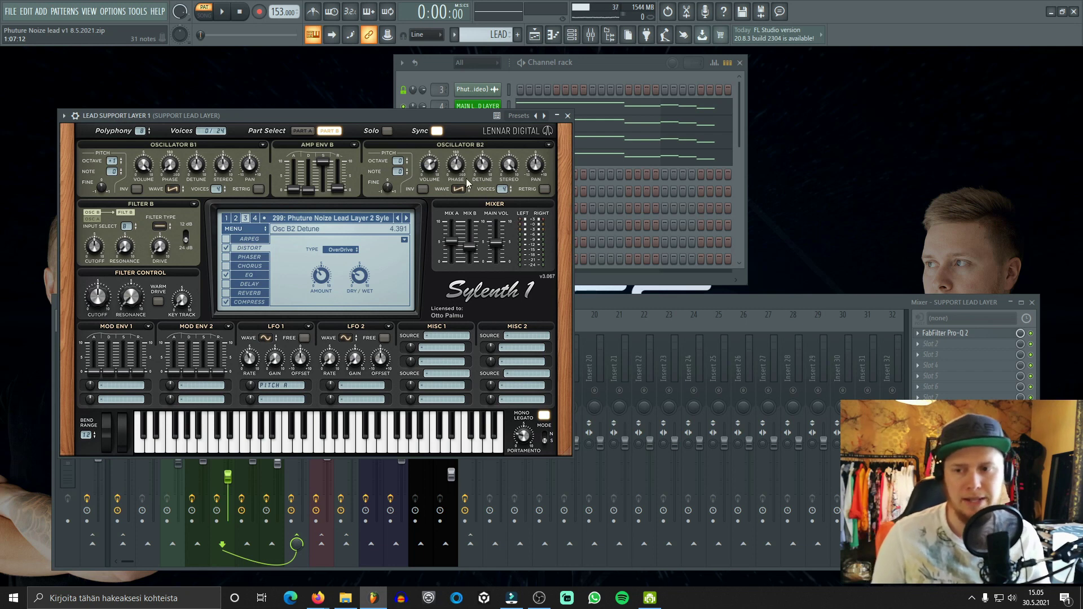
{"action": "left_click", "coordinate": [302, 131]}
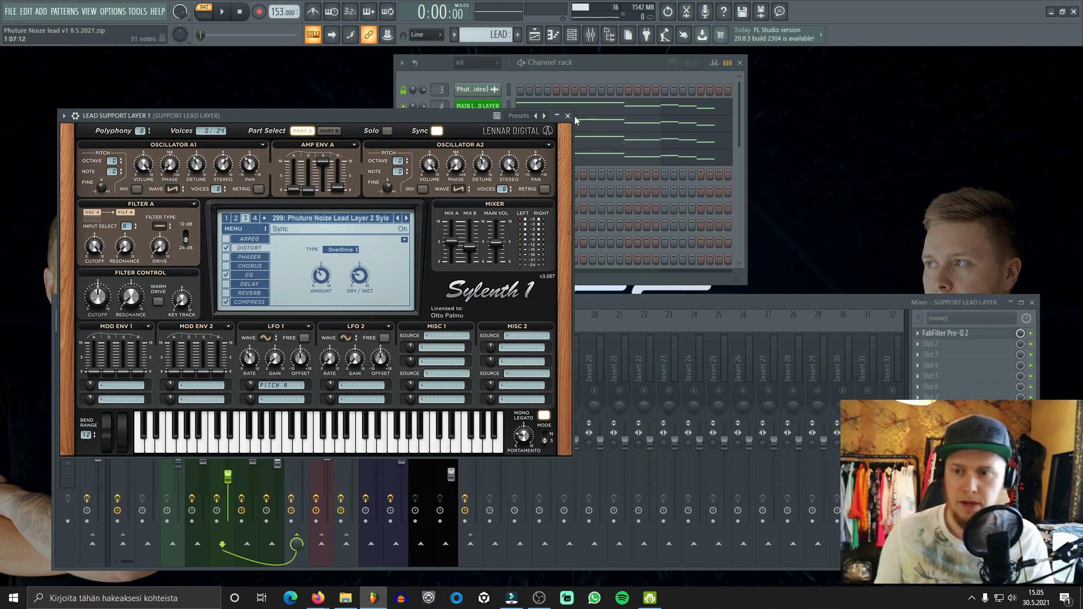
{"action": "left_click_drag", "start_coordinate": [274, 117], "coordinate": [477, 91]}
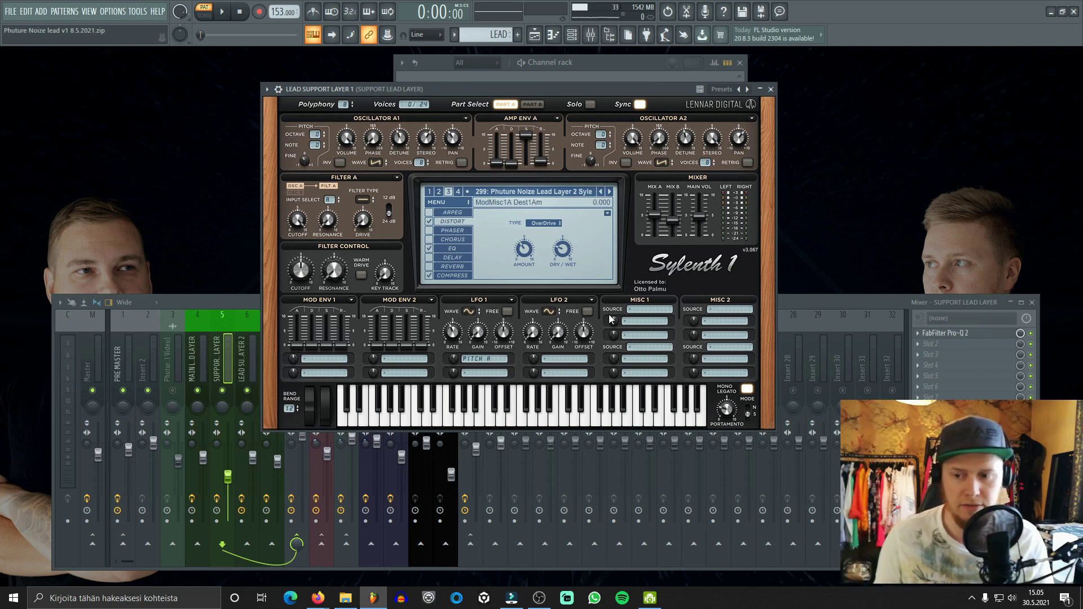
{"action": "left_click", "coordinate": [278, 89]}
{"action": "left_click", "coordinate": [298, 117]}
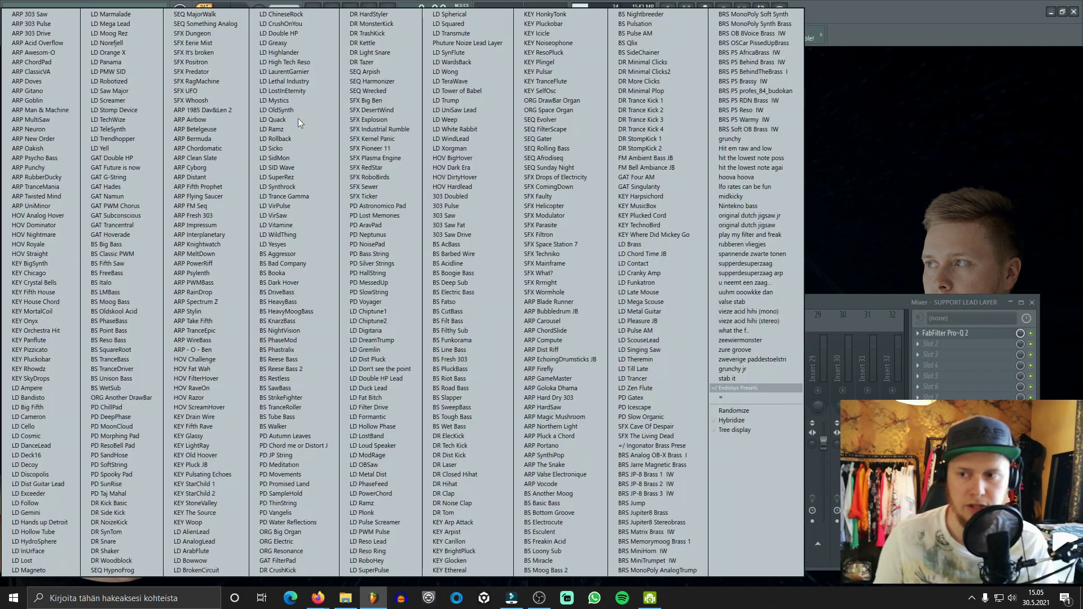
{"action": "left_click", "coordinate": [489, 44]}
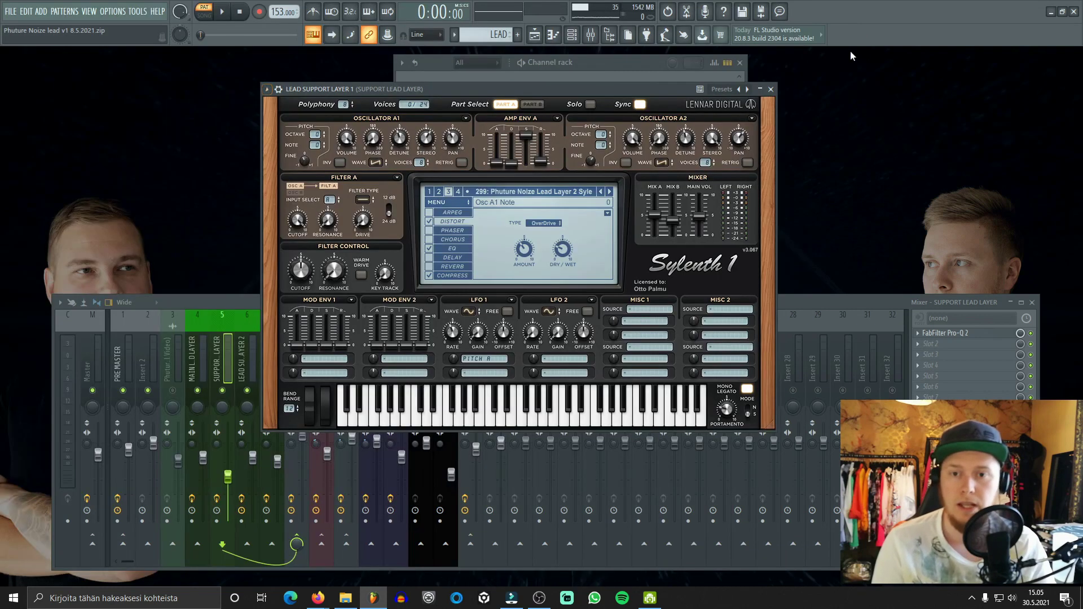
Step: Reopen the LEAD SUPPORT LAYER 1 synth to check its distortion amount and dry/wet, and close it
{"action": "left_click", "coordinate": [770, 89]}
{"action": "left_click", "coordinate": [493, 123]}
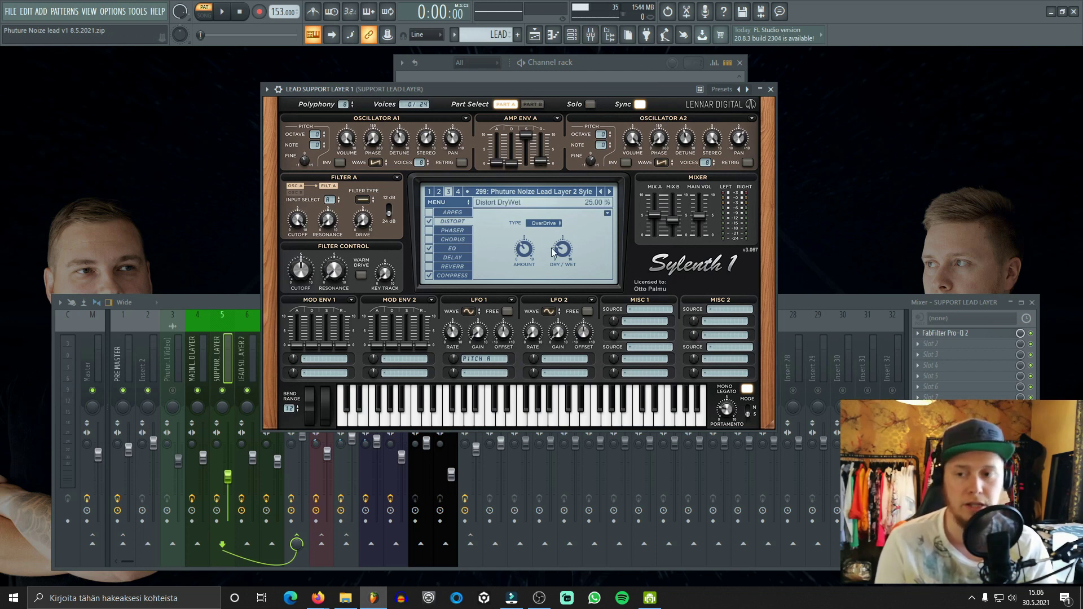
{"action": "left_click", "coordinate": [770, 89]}
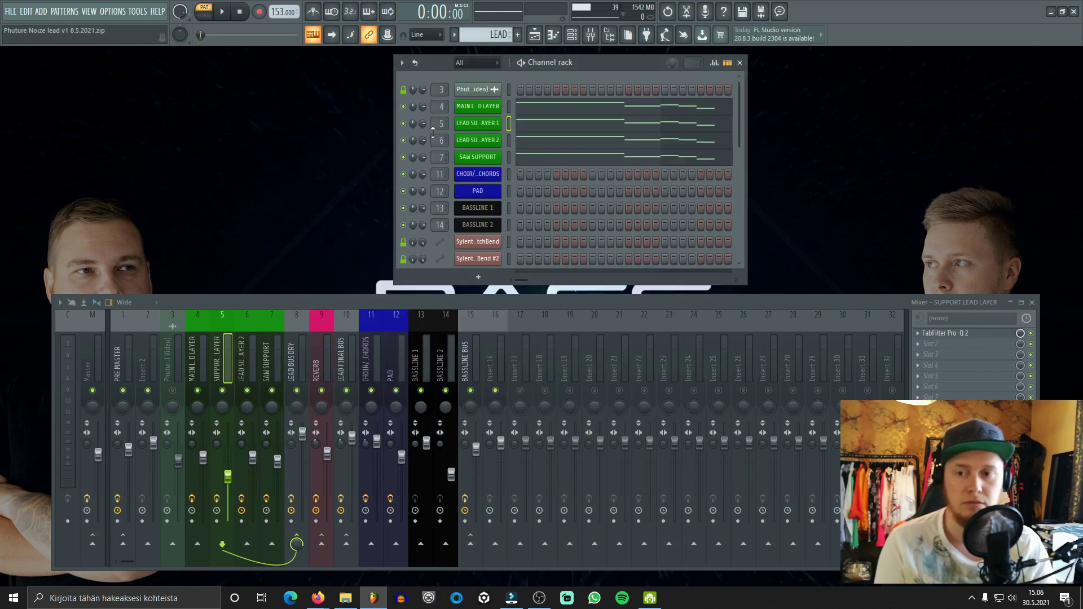
Step: Open the LEAD SUPPORT LAYER 2 synth without its wrapper options, examine its Part A oscillators, and close it
{"action": "left_click", "coordinate": [474, 141]}
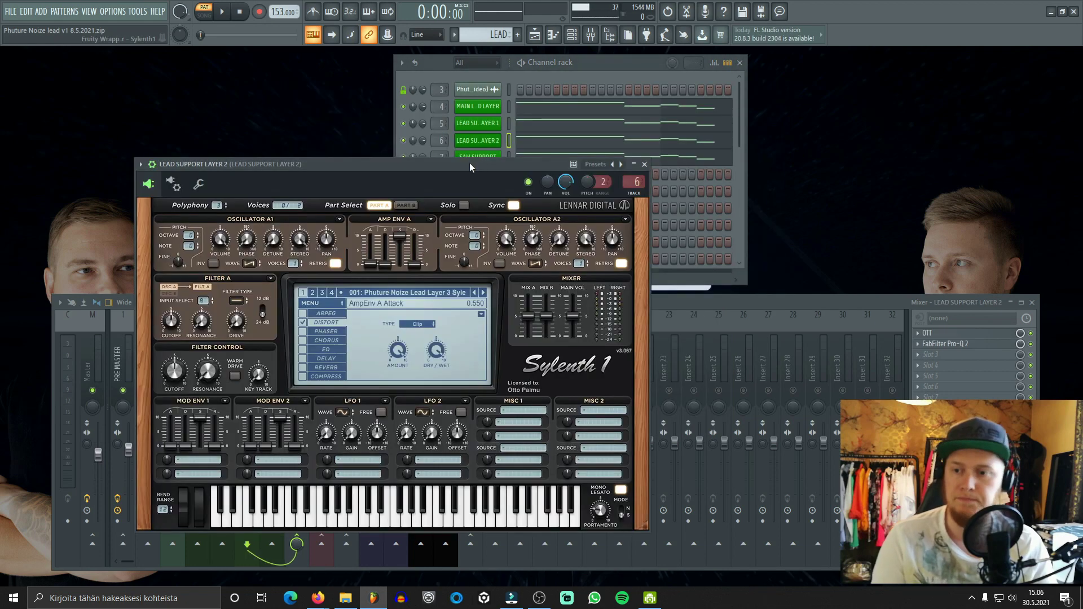
{"action": "left_click", "coordinate": [152, 164]}
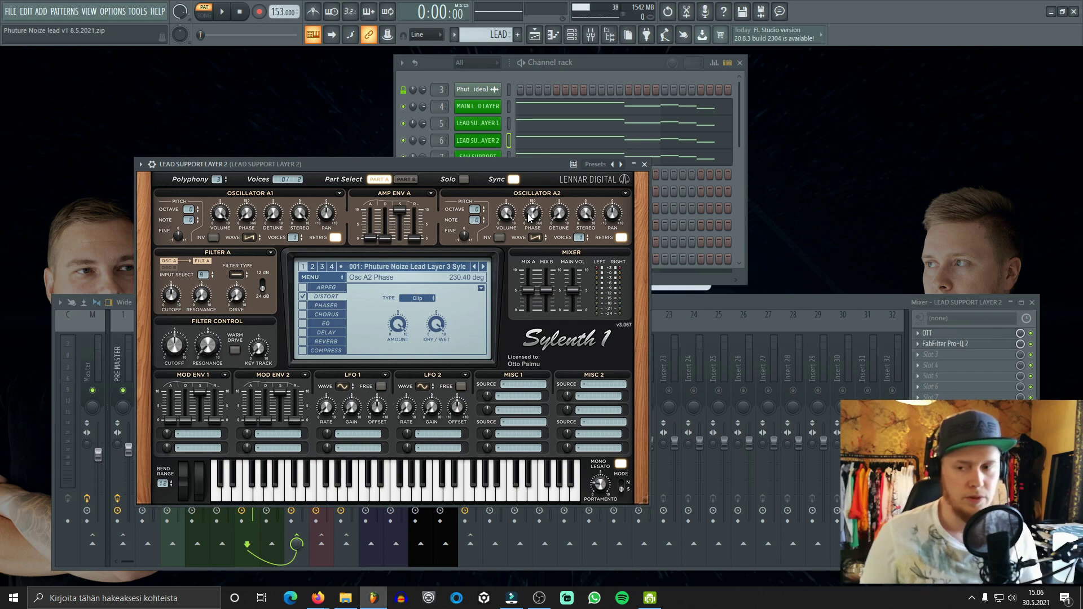
{"action": "left_click", "coordinate": [644, 165]}
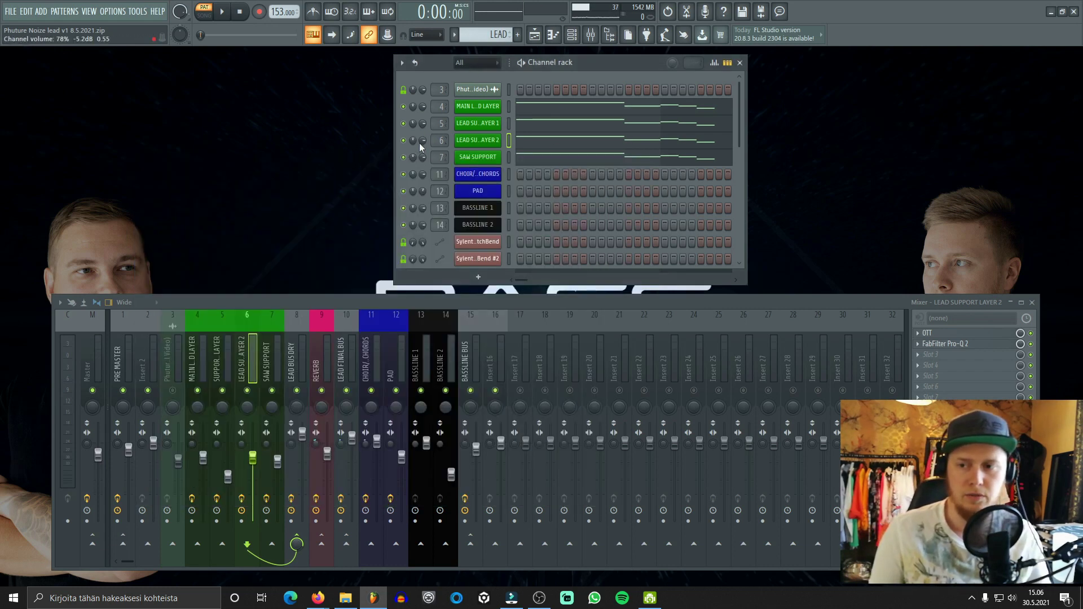
Step: Mute the main lead, LEAD SUPPORT LAYER 1 and SAW SUPPORT channels, and reopen the LEAD SUPPORT LAYER 2 synth
{"action": "left_click", "coordinate": [404, 158]}
{"action": "left_click", "coordinate": [403, 123]}
{"action": "left_click", "coordinate": [403, 106]}
{"action": "left_click", "coordinate": [478, 143]}
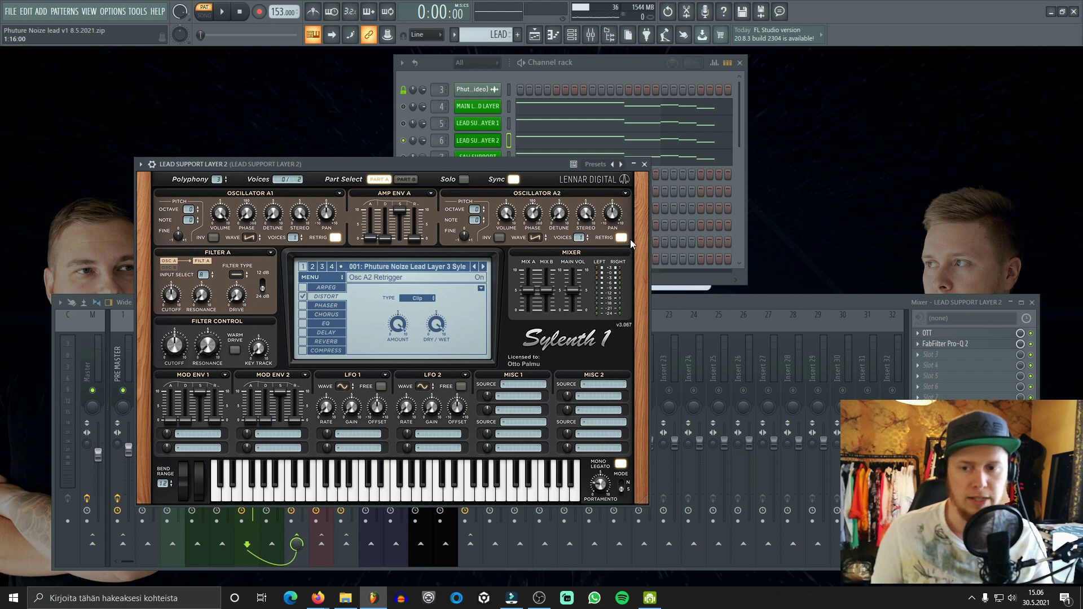
Step: Adjust the Oscillator A2 phase of LEAD SUPPORT LAYER 2 to 228 degrees while the pattern plays
{"action": "key", "text": "space"}
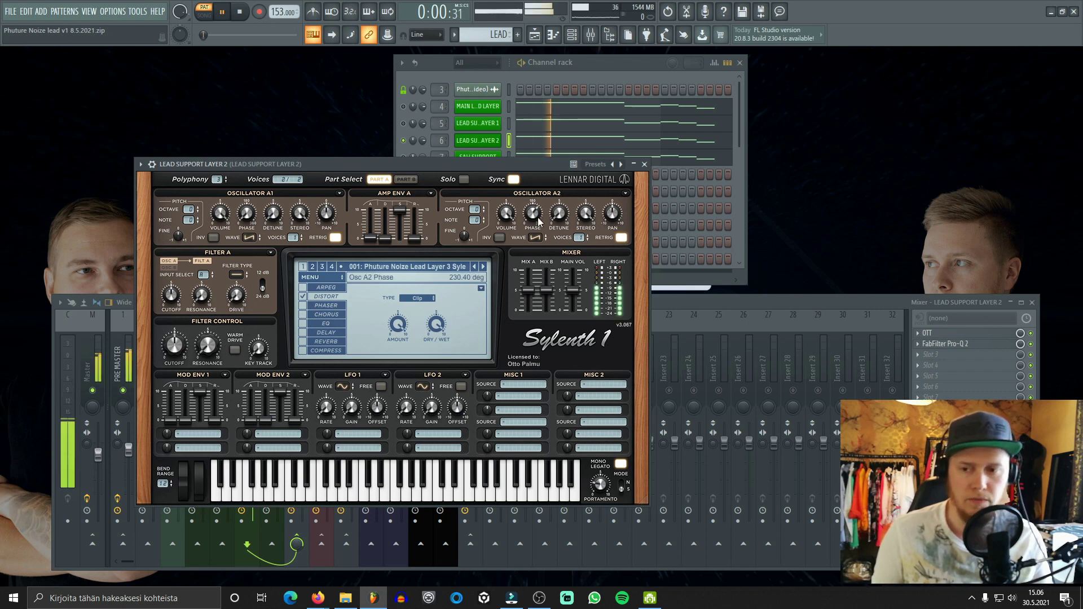
{"action": "left_click_drag", "start_coordinate": [538, 222], "coordinate": [525, 260]}
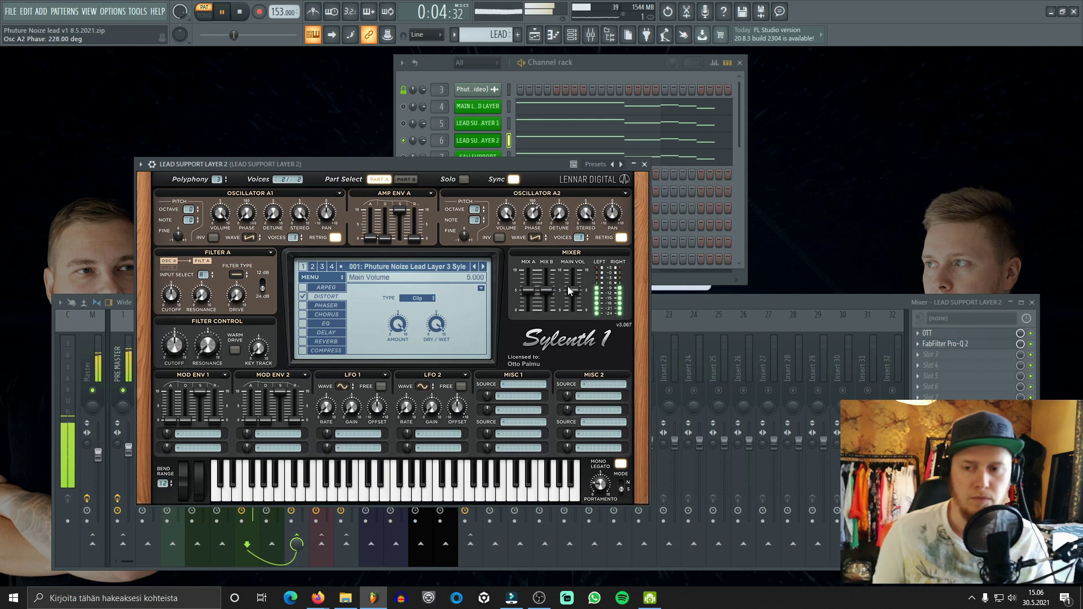
{"action": "key", "text": "space"}
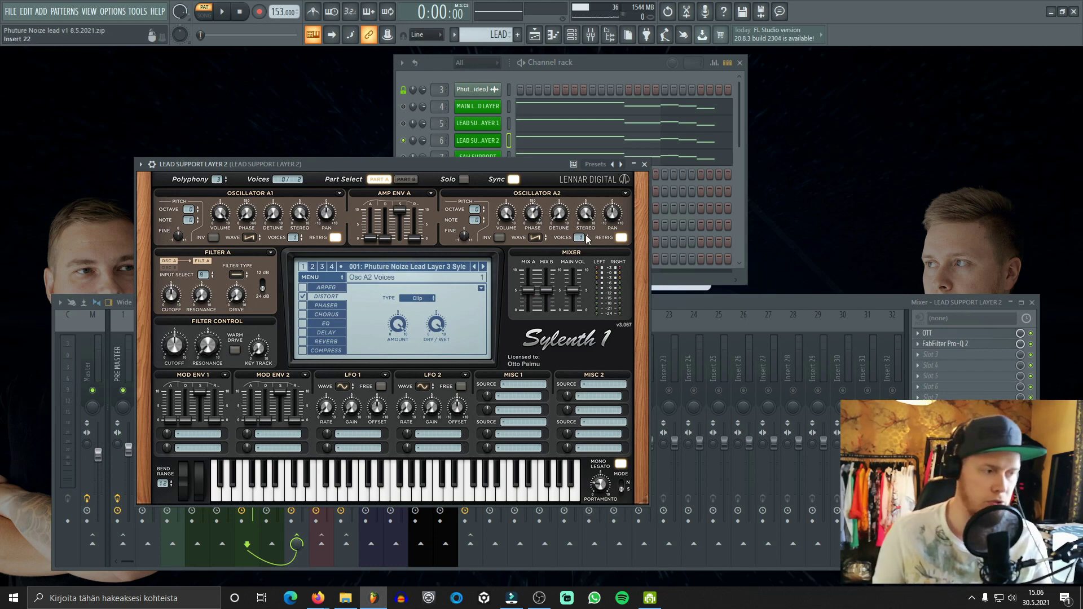
Step: Open the SAW SUPPORT synth, examine the Part A and Part B settings, and close it
{"action": "left_click", "coordinate": [472, 158]}
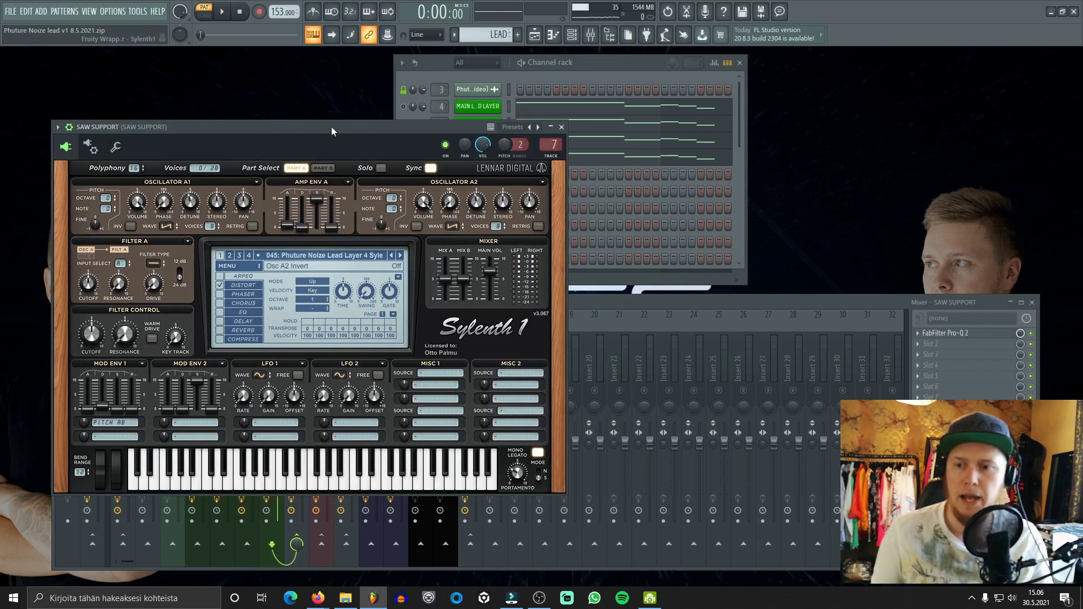
{"action": "left_click", "coordinate": [322, 168]}
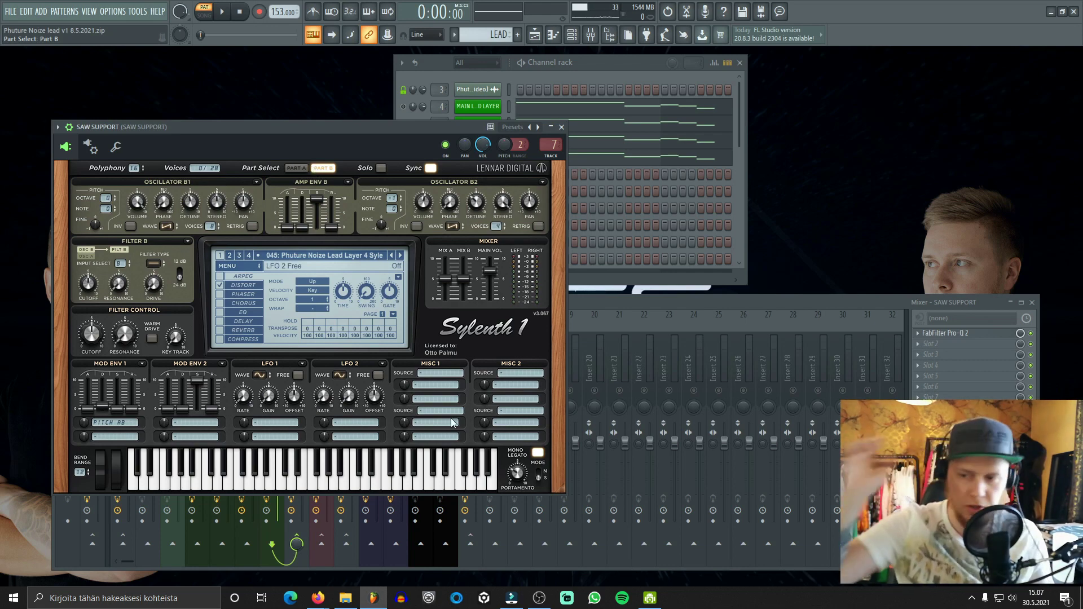
{"action": "left_click", "coordinate": [561, 127]}
Step: Isolate SAW SUPPORT among the lead channels by muting LEAD SUPPORT LAYER 2 and leaving SAW SUPPORT active
{"action": "left_click", "coordinate": [403, 140]}
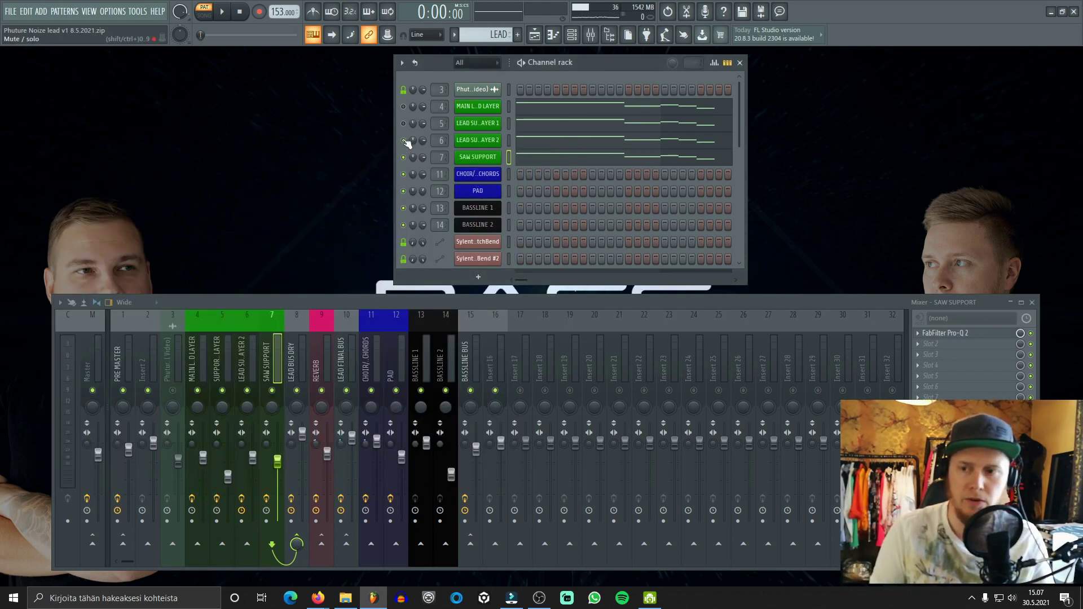
Step: Audition LEAD SUPPORT LAYER 1 on its own among the lead channels, and return to SAW SUPPORT alone before stopping playback
{"action": "left_click", "coordinate": [404, 123]}
{"action": "left_click", "coordinate": [403, 140]}
{"action": "left_click", "coordinate": [404, 156]}
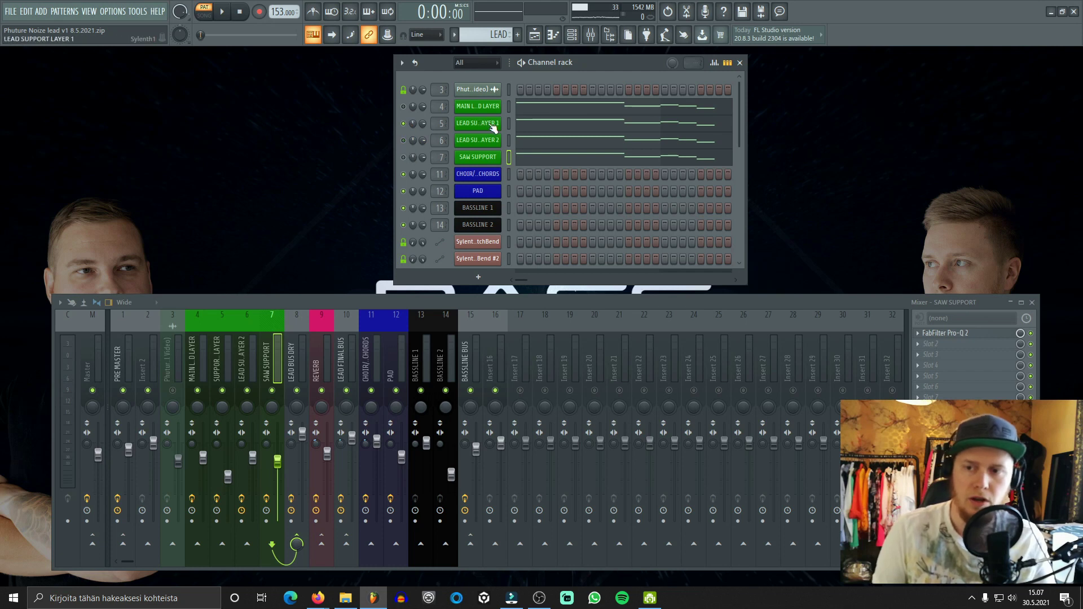
{"action": "key", "text": "space"}
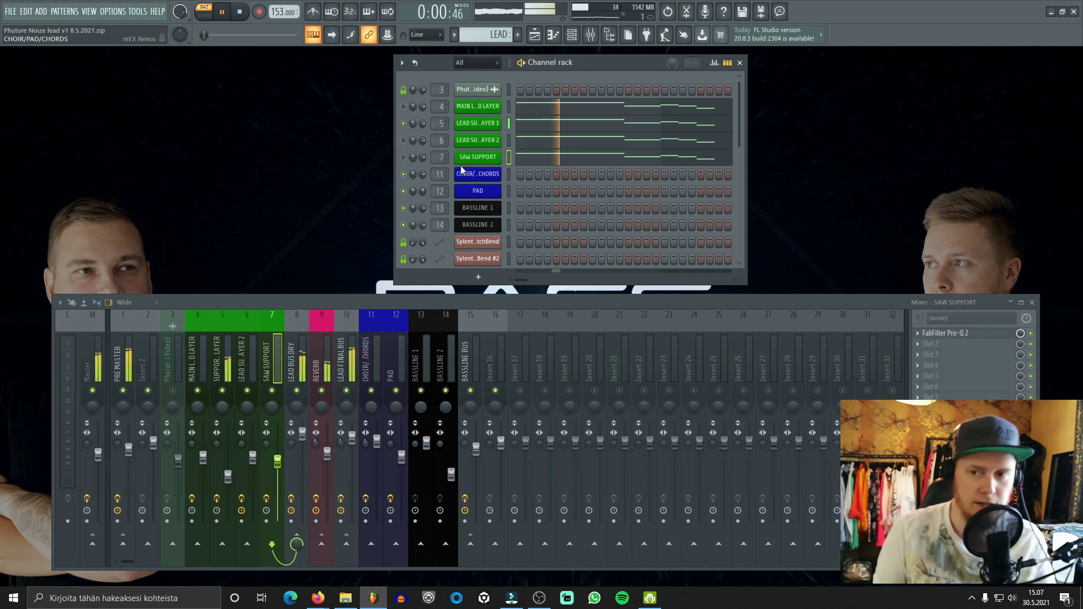
{"action": "left_click", "coordinate": [403, 123]}
{"action": "left_click", "coordinate": [404, 157]}
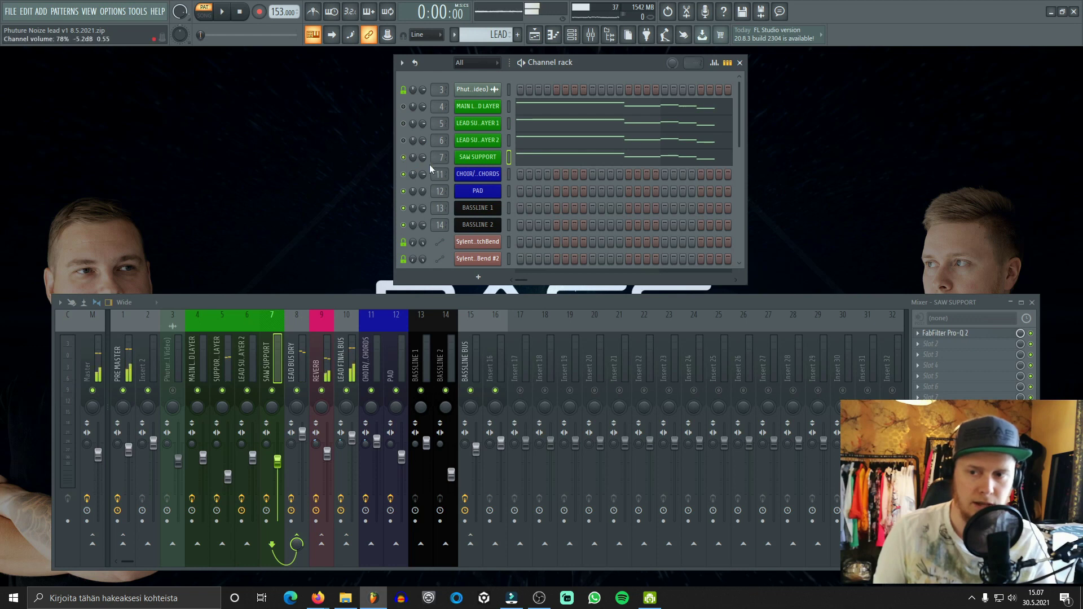
{"action": "key", "text": "space"}
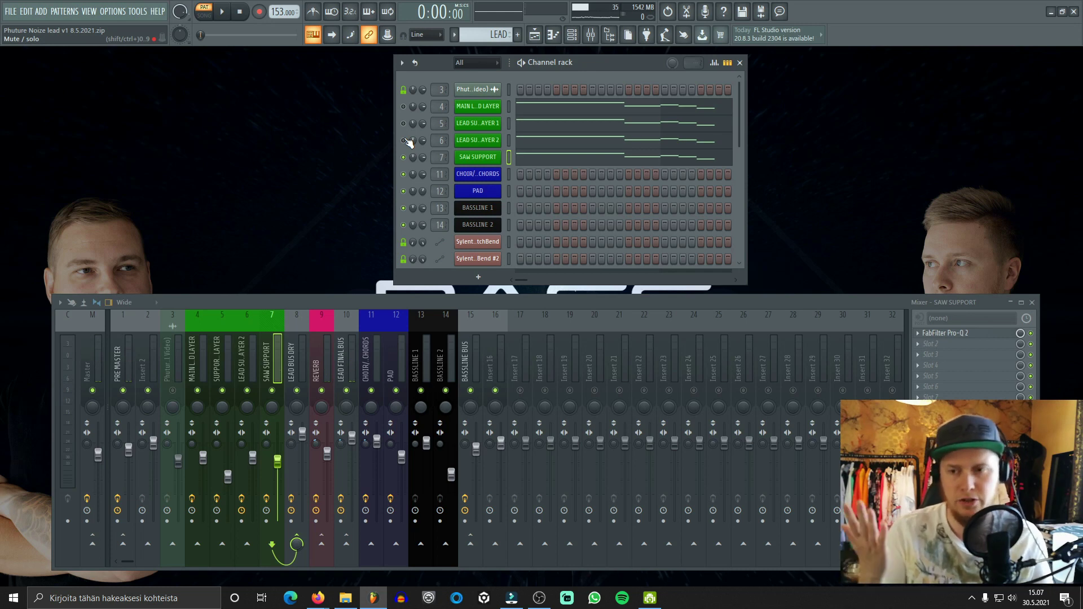
Step: Unmute MAIN LEAD LAYER, LEAD SUPPORT LAYER 1 and LEAD SUPPORT LAYER 2, and play all four lead layers together
{"action": "left_click_drag", "start_coordinate": [404, 123], "coordinate": [403, 106]}
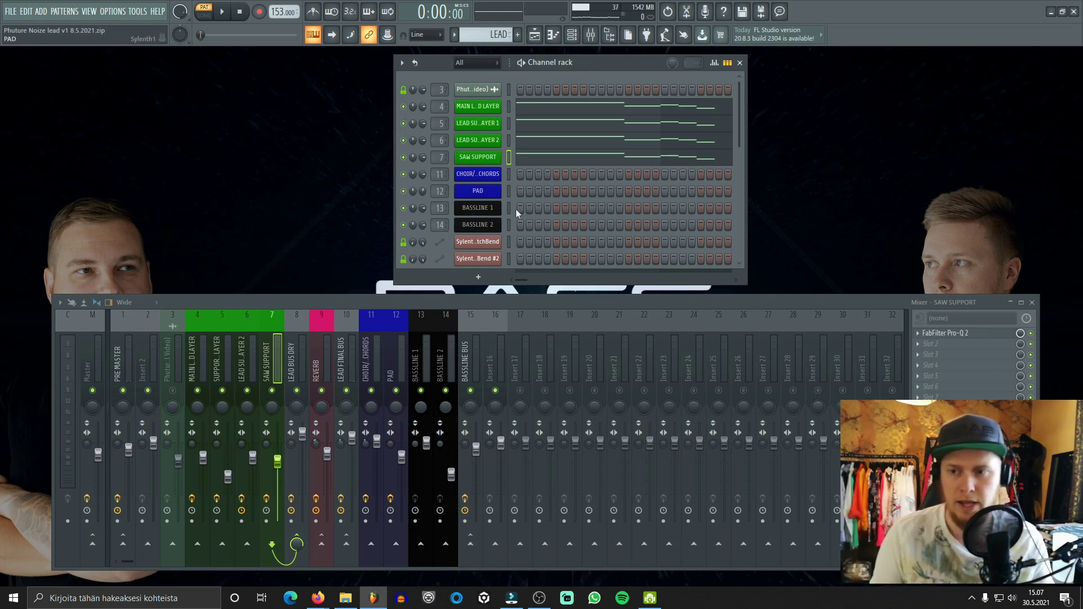
{"action": "key", "text": "space"}
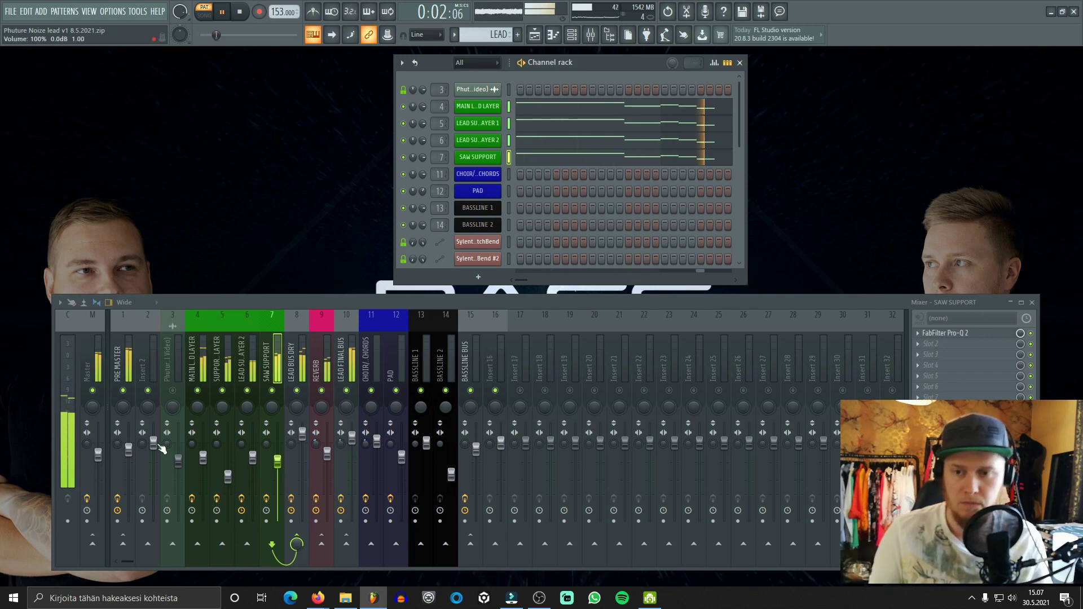
{"action": "key", "text": "space"}
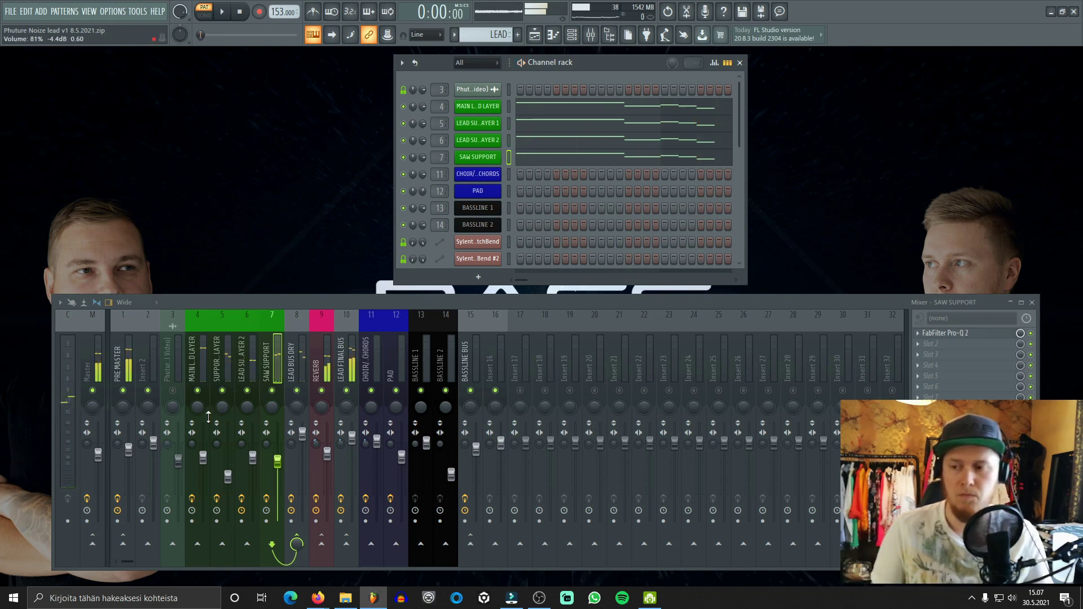
Step: Maximize the mixer and look through the effect slots of the four lead layer tracks, ending on MAIN LEAD LAYER
{"action": "left_click", "coordinate": [198, 361]}
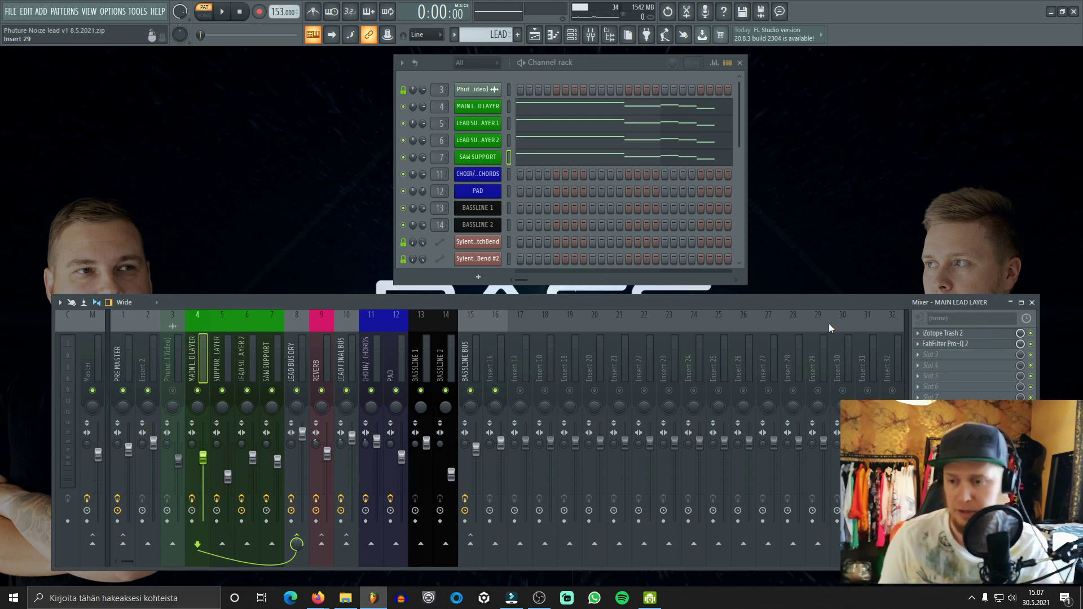
{"action": "left_click", "coordinate": [1021, 303]}
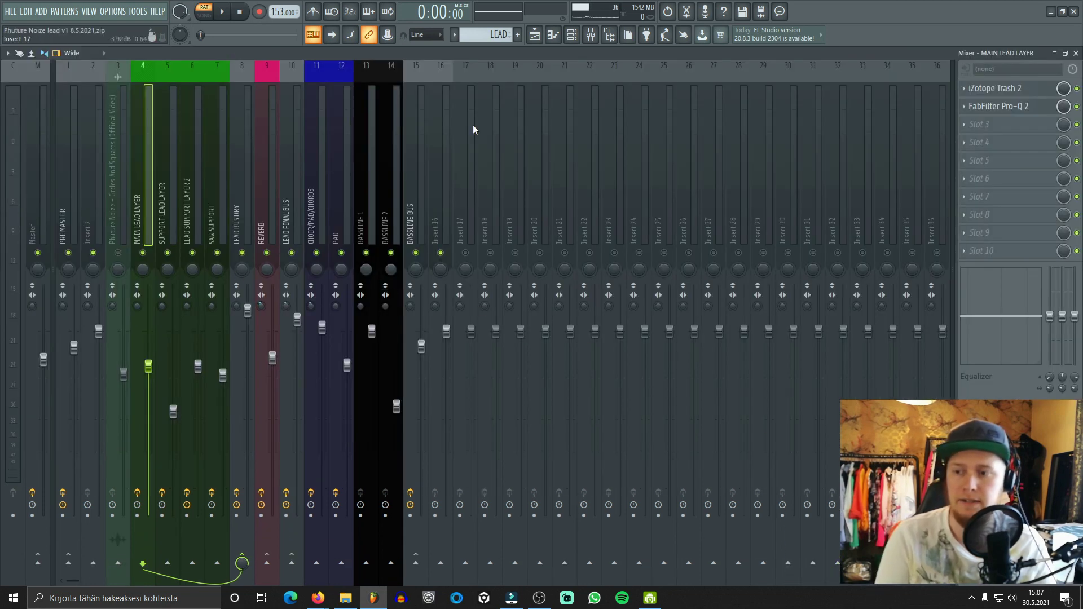
{"action": "key", "text": "Right"}
{"action": "key", "text": "Right"}
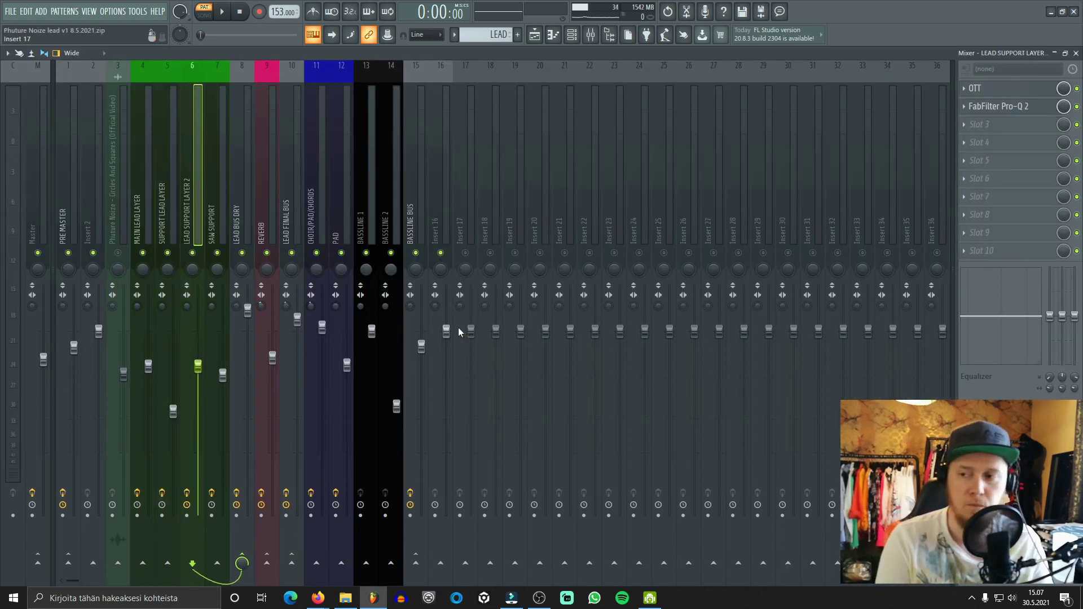
{"action": "key", "text": "Right"}
{"action": "key", "text": "Left"}
{"action": "key", "text": "Left"}
{"action": "key", "text": "Left"}
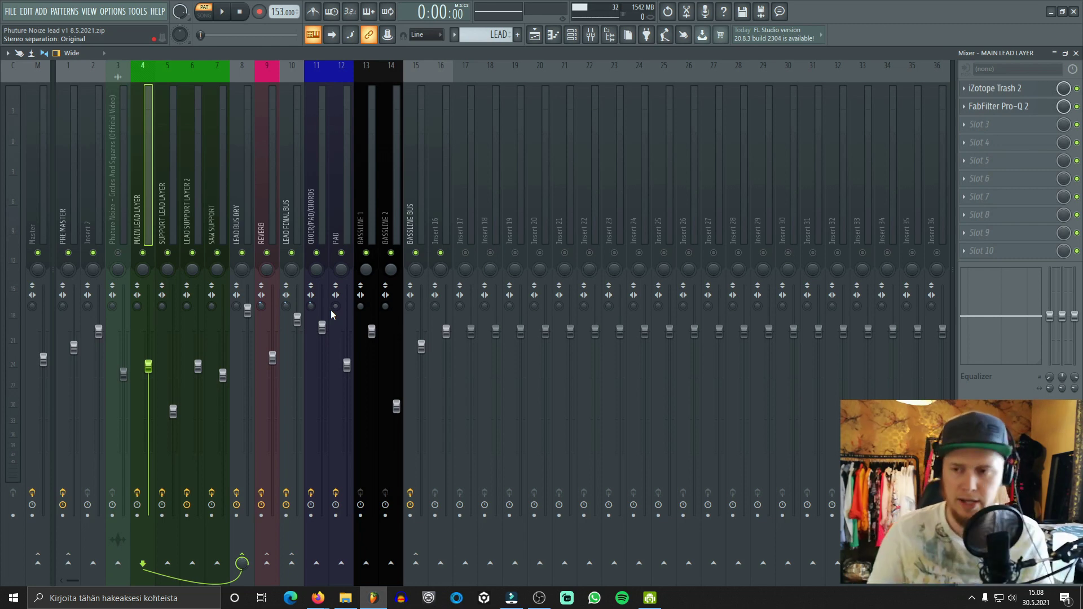
Step: Check the channel rack and close it, then look over the support layers' effect slots and return to MAIN LEAD LAYER
{"action": "left_click", "coordinate": [571, 35]}
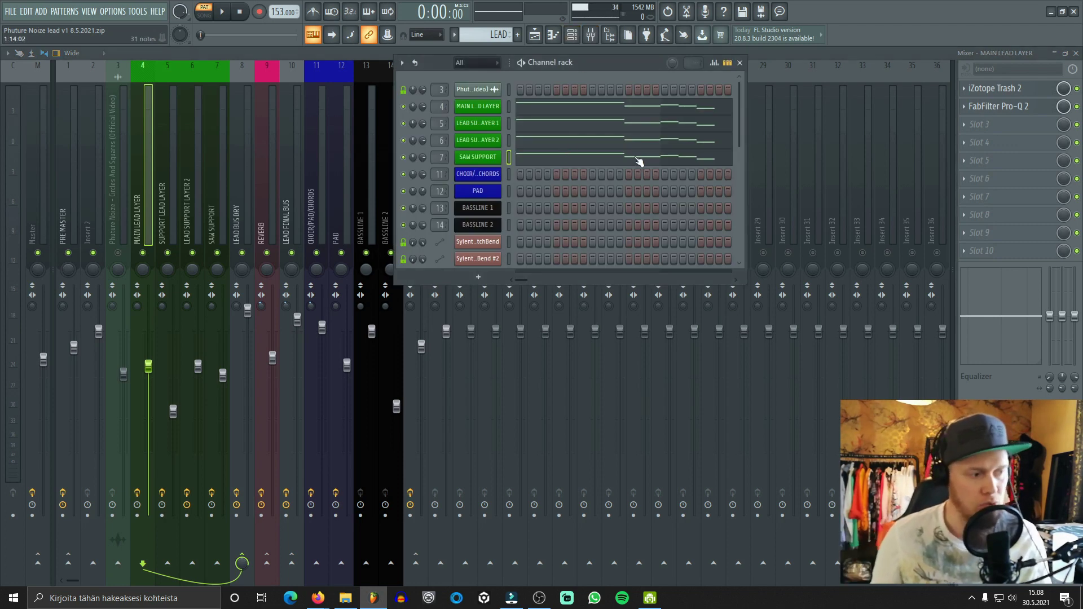
{"action": "left_click", "coordinate": [739, 63]}
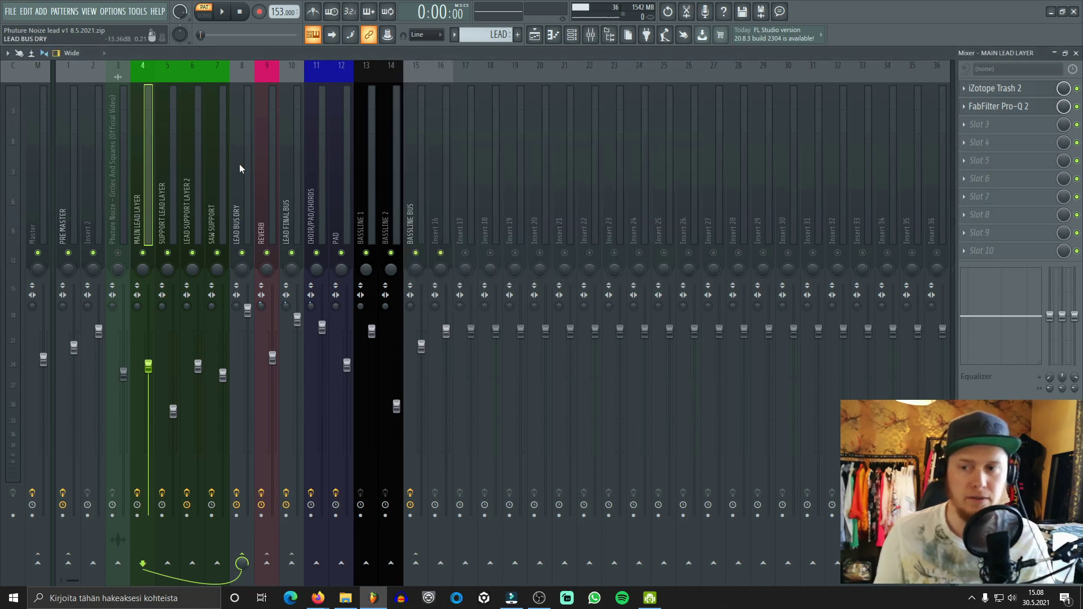
{"action": "left_click", "coordinate": [173, 201]}
{"action": "left_click", "coordinate": [193, 203]}
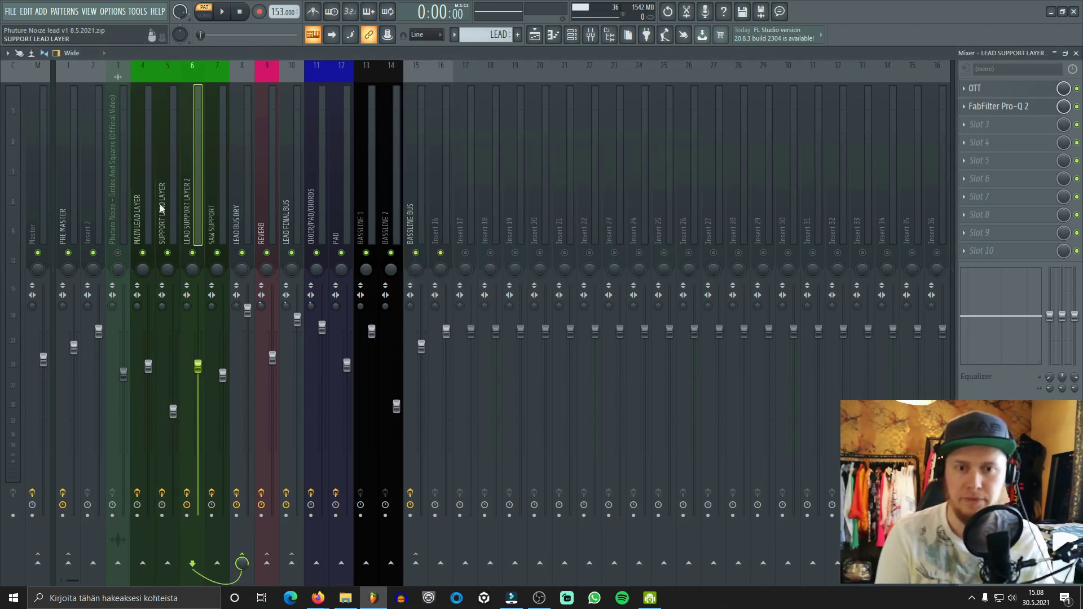
{"action": "left_click", "coordinate": [145, 207]}
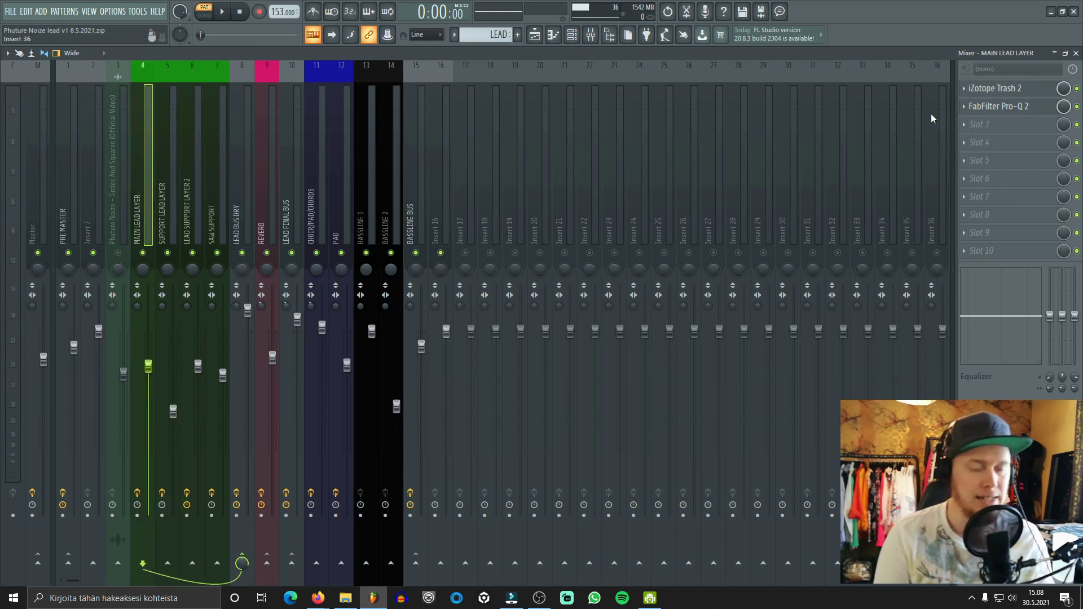
Step: Examine the FabFilter Pro-Q 2 curve and iZotope Trash 2 on MAIN LEAD LAYER, closing each plugin after viewing it
{"action": "left_click", "coordinate": [1010, 106]}
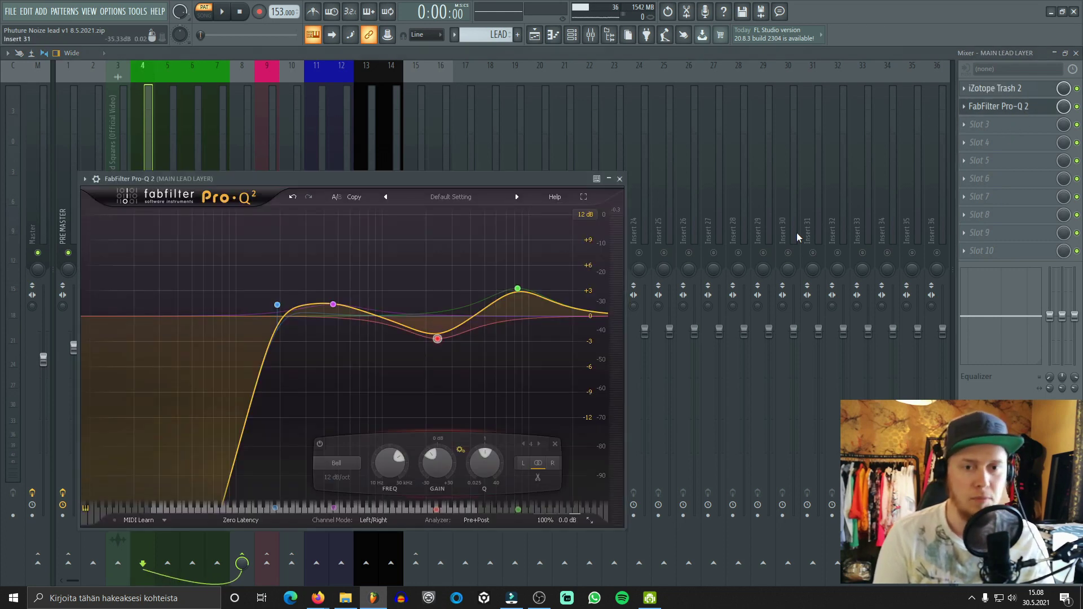
{"action": "left_click", "coordinate": [620, 180]}
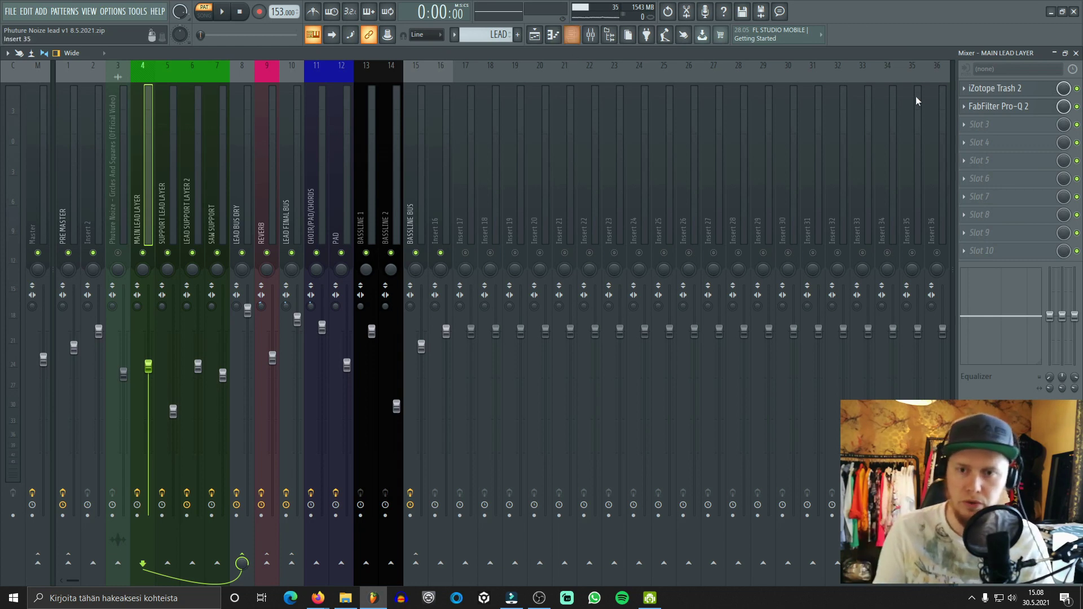
{"action": "left_click", "coordinate": [1035, 89]}
{"action": "left_click", "coordinate": [628, 179]}
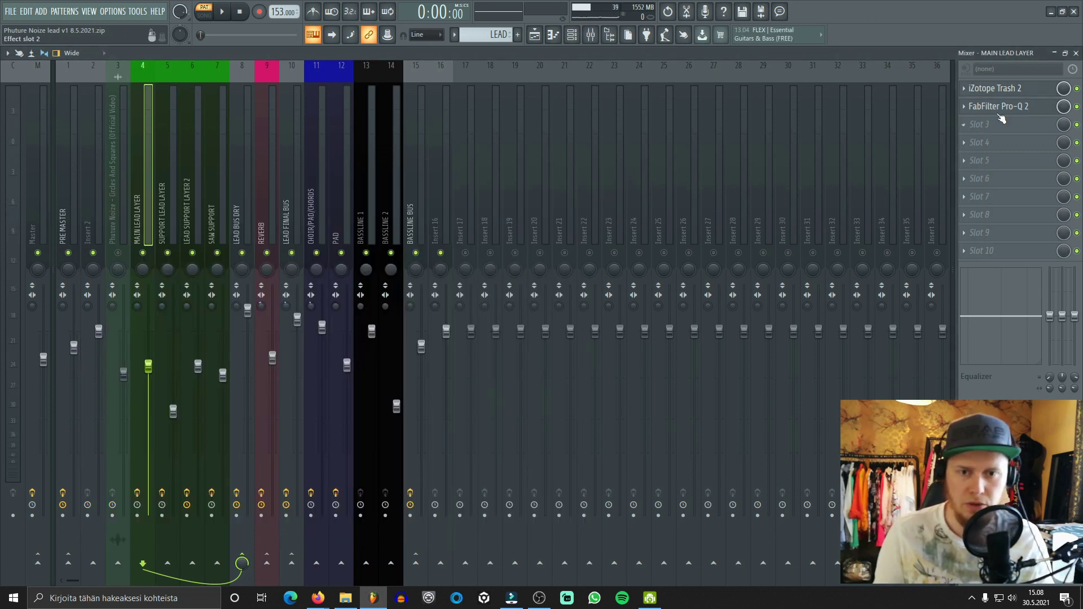
{"action": "left_click", "coordinate": [1000, 107]}
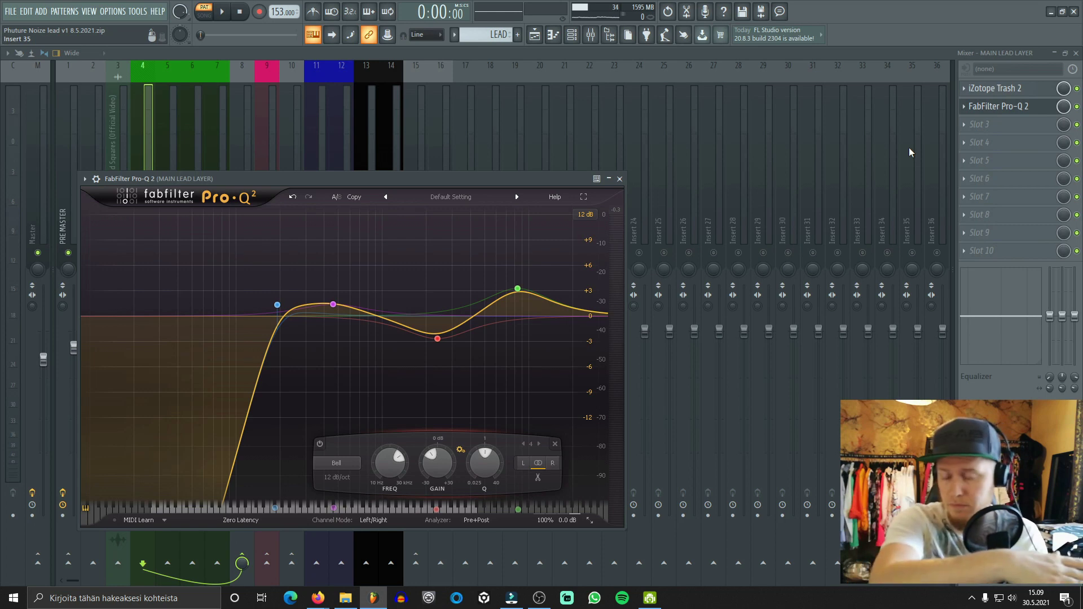
{"action": "mouse_move", "coordinate": [337, 276]}
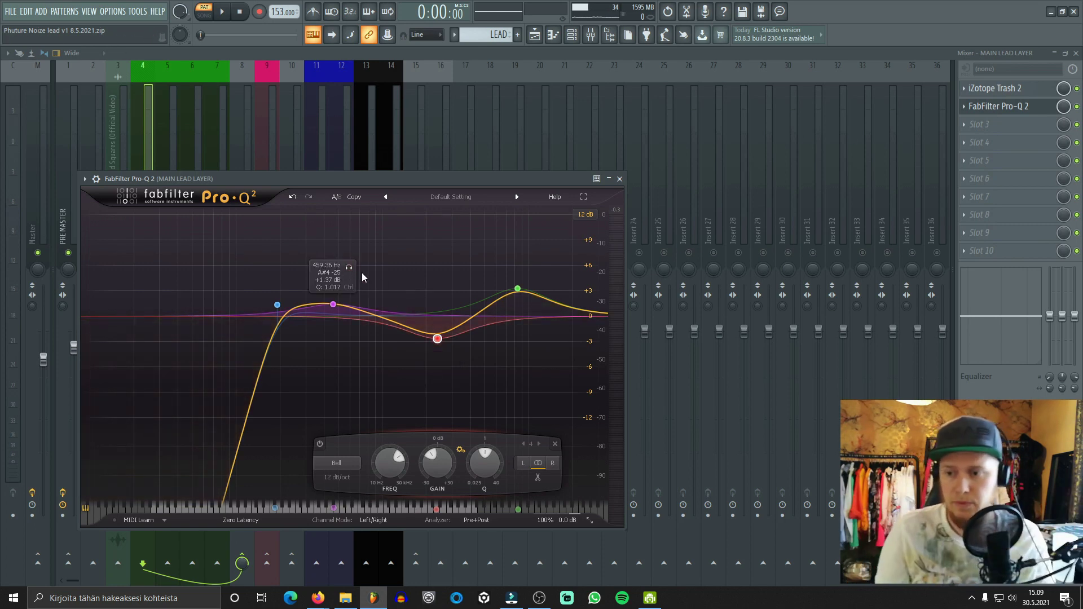
{"action": "left_click", "coordinate": [620, 180]}
Step: View the FabFilter Pro-Q 2 curves on SUPPORT LEAD LAYER and LEAD SUPPORT LAYER 2, one after the other
{"action": "left_click", "coordinate": [171, 214]}
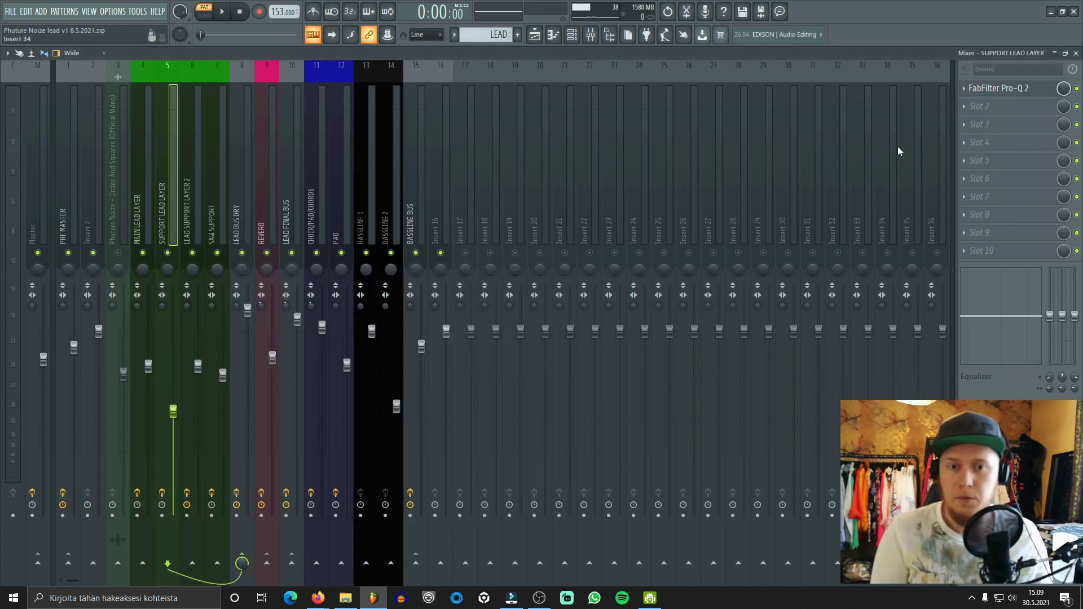
{"action": "left_click", "coordinate": [1000, 89]}
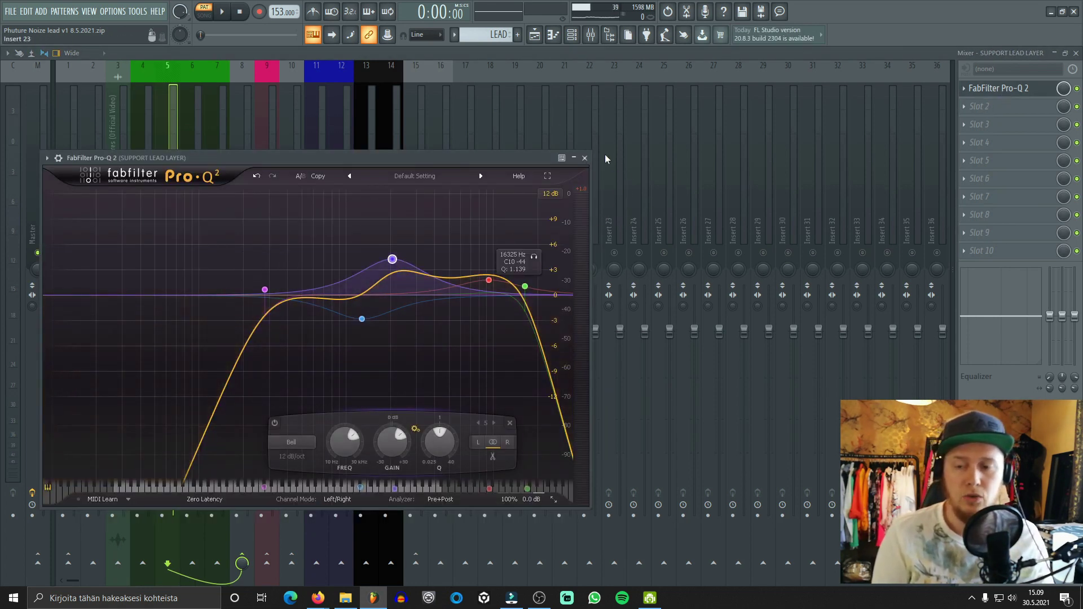
{"action": "left_click", "coordinate": [584, 158]}
{"action": "key", "text": "Right"}
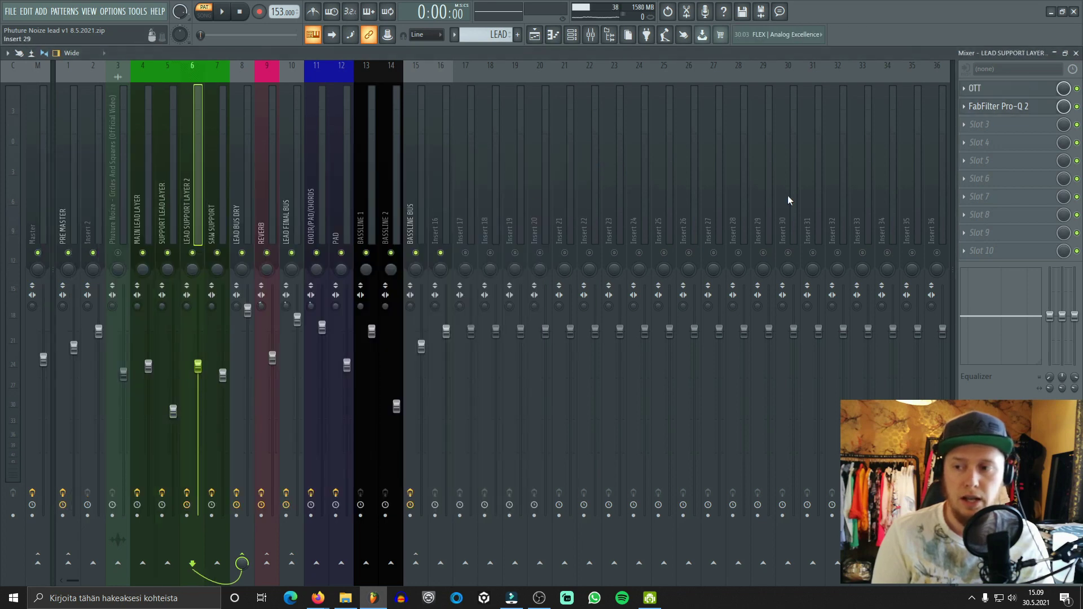
{"action": "left_click", "coordinate": [993, 106]}
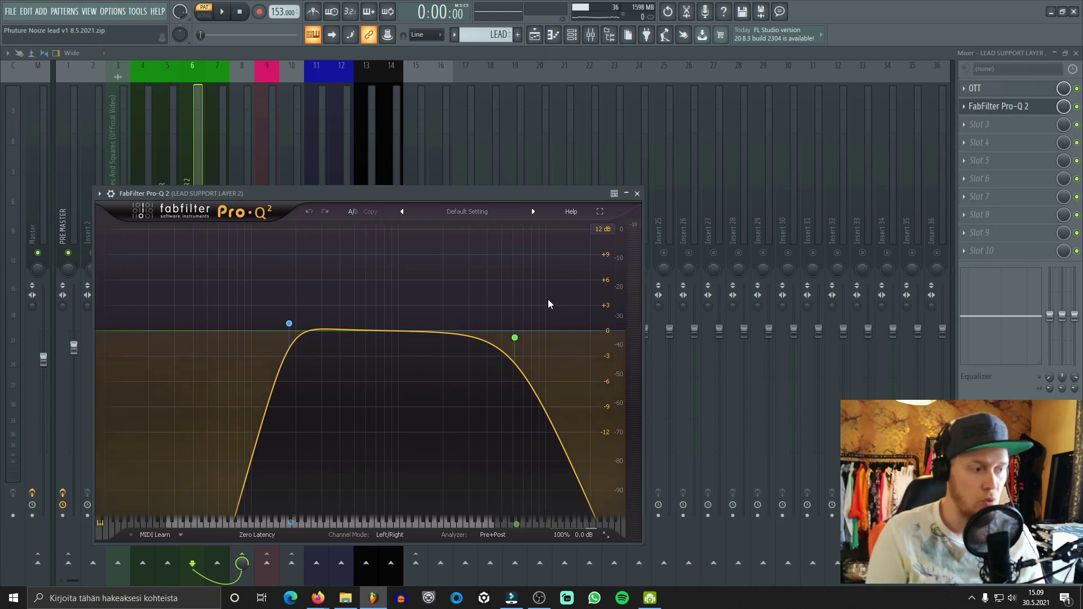
{"action": "left_click", "coordinate": [637, 193]}
Step: Reopen the equalizers of SUPPORT LEAD LAYER and LEAD SUPPORT LAYER 2 to examine their high-cut bands, closing both
{"action": "left_click", "coordinate": [171, 208]}
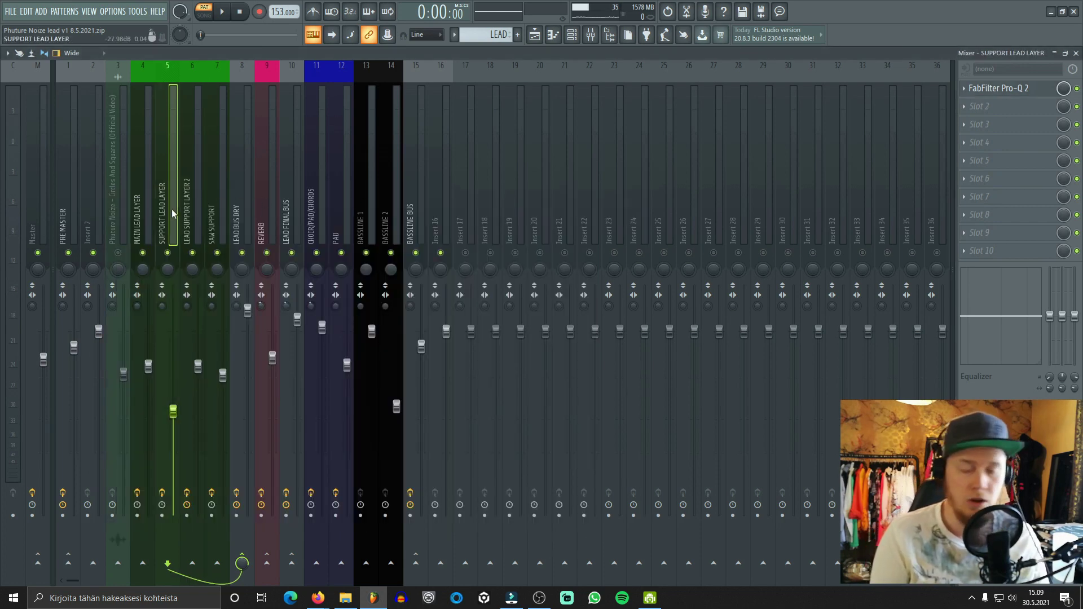
{"action": "left_click", "coordinate": [993, 89]}
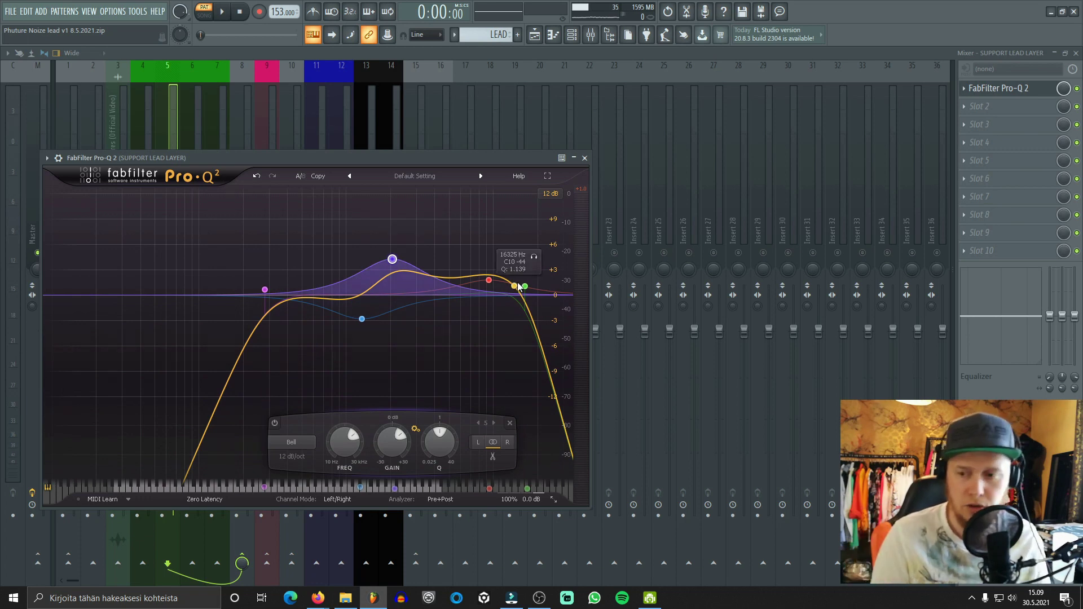
{"action": "left_click", "coordinate": [584, 157]}
{"action": "left_click", "coordinate": [194, 198]}
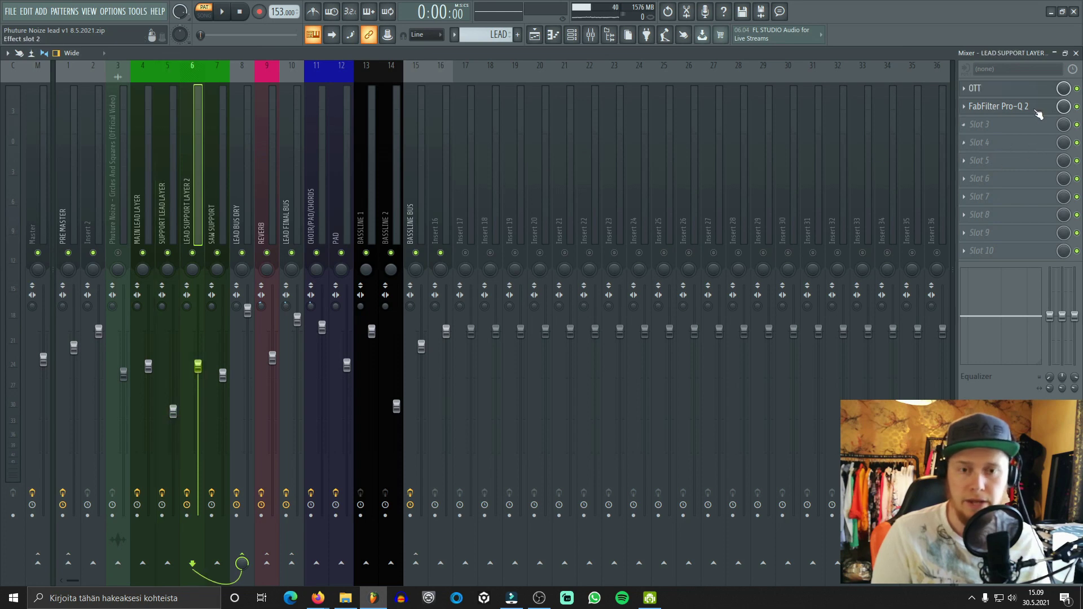
{"action": "left_click", "coordinate": [999, 106]}
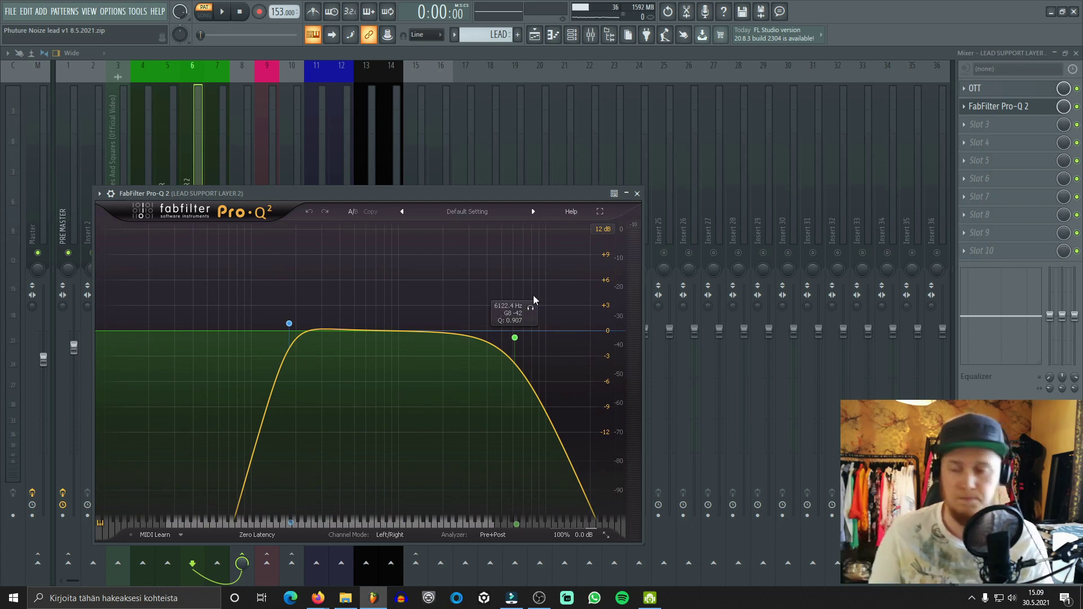
{"action": "left_click", "coordinate": [636, 193]}
Step: Examine the FabFilter Pro-Q 2 bands on the SAW SUPPORT mixer track and close the plugin
{"action": "left_click", "coordinate": [211, 222]}
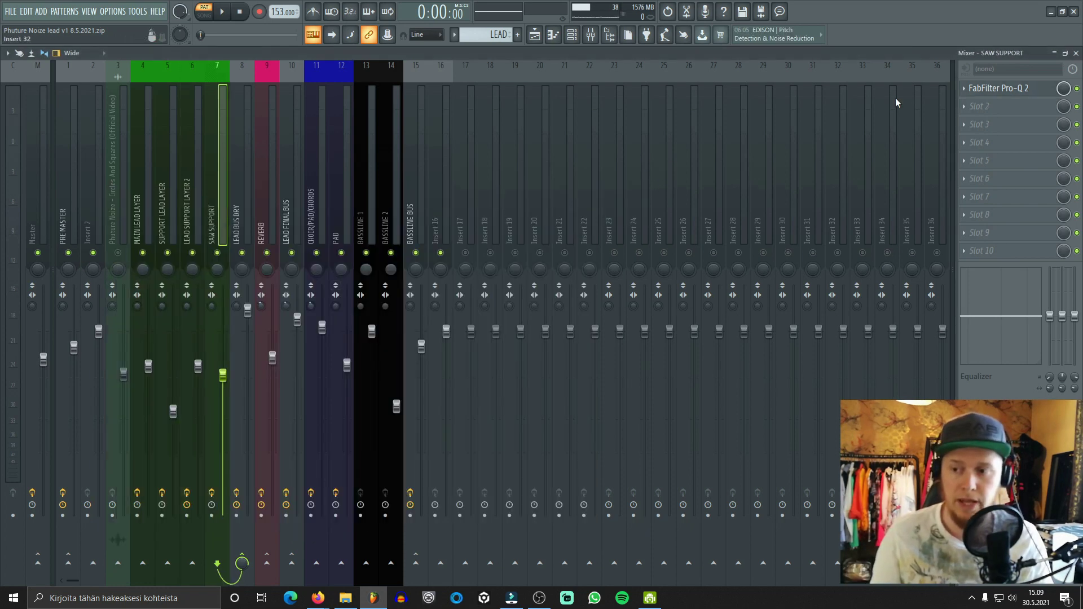
{"action": "left_click", "coordinate": [990, 90]}
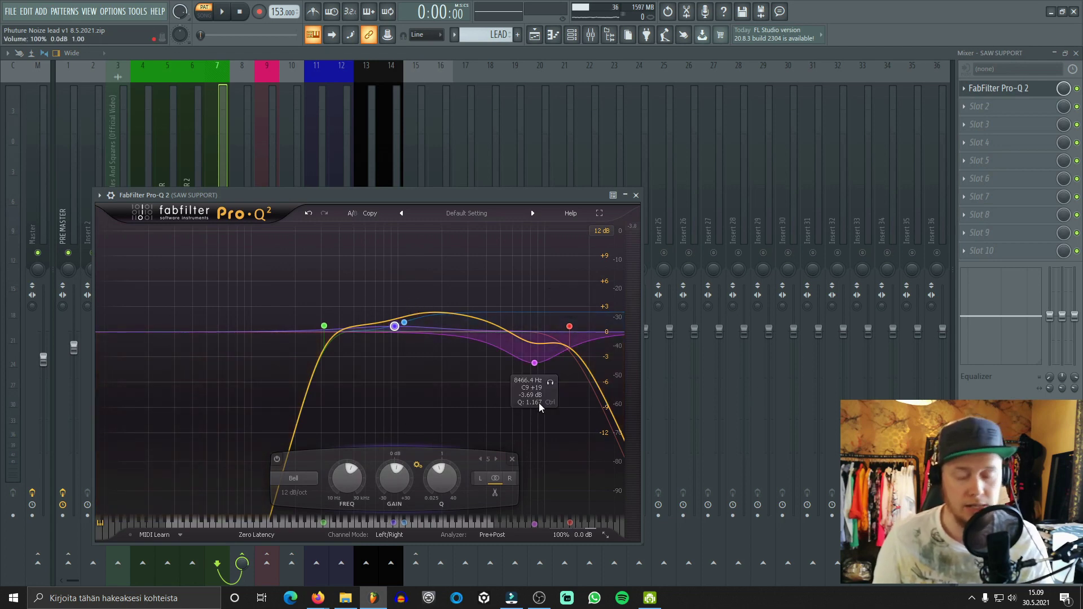
{"action": "left_click", "coordinate": [636, 195]}
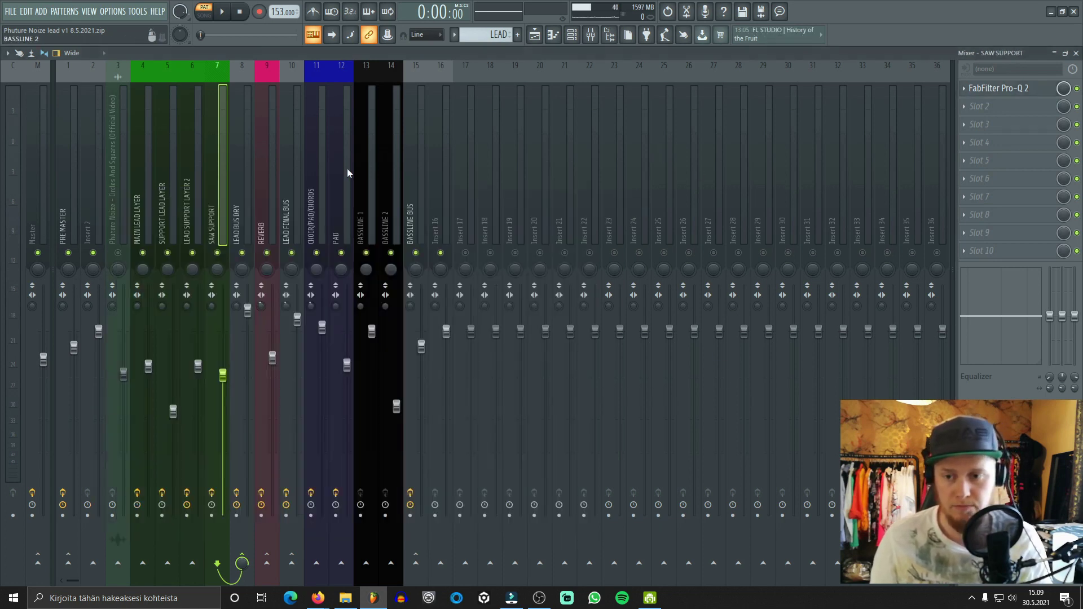
Step: Go through the lead layer and LEAD FINAL BUS tracks in the mixer to review their effect chains and routing, returning to MAIN LEAD LAYER
{"action": "left_click", "coordinate": [192, 207]}
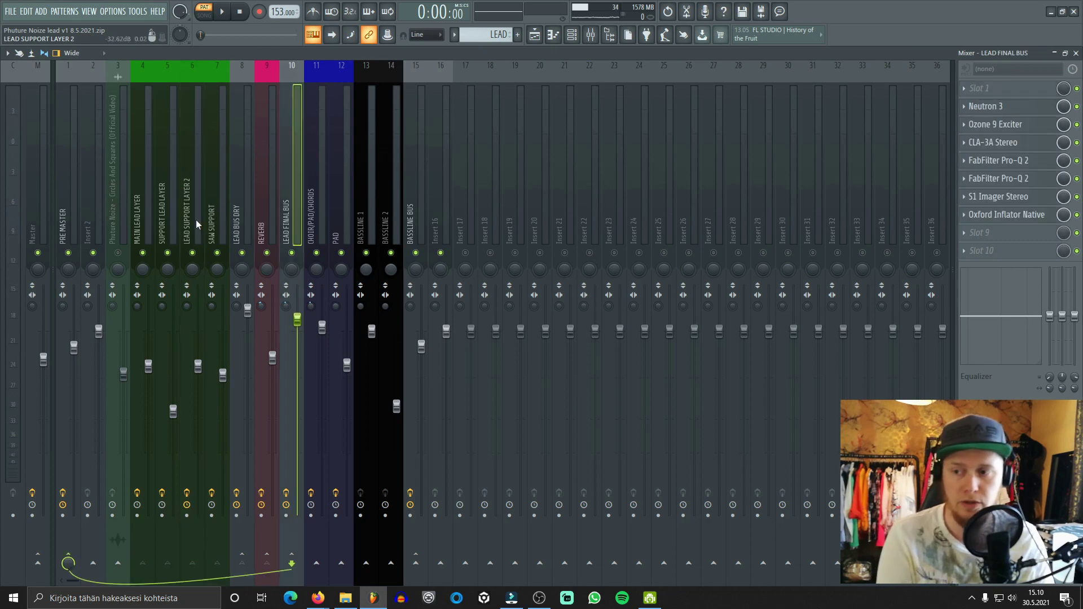
{"action": "left_click", "coordinate": [195, 219]}
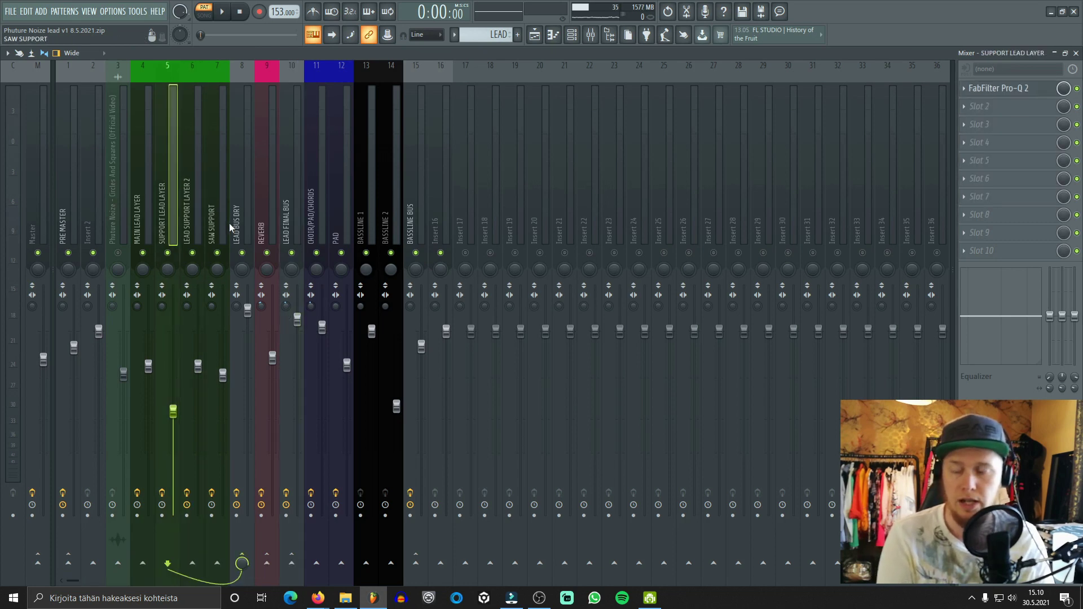
{"action": "key", "text": "Right"}
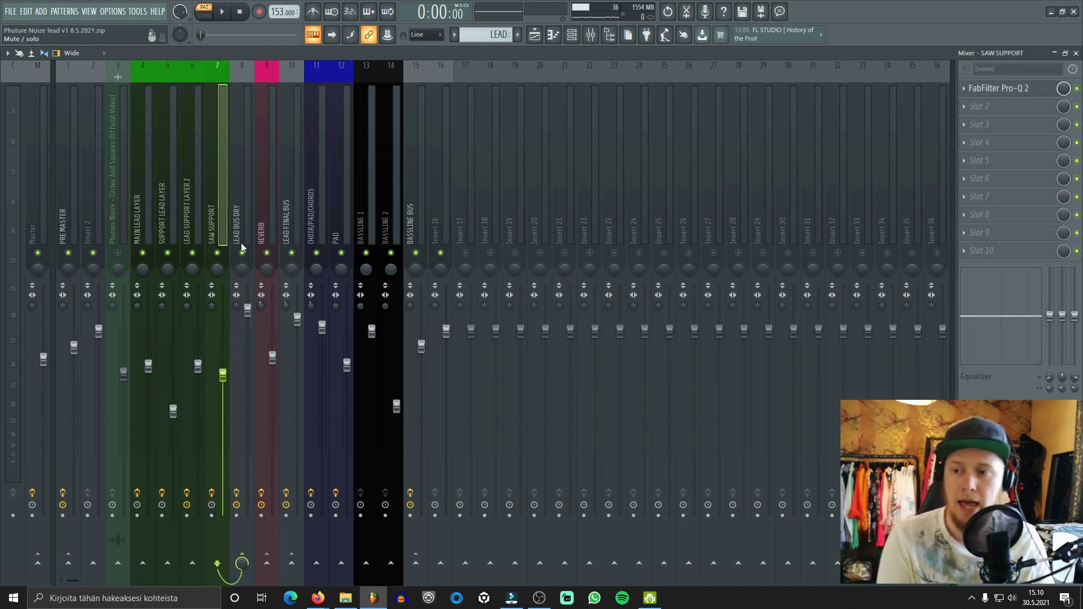
{"action": "key", "text": "Right"}
{"action": "left_click", "coordinate": [128, 211]}
{"action": "key", "text": "Right"}
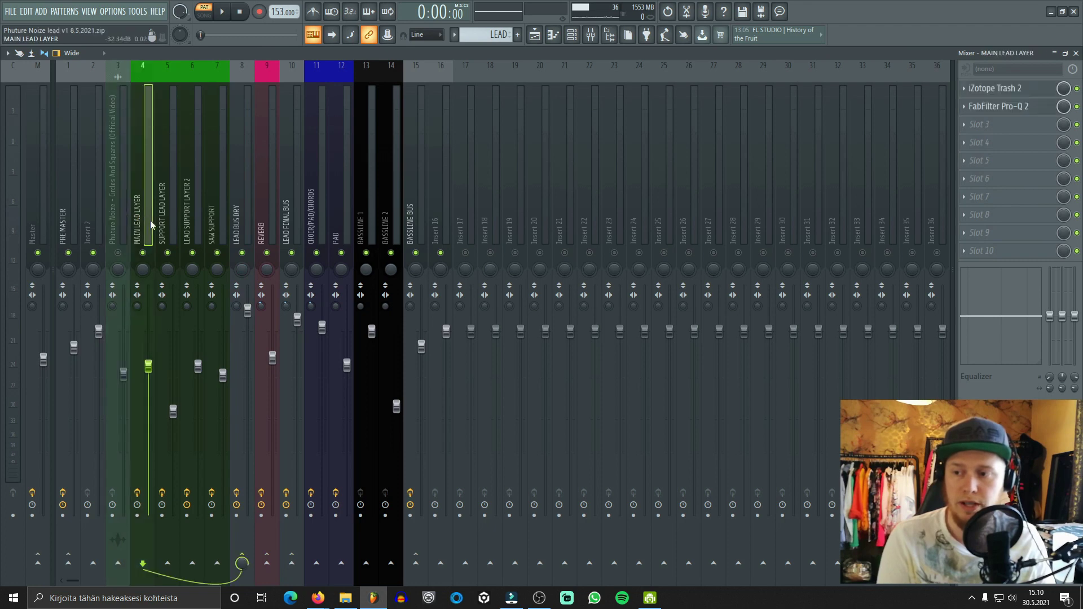
Step: Step through the lead layer tracks in the mixer to review their routing, ending on LEAD BUS DRY
{"action": "key", "text": "Right"}
{"action": "key", "text": "Right"}
{"action": "key", "text": "Right"}
{"action": "key", "text": "Left"}
{"action": "key", "text": "Left"}
{"action": "key", "text": "Left"}
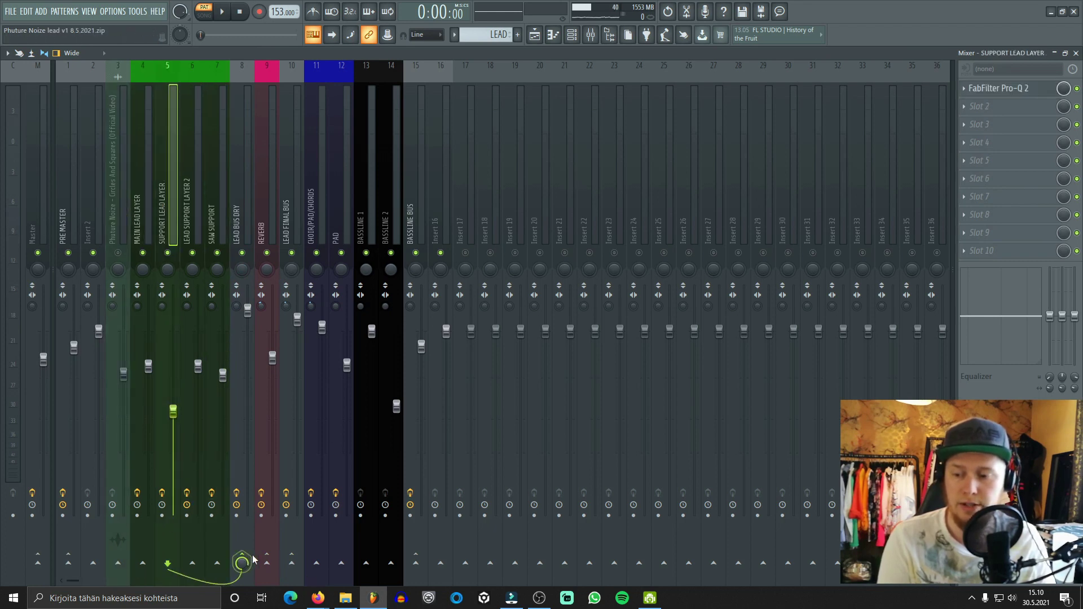
{"action": "key", "text": "Right"}
{"action": "key", "text": "Right"}
{"action": "key", "text": "Right"}
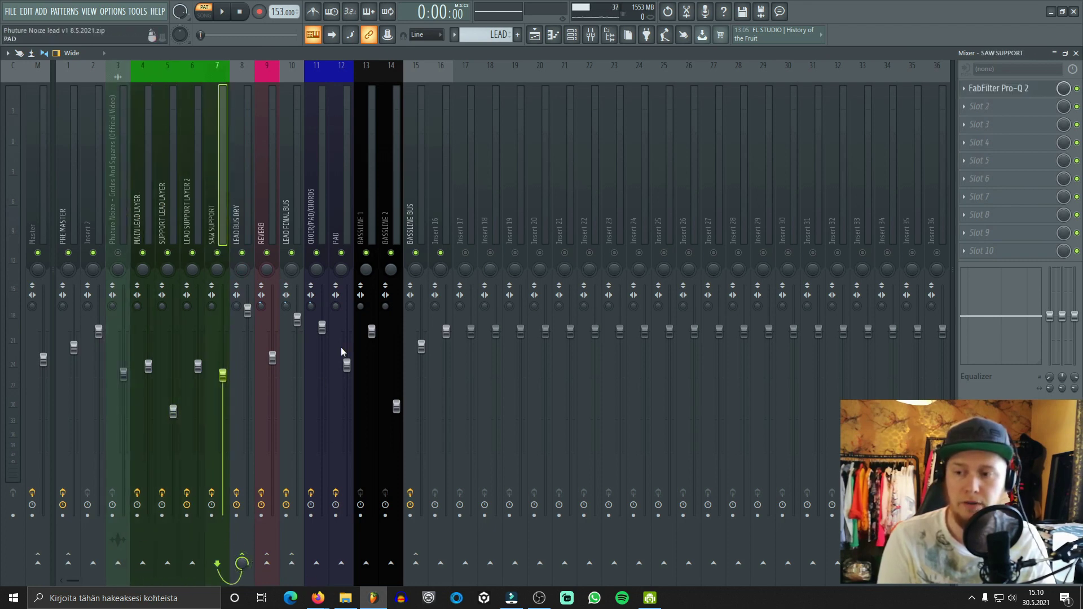
{"action": "key", "text": "Right"}
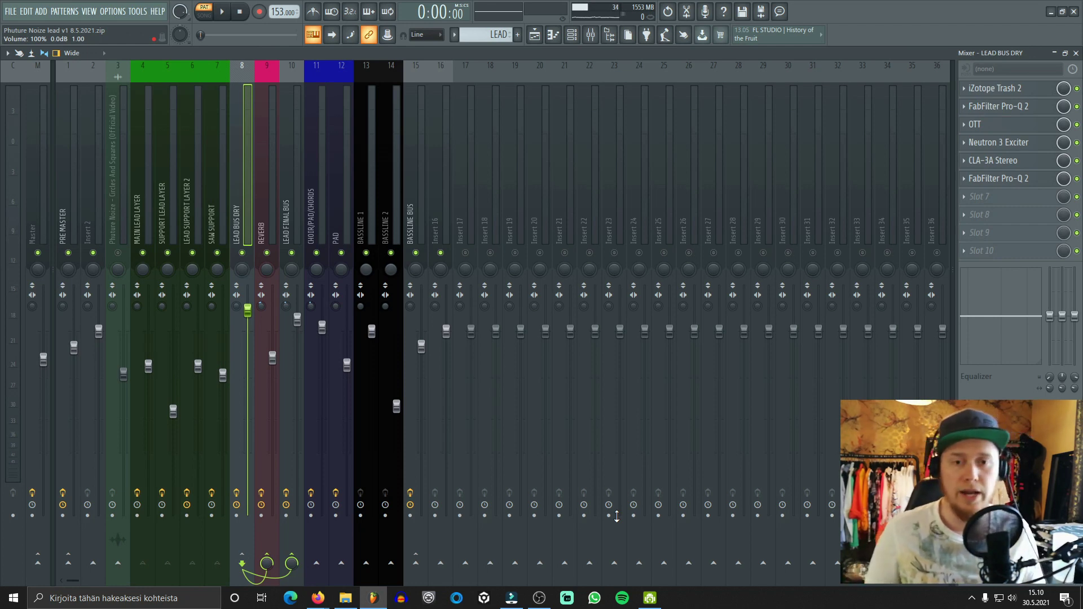
Step: Examine the iZotope Trash 2 saturation settings on LEAD BUS DRY while briefly playing the lead, and close the plugin
{"action": "left_click", "coordinate": [1024, 97]}
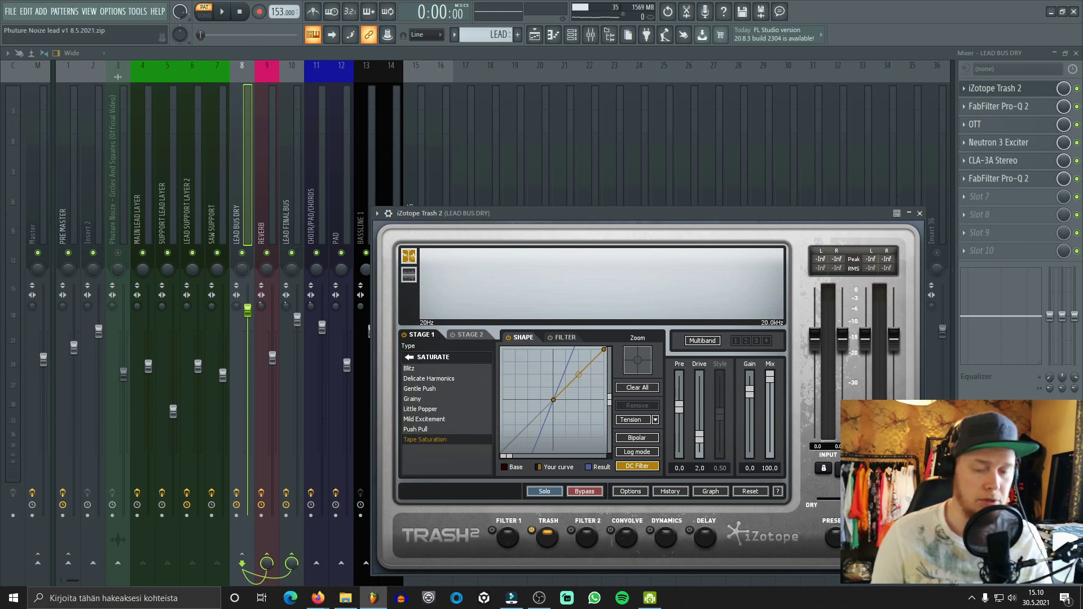
{"action": "key", "text": "space"}
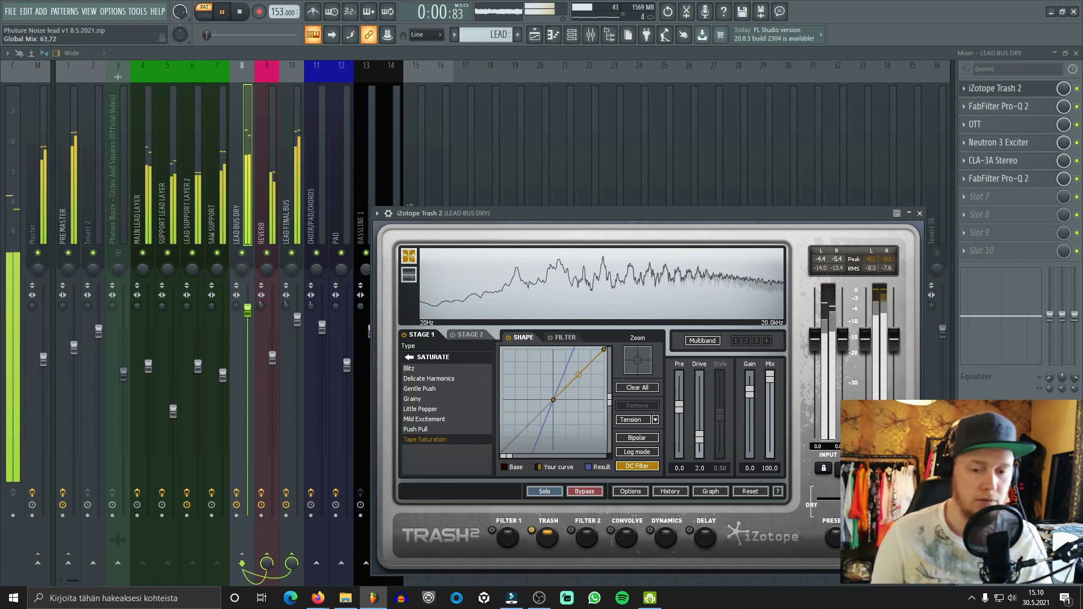
{"action": "key", "text": "space"}
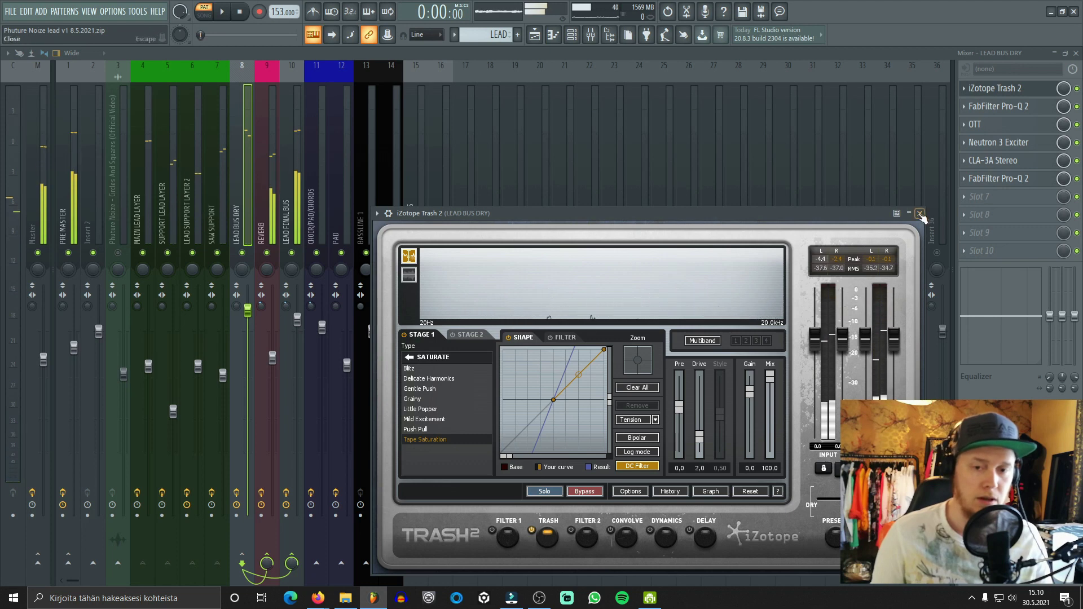
{"action": "left_click", "coordinate": [920, 214]}
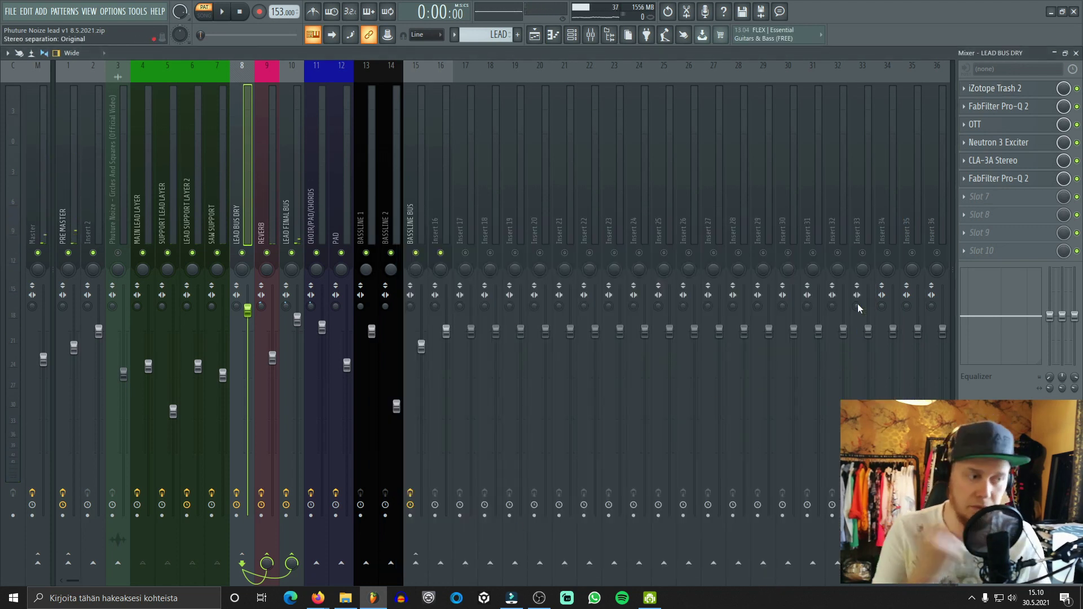
Step: View the first FabFilter Pro-Q 2 curve and the OTT compressor settings on LEAD BUS DRY, closing both plugins
{"action": "left_click", "coordinate": [992, 107]}
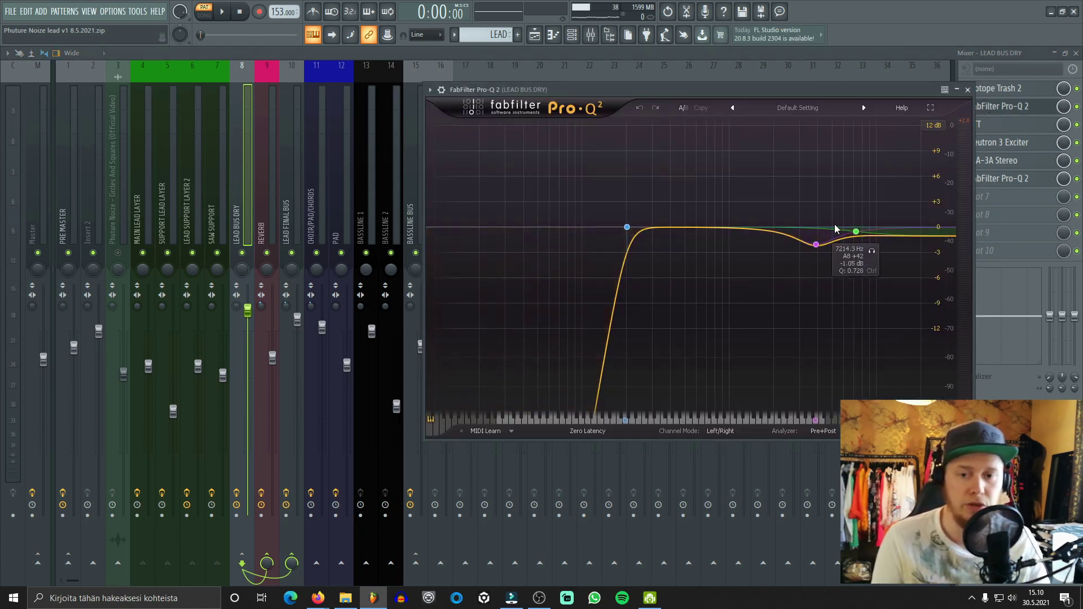
{"action": "left_click", "coordinate": [967, 90]}
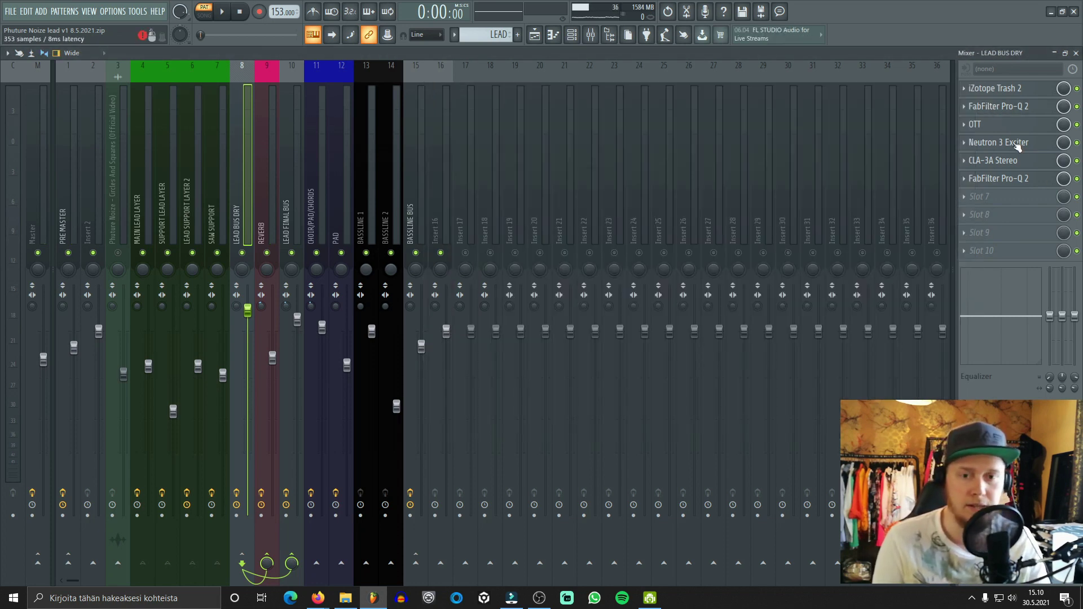
{"action": "left_click", "coordinate": [1004, 124]}
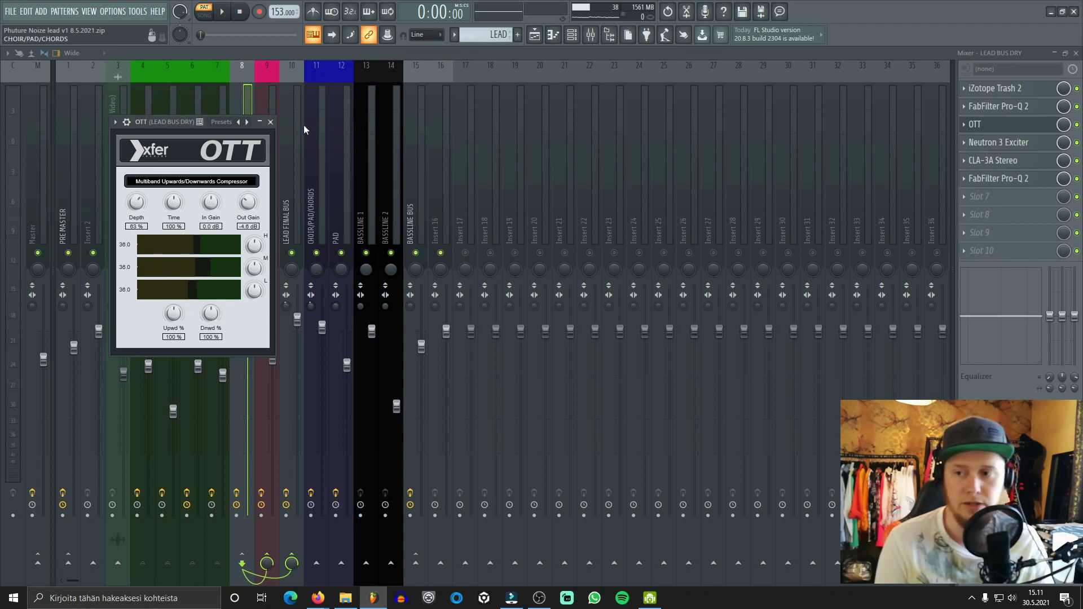
{"action": "left_click", "coordinate": [270, 122]}
Step: Go through the remaining LEAD BUS DRY effects: Neutron 3 Exciter, CLA-3A Stereo and the last FabFilter Pro-Q 2, closing each one
{"action": "left_click", "coordinate": [1023, 148]}
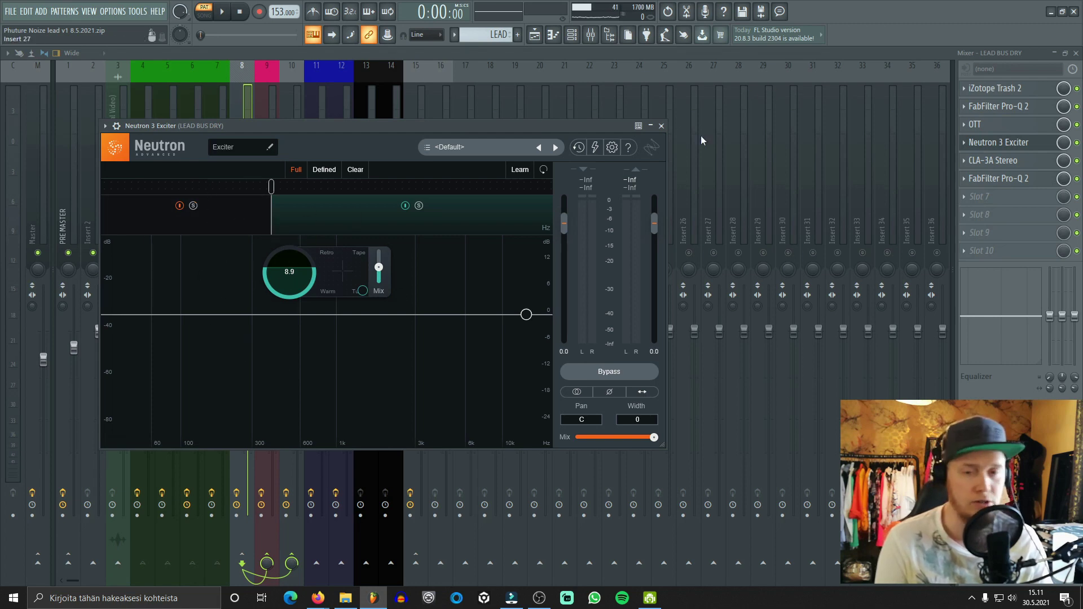
{"action": "left_click", "coordinate": [661, 126]}
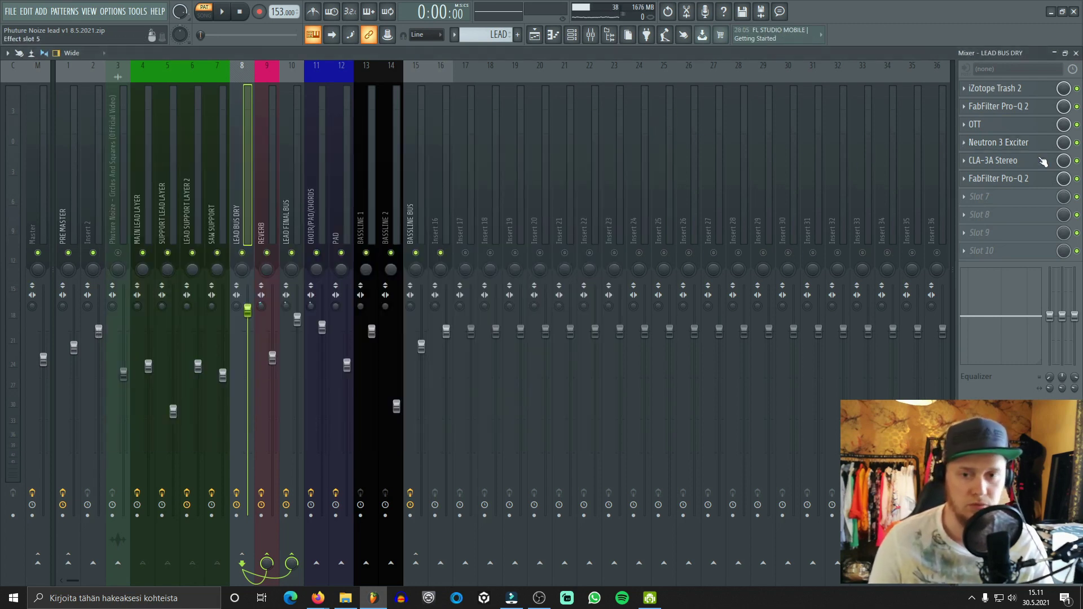
{"action": "left_click", "coordinate": [1021, 164]}
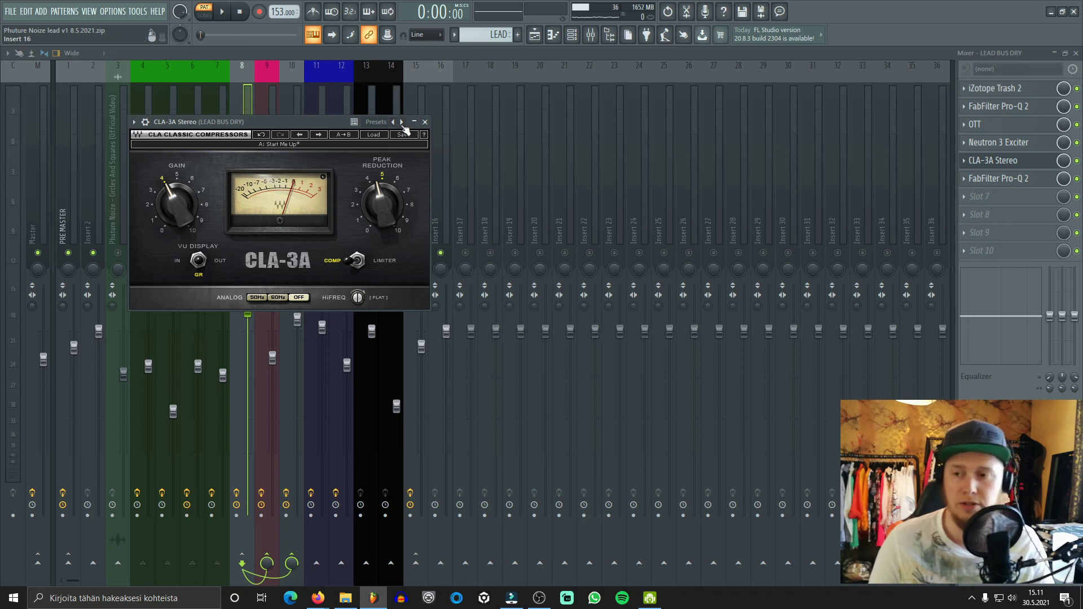
{"action": "left_click", "coordinate": [425, 122]}
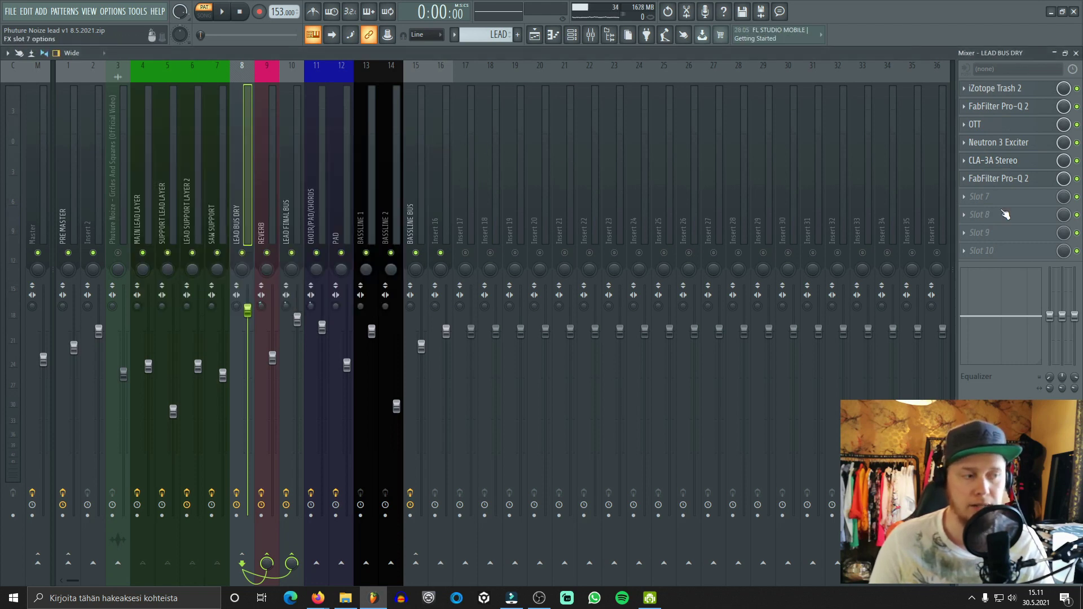
{"action": "left_click", "coordinate": [1007, 180]}
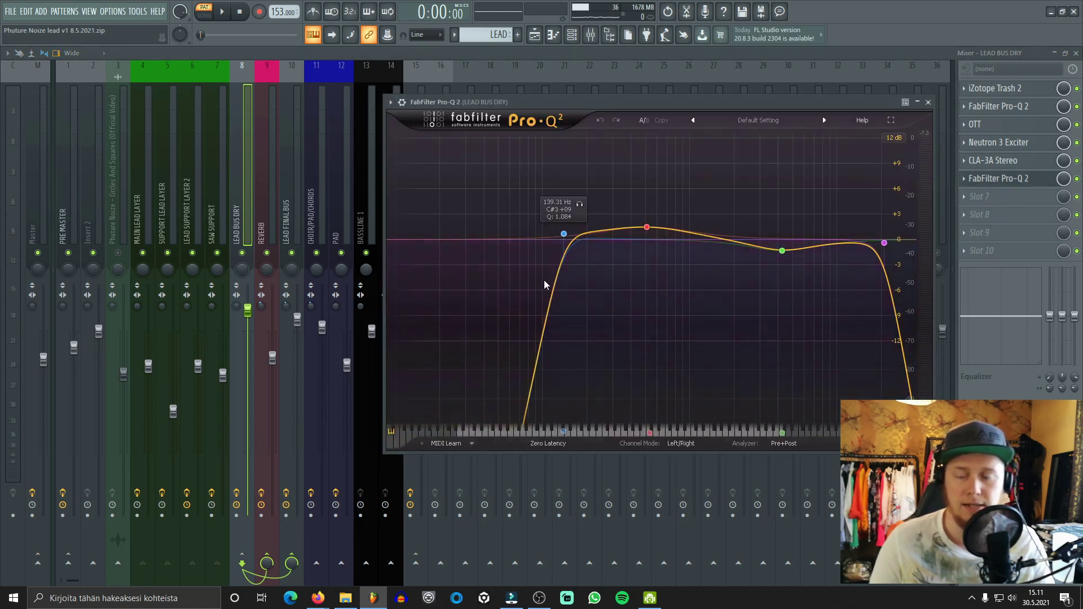
{"action": "left_click", "coordinate": [936, 104]}
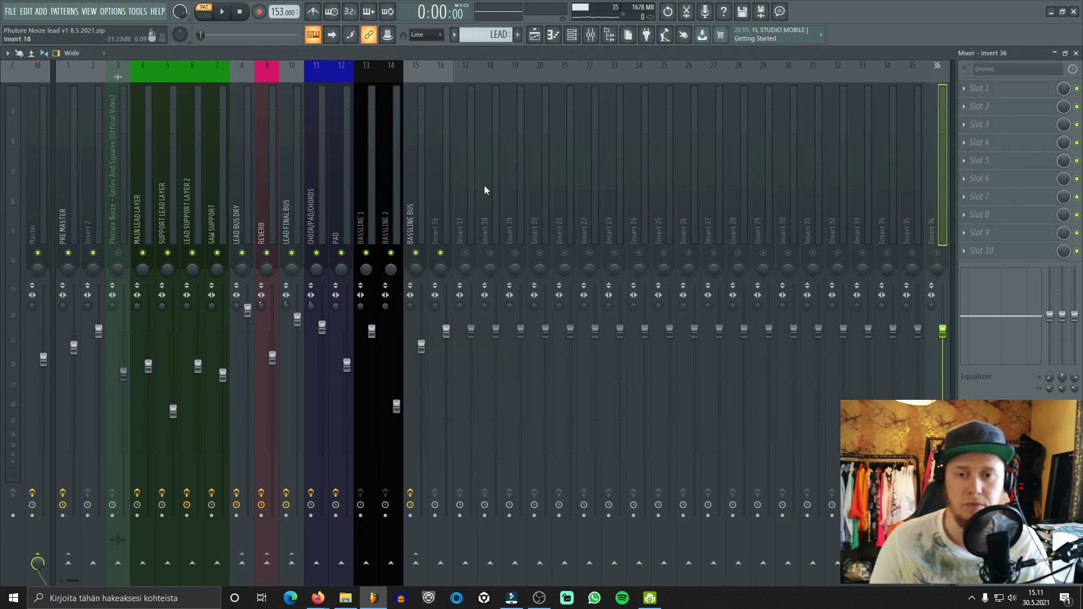
Step: Compare the effect chains and routing of the REVERB, LEAD BUS DRY and LEAD FINAL BUS tracks, ending on LEAD FINAL BUS
{"action": "left_click", "coordinate": [282, 221]}
{"action": "left_click", "coordinate": [263, 222]}
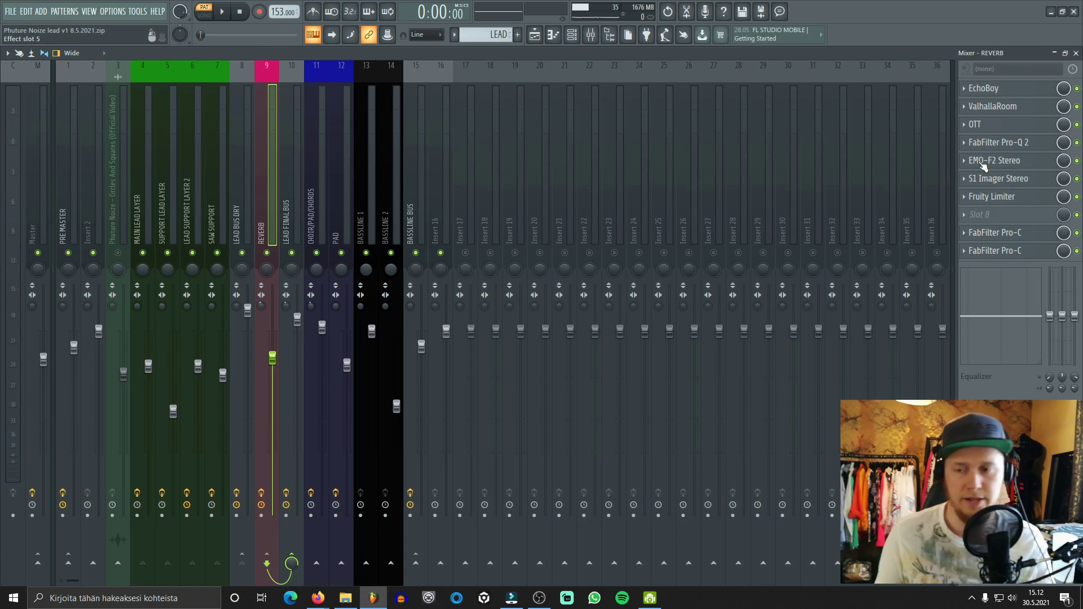
{"action": "left_click", "coordinate": [291, 198]}
{"action": "left_click", "coordinate": [249, 199]}
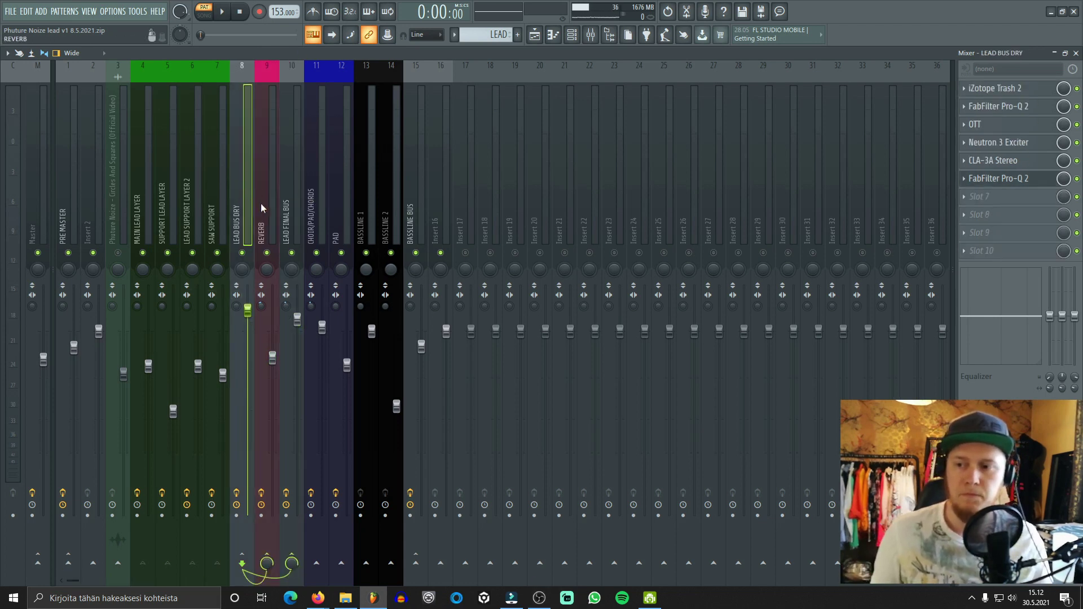
{"action": "left_click", "coordinate": [258, 225]}
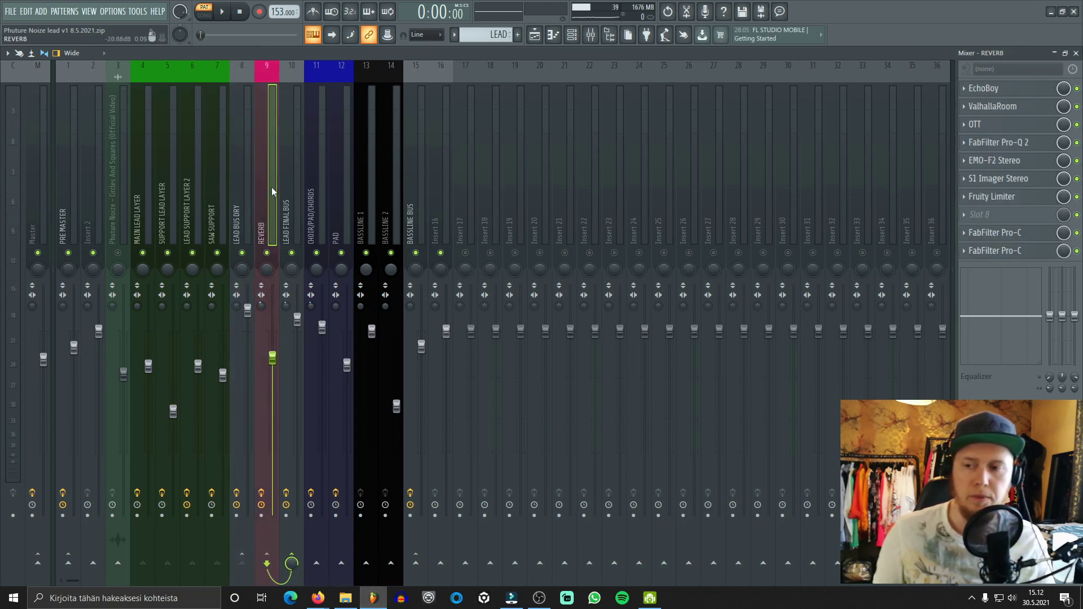
{"action": "left_click", "coordinate": [294, 128]}
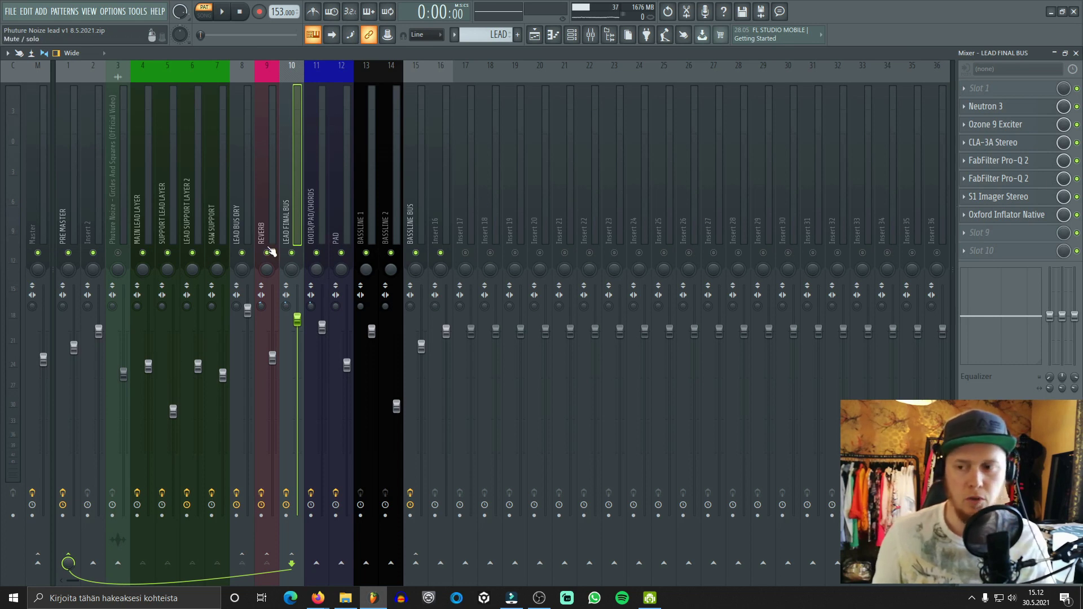
{"action": "left_click", "coordinate": [241, 237]}
{"action": "left_click", "coordinate": [286, 220]}
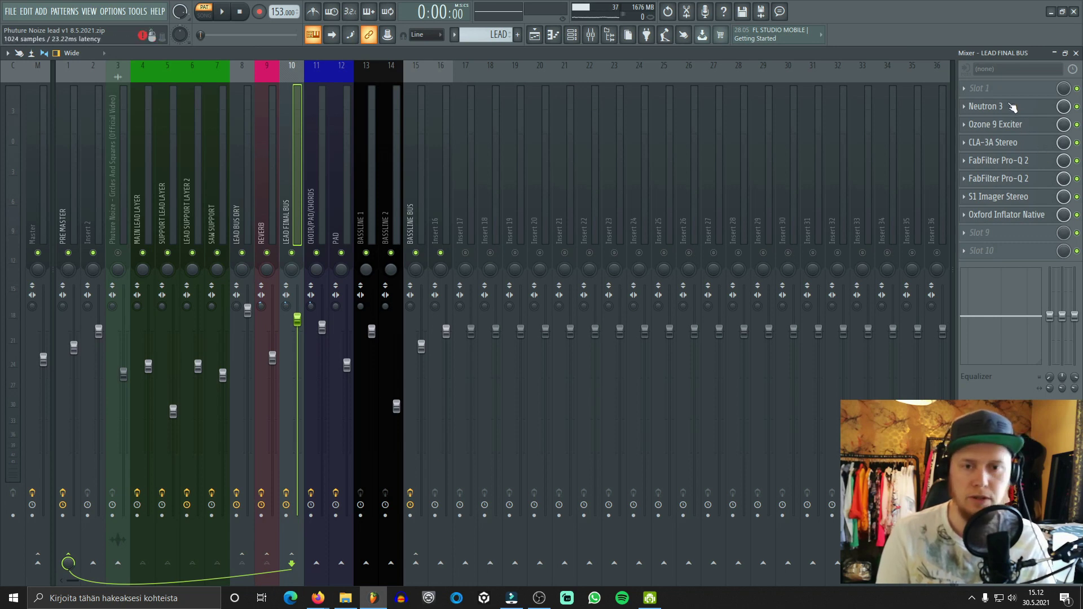
Step: Open Neutron 3 on LEAD FINAL BUS and view its Sculptor module, briefly starting and stopping playback
{"action": "left_click", "coordinate": [993, 106]}
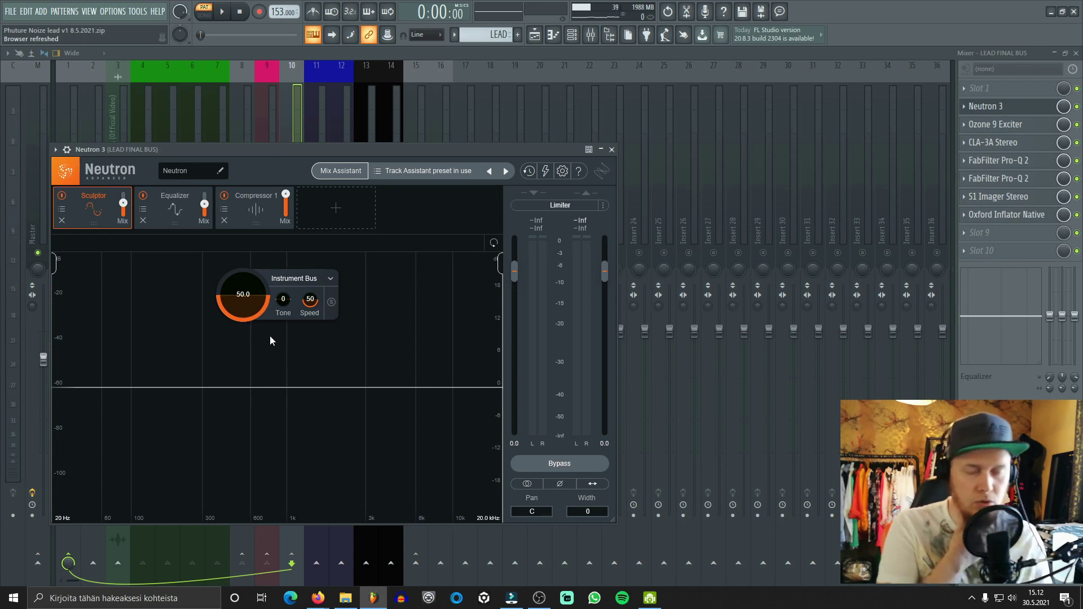
{"action": "key", "text": "space"}
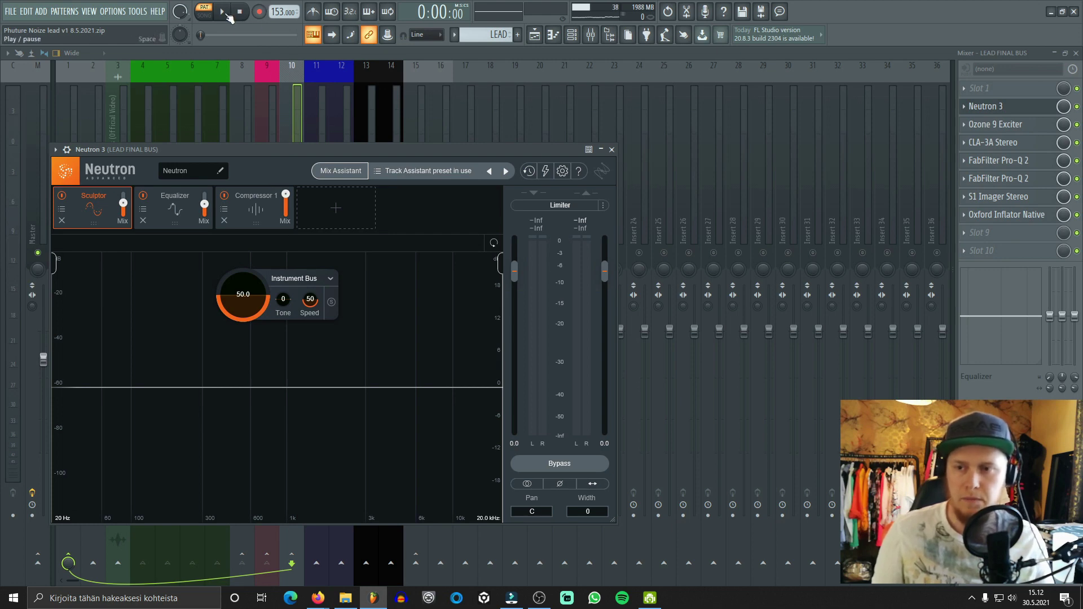
{"action": "key", "text": "space"}
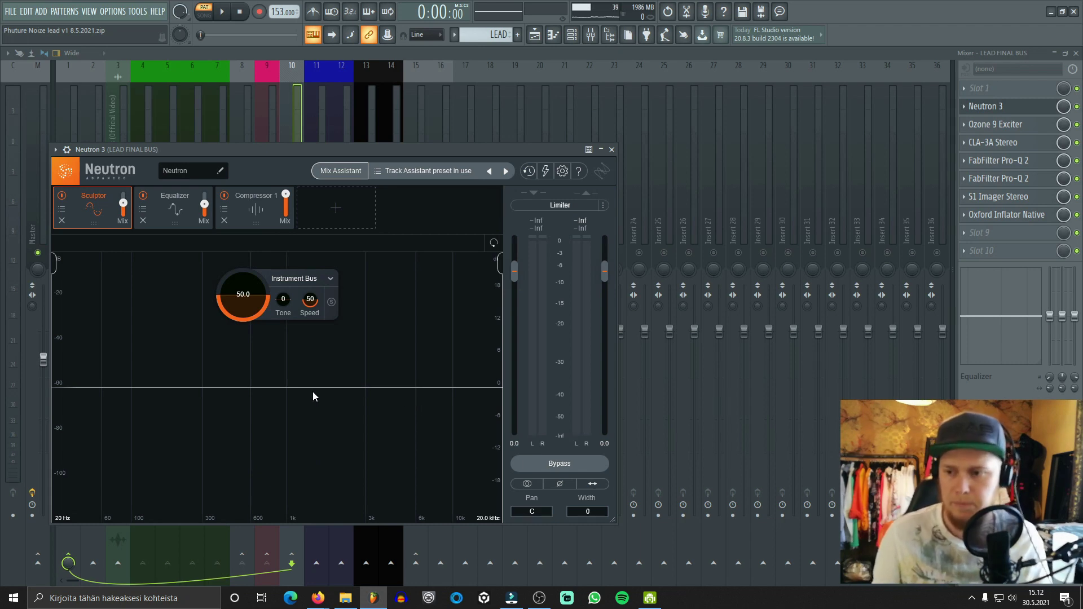
Step: Inspect Neutron 3's Equalizer module, including band 3, and its Compressor 1 module while auditioning the lead
{"action": "left_click", "coordinate": [174, 208]}
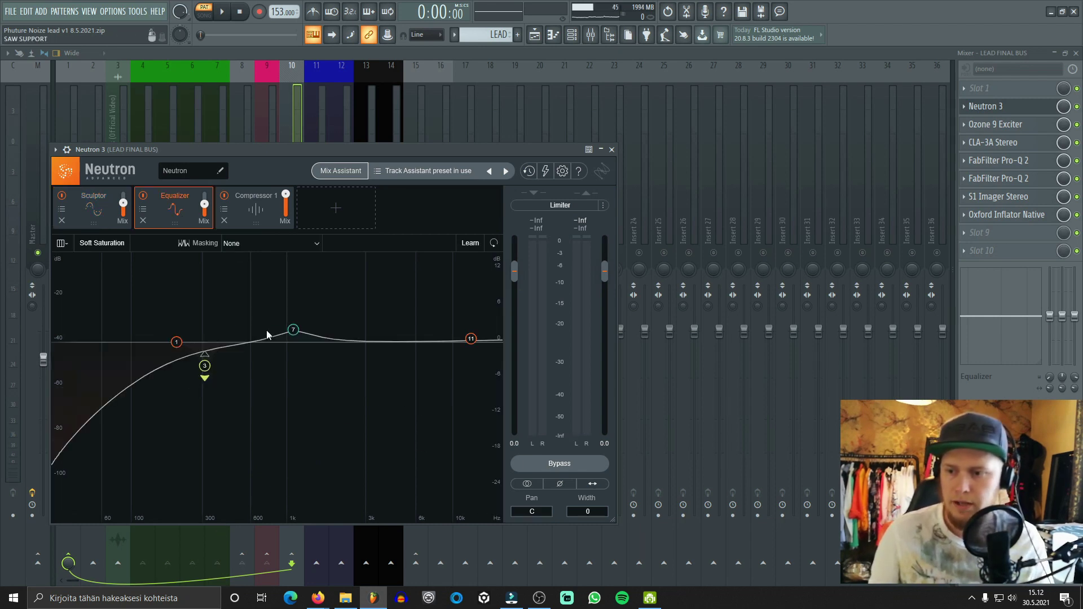
{"action": "key", "text": "space"}
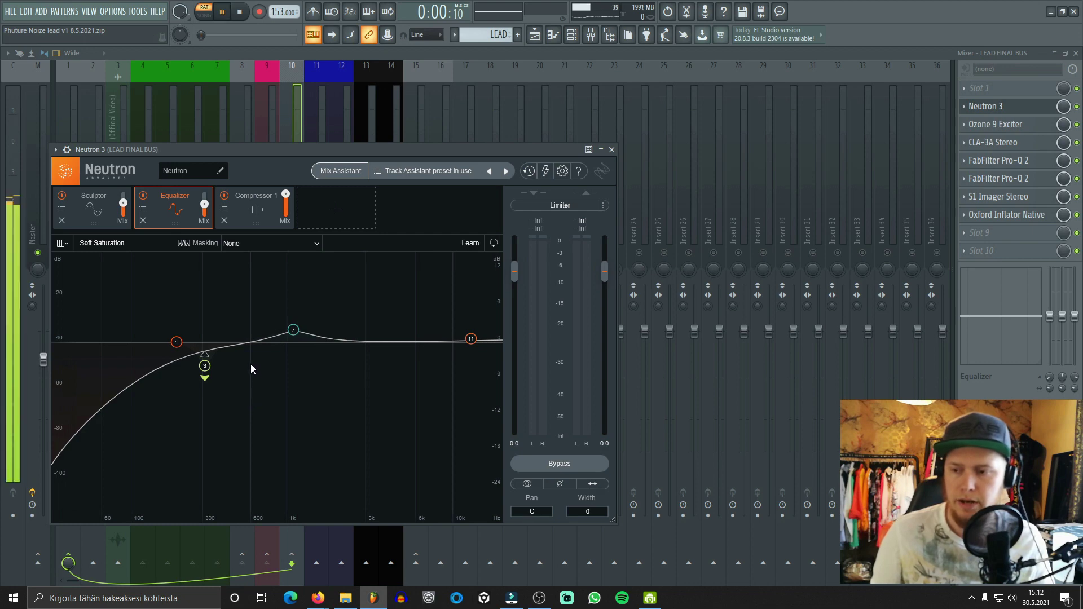
{"action": "left_click", "coordinate": [205, 365]}
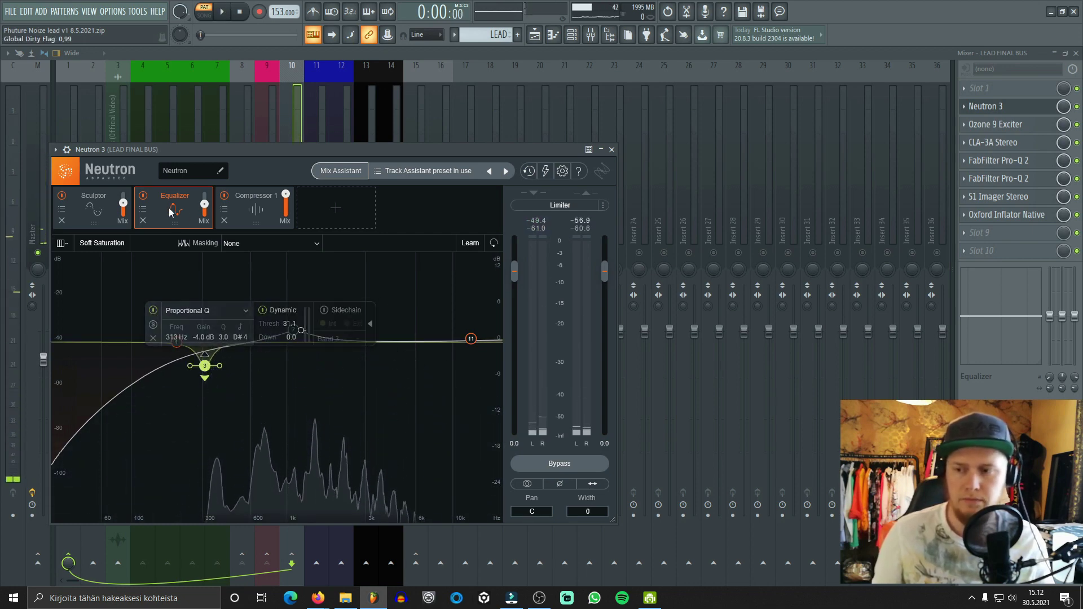
{"action": "left_click", "coordinate": [252, 217]}
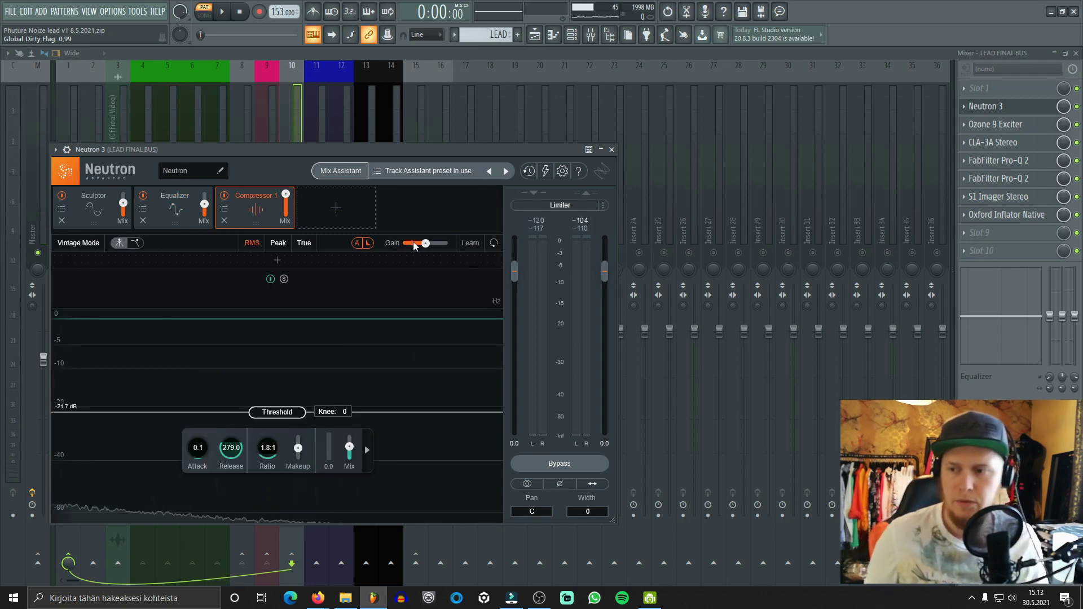
{"action": "key", "text": "space"}
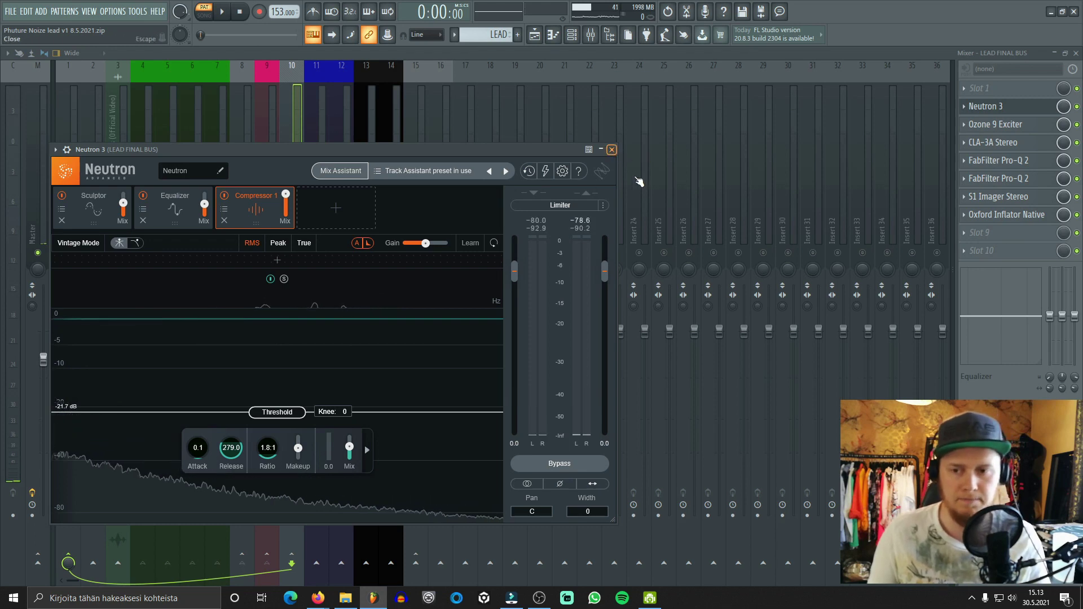
Step: Compare the Mid and Side band settings of the Ozone 9 Exciter on LEAD FINAL BUS, and close the plugin
{"action": "left_click", "coordinate": [994, 125]}
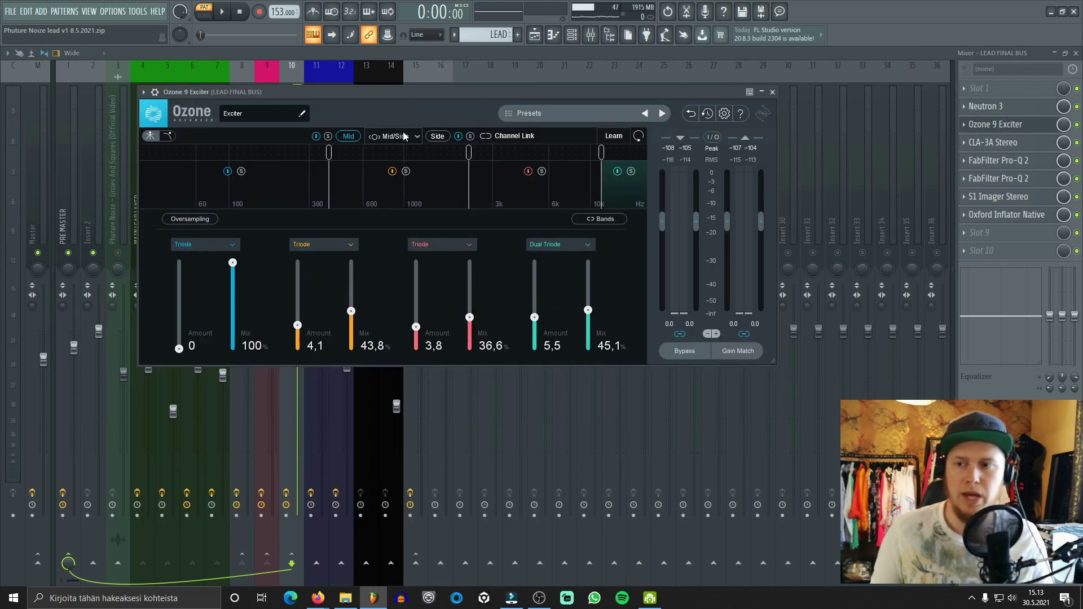
{"action": "left_click", "coordinate": [438, 136]}
{"action": "left_click", "coordinate": [348, 136]}
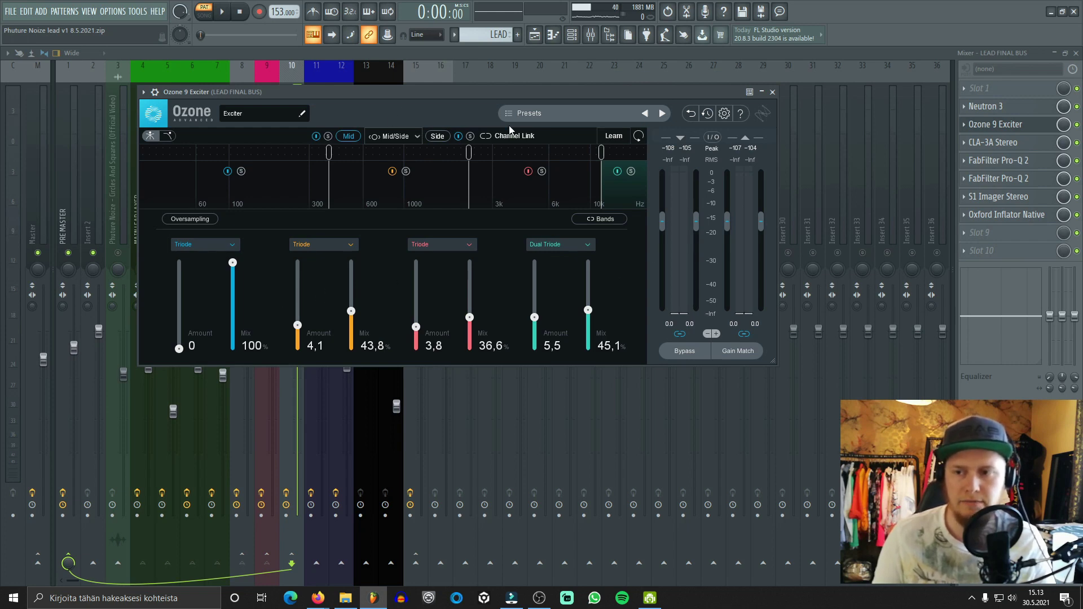
{"action": "left_click", "coordinate": [438, 136]}
{"action": "left_click", "coordinate": [348, 136]}
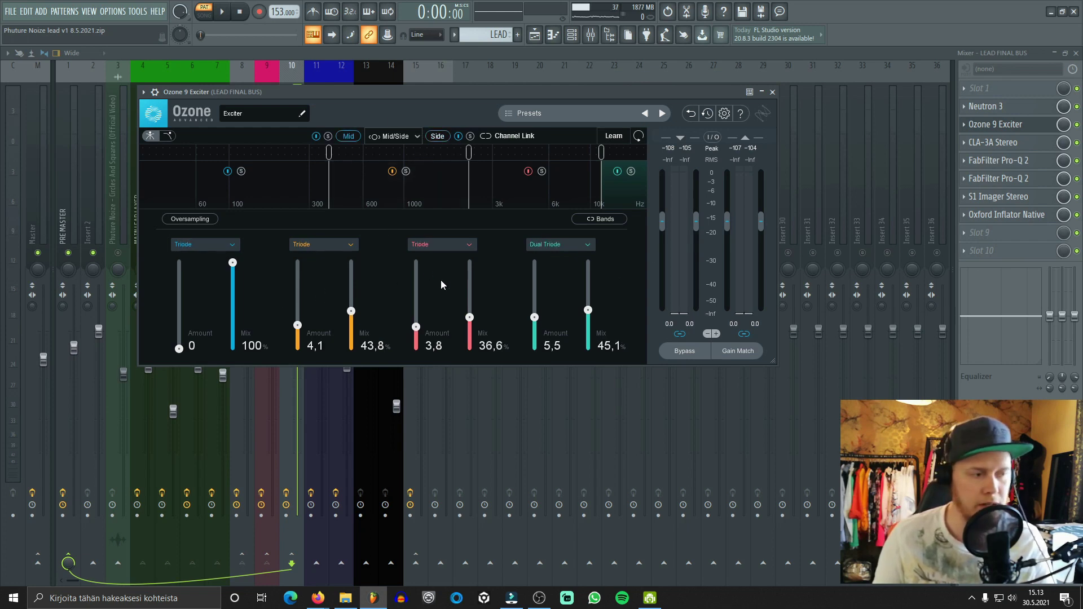
{"action": "left_click", "coordinate": [438, 136]}
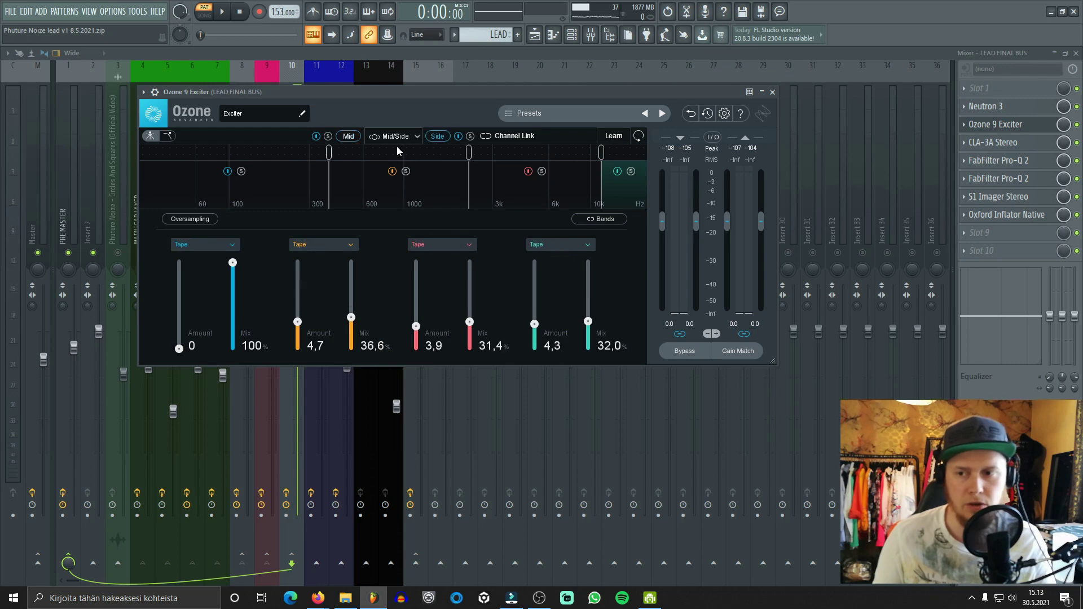
{"action": "left_click", "coordinate": [348, 136]}
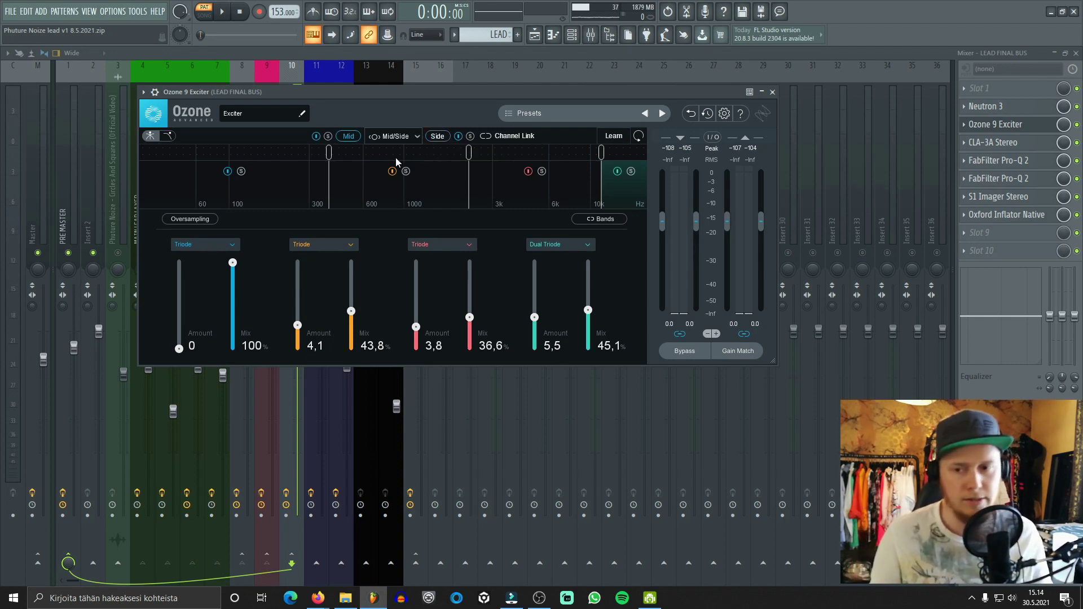
{"action": "left_click", "coordinate": [772, 92]}
Step: Inspect the CLA-3A Stereo compressor and both FabFilter Pro-Q 2 equalizers on LEAD FINAL BUS, closing each plugin
{"action": "left_click", "coordinate": [993, 142]}
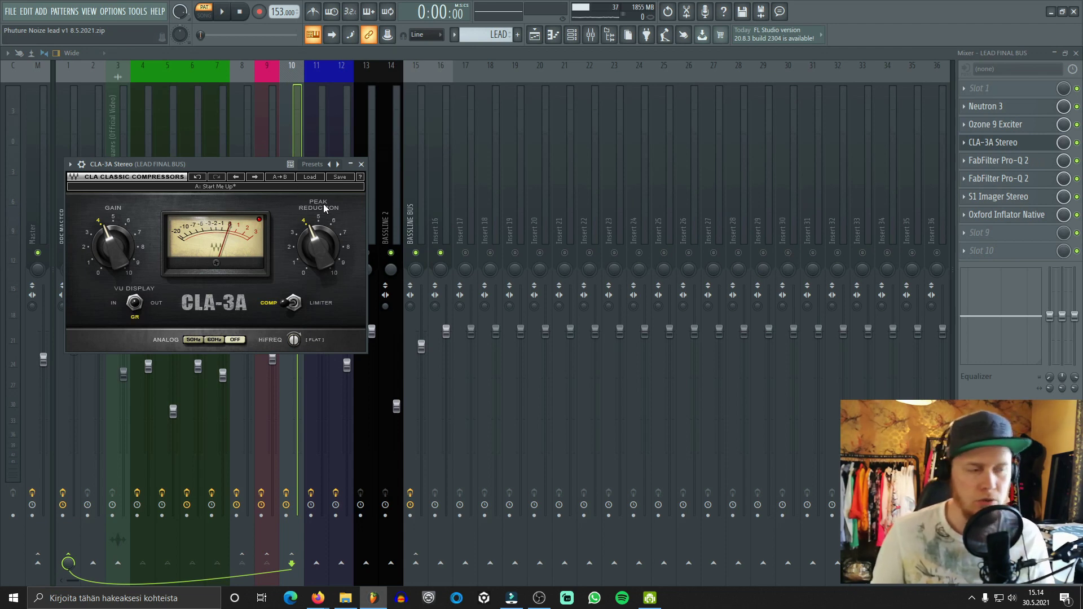
{"action": "left_click", "coordinate": [363, 164]}
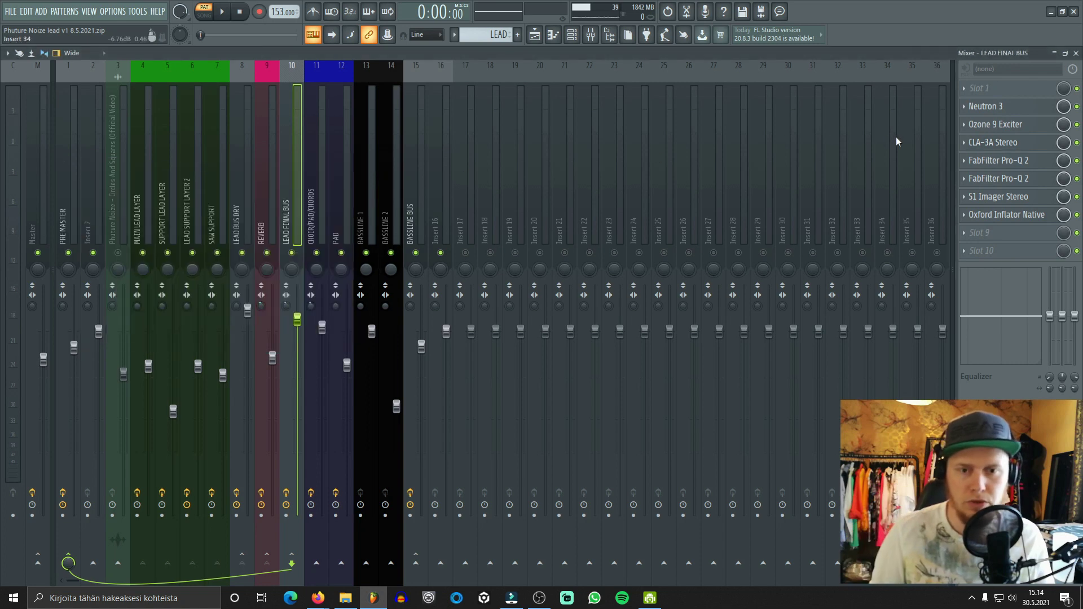
{"action": "left_click", "coordinate": [1007, 162]}
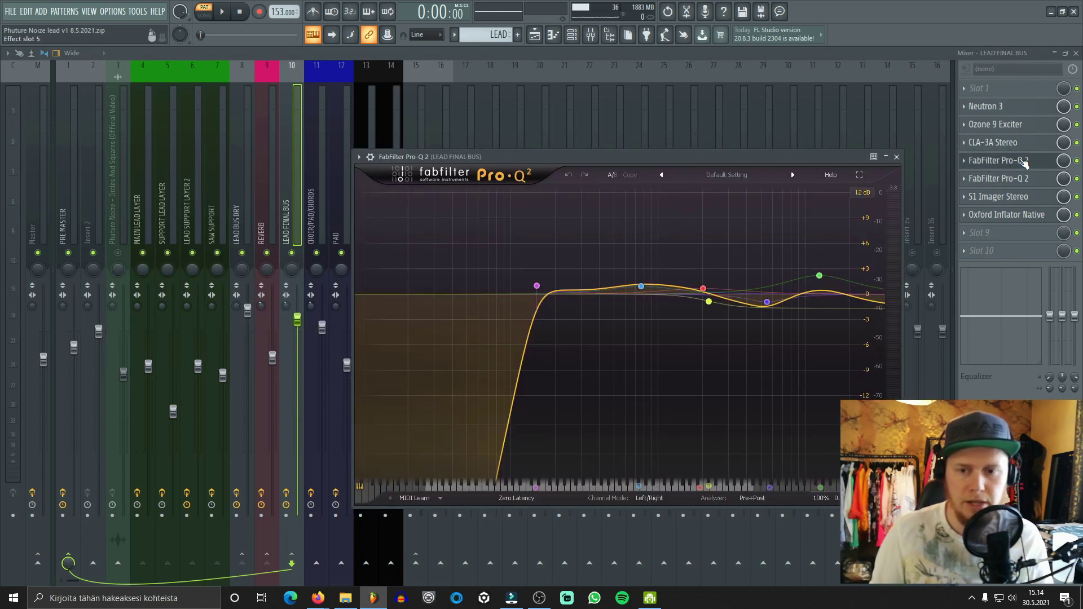
{"action": "left_click", "coordinate": [1020, 161]}
{"action": "left_click", "coordinate": [1013, 179]}
{"action": "left_click", "coordinate": [1011, 179]}
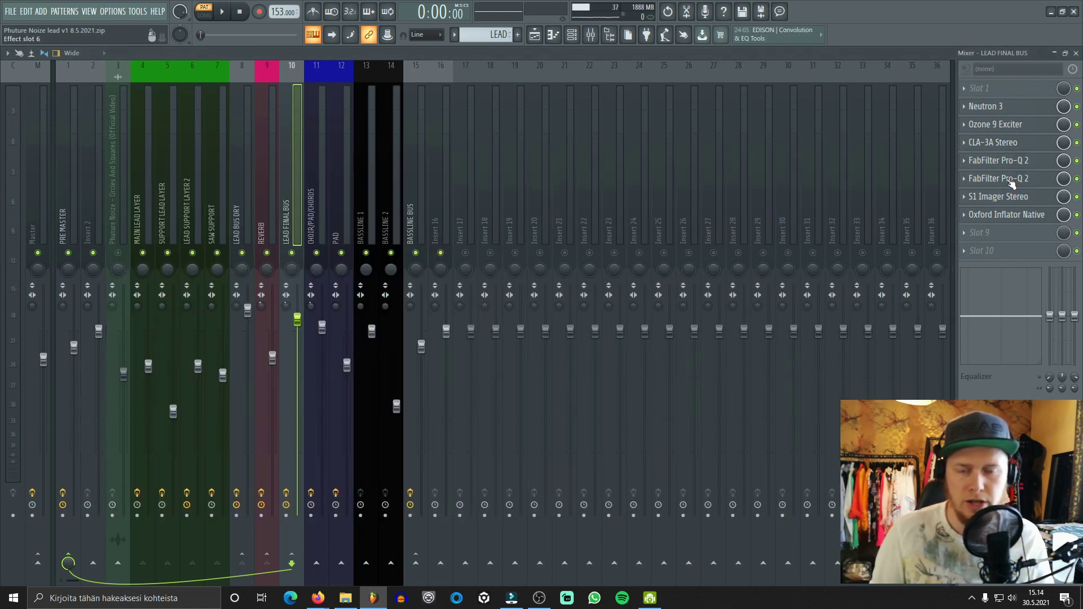
Step: Inspect the S1 Imager Stereo and Oxford Inflator Native settings on LEAD FINAL BUS, closing both plugins
{"action": "left_click", "coordinate": [1007, 197]}
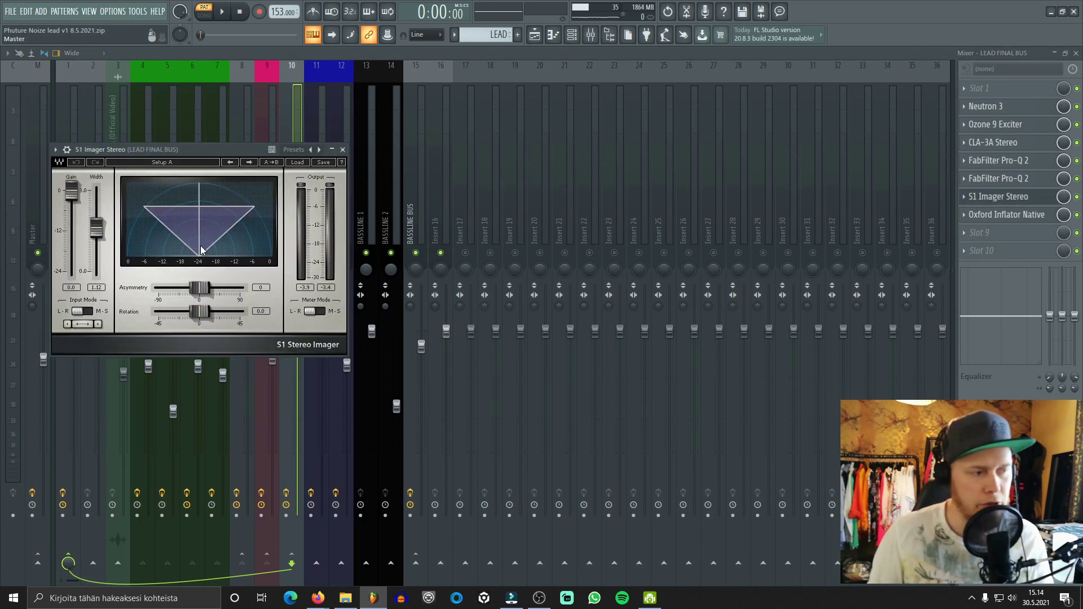
{"action": "left_click", "coordinate": [342, 150]}
{"action": "left_click", "coordinate": [1007, 214]}
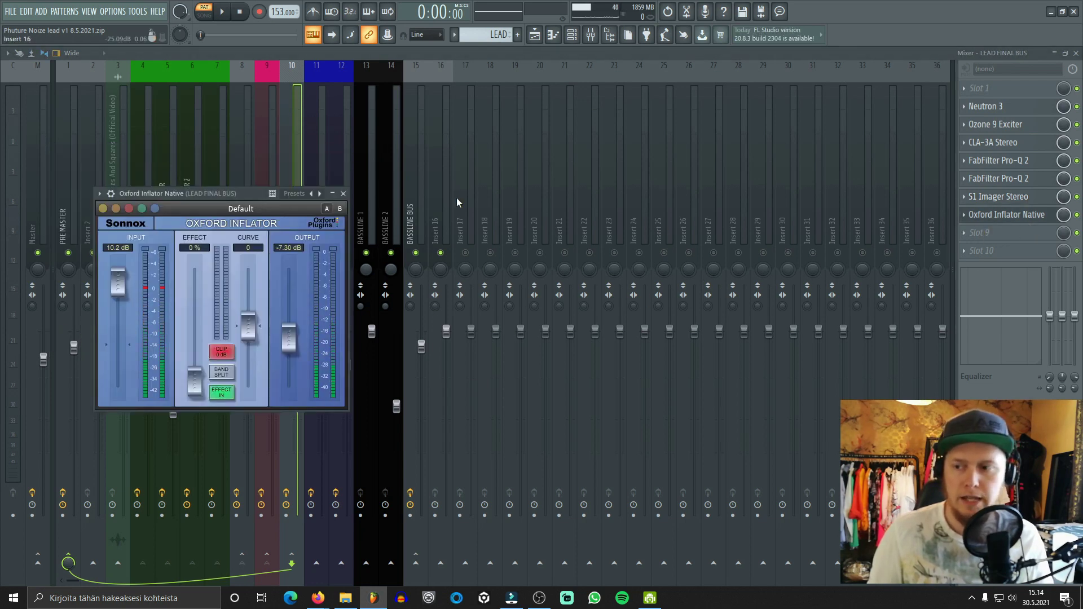
{"action": "left_click", "coordinate": [343, 194]}
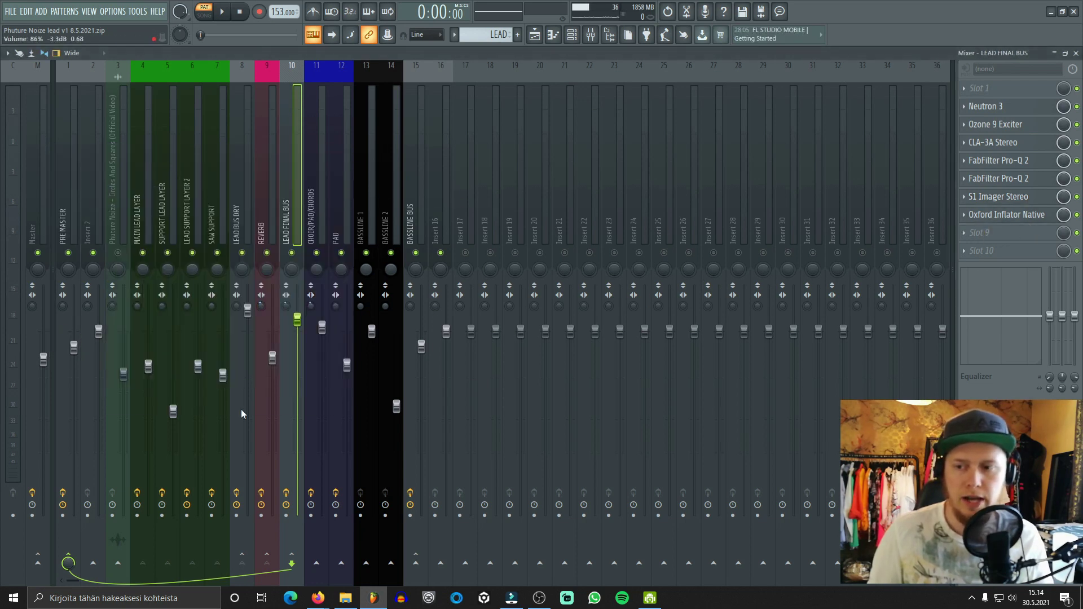
Step: Examine the PRE MASTER track's FabFilter Pro-Q 2 curve at a 3 dB display range and its Ozone 9 Match EQ
{"action": "left_click", "coordinate": [70, 222]}
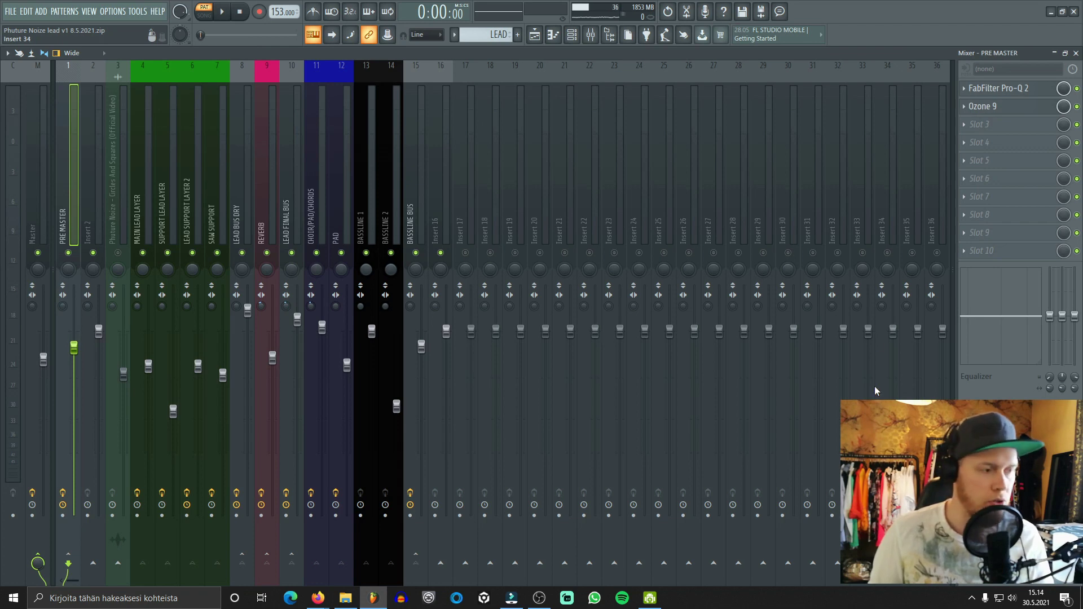
{"action": "left_click", "coordinate": [1020, 86]}
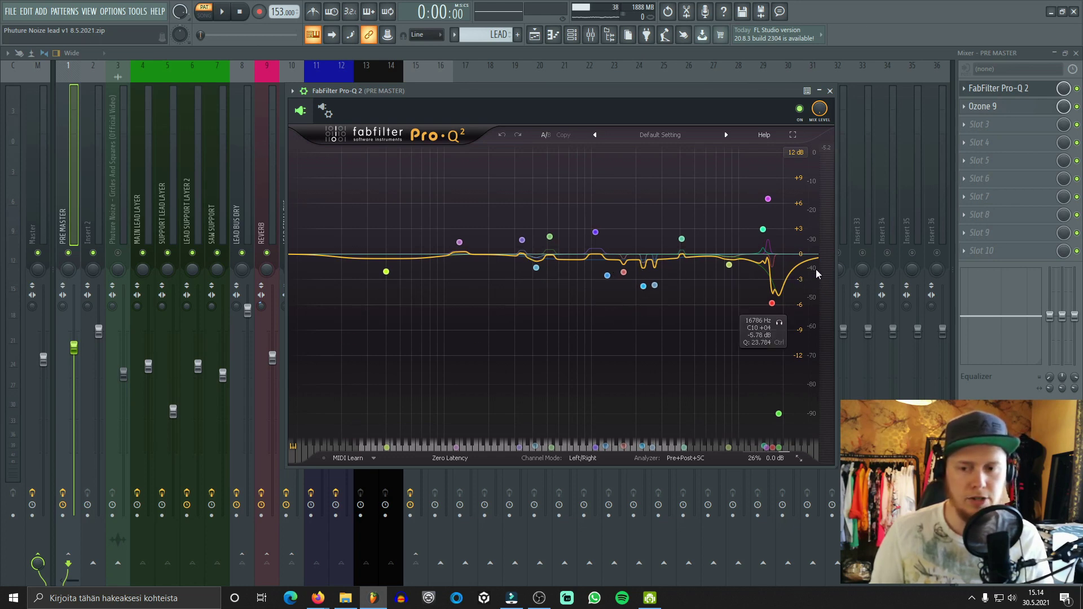
{"action": "left_click", "coordinate": [795, 152]}
{"action": "left_click", "coordinate": [797, 164]}
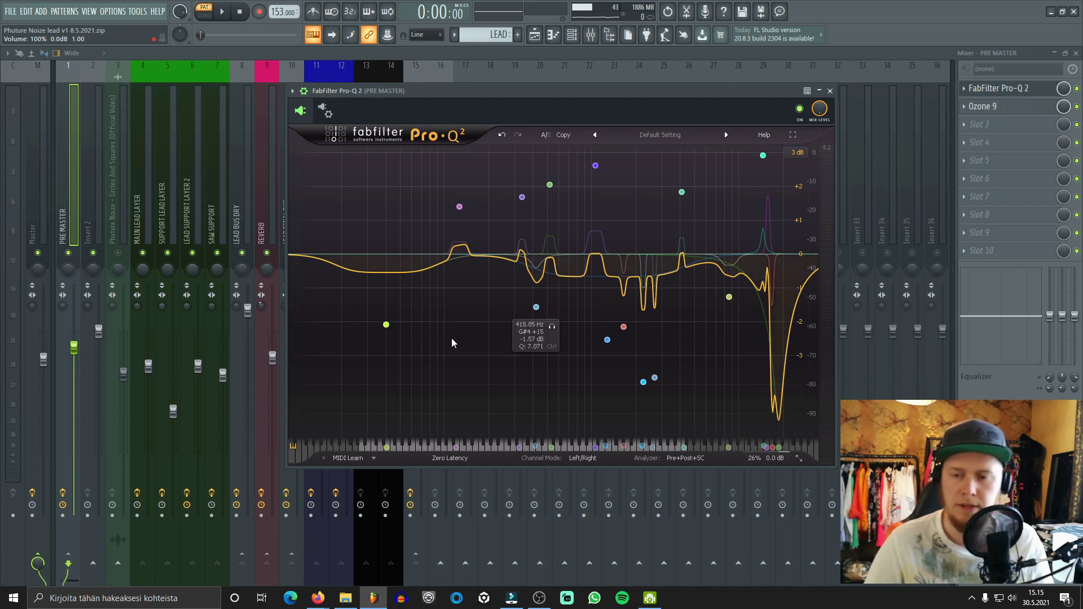
{"action": "left_click", "coordinate": [830, 91]}
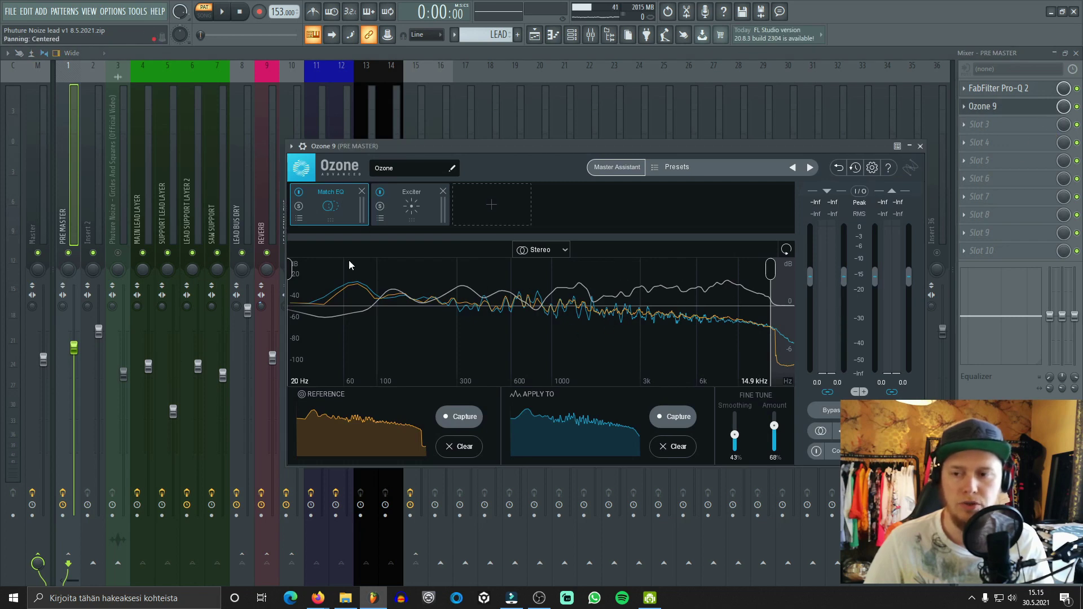
{"action": "left_click", "coordinate": [920, 146]}
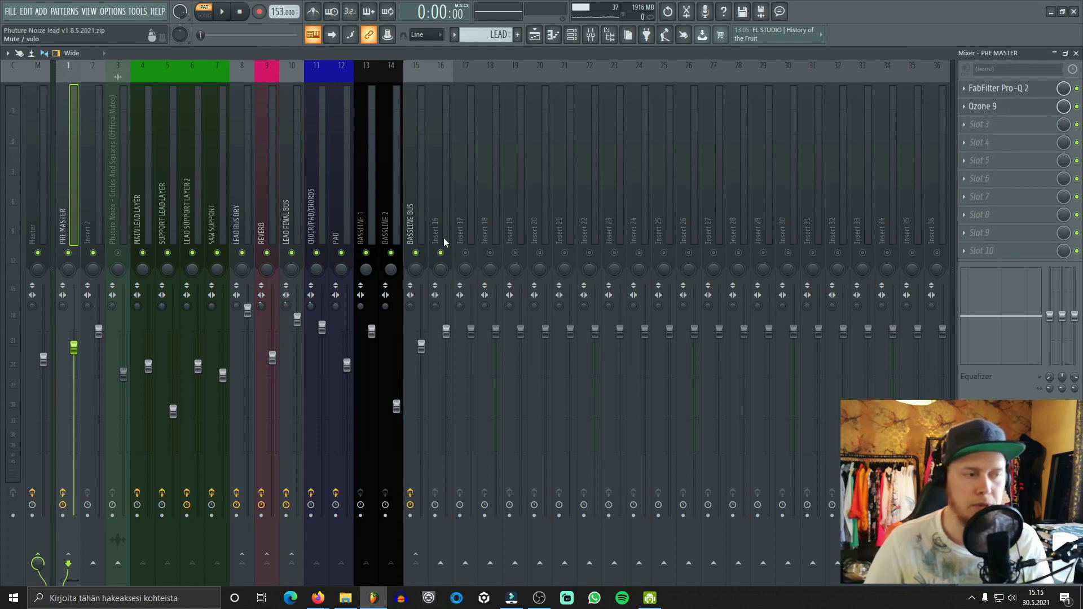
Step: View the lead, chords and bassline clips in the Playlist, checking the mixer briefly before returning to the arrangement
{"action": "left_click", "coordinate": [535, 34]}
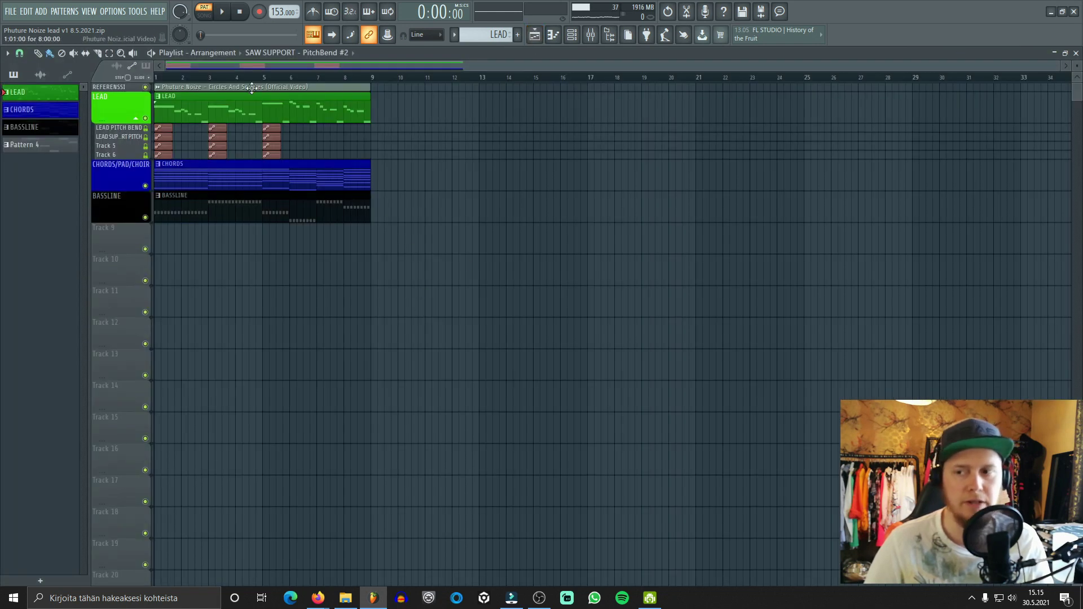
{"action": "scroll", "coordinate": [265, 79], "scroll_direction": "up", "scroll_amount": 2}
{"action": "left_click", "coordinate": [590, 34]}
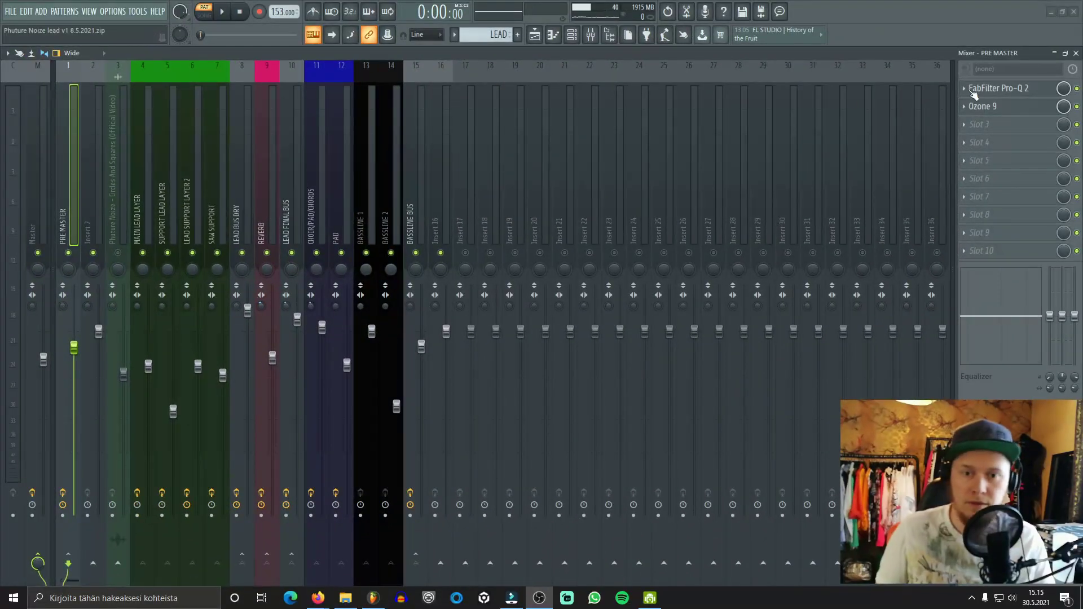
{"action": "left_click", "coordinate": [1075, 53]}
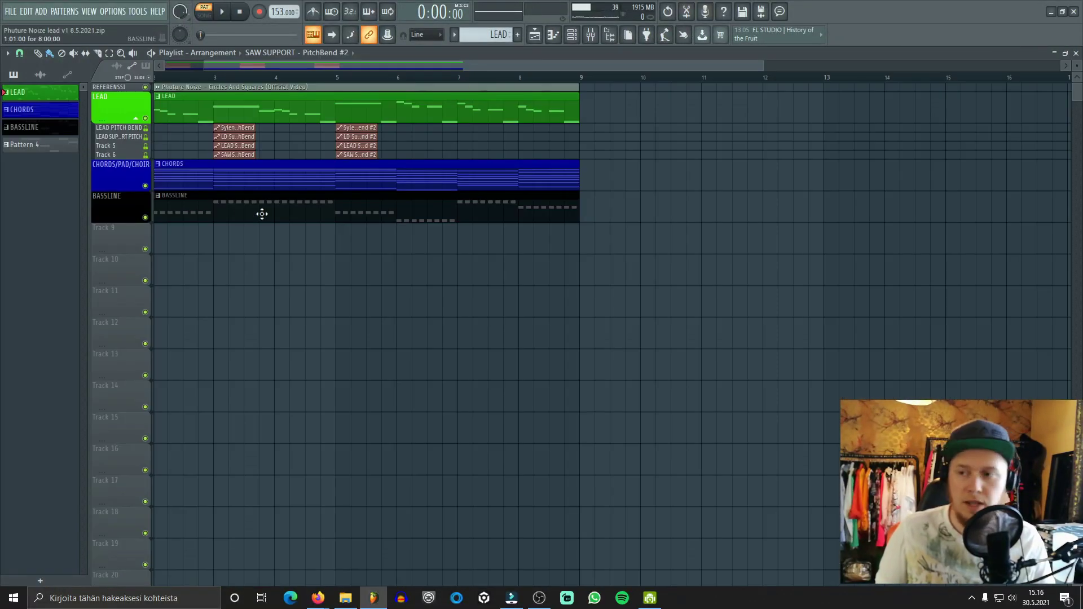
Step: Select the CHORDS pattern, start its playback and toggle the PAD channel's mute in the Channel rack
{"action": "left_click", "coordinate": [264, 184]}
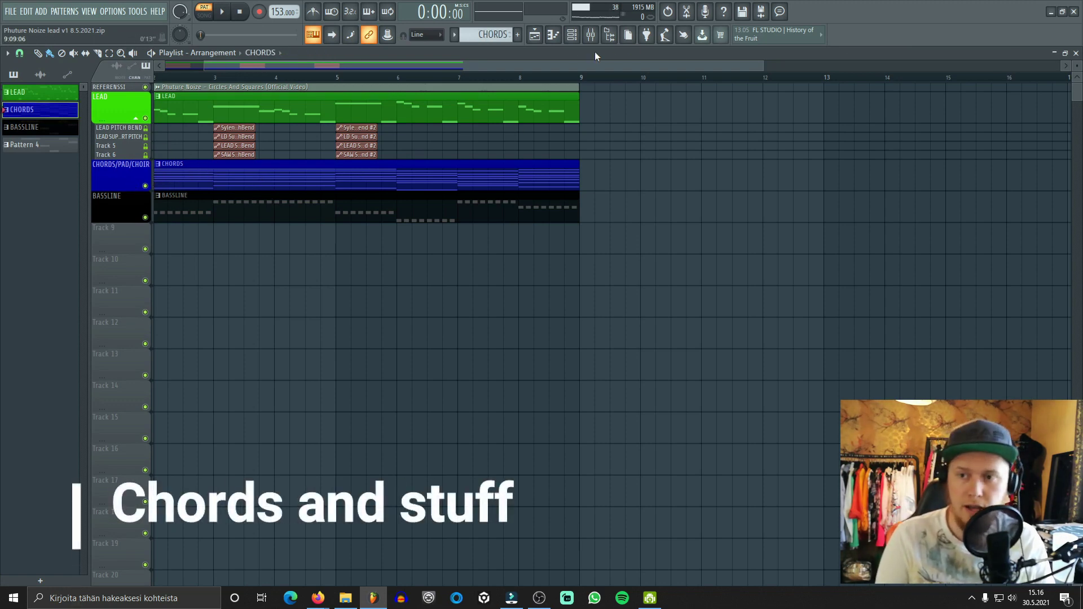
{"action": "left_click", "coordinate": [572, 34]}
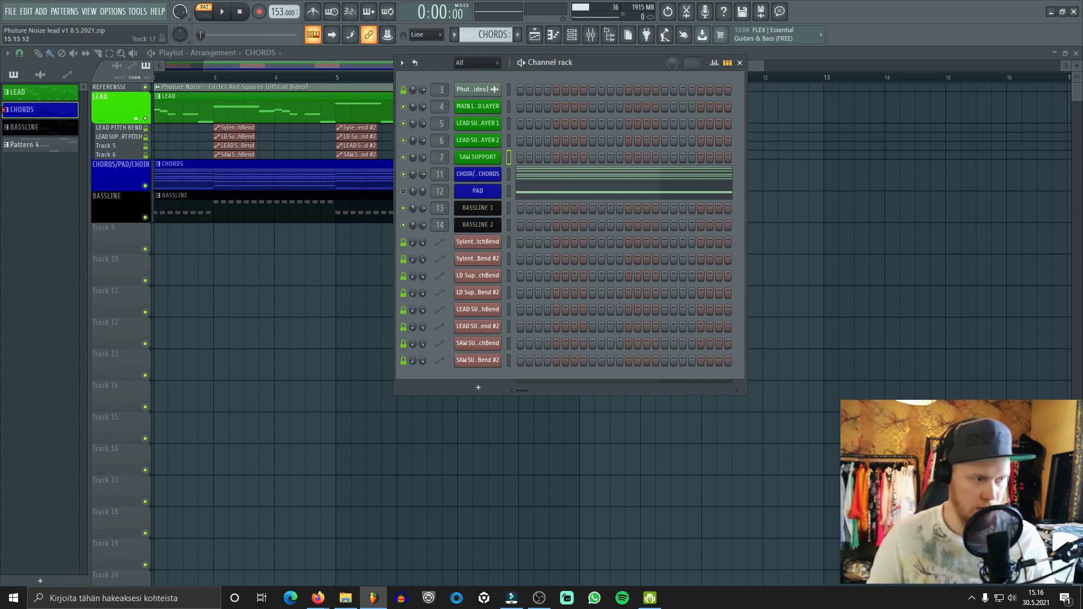
{"action": "key", "text": "space"}
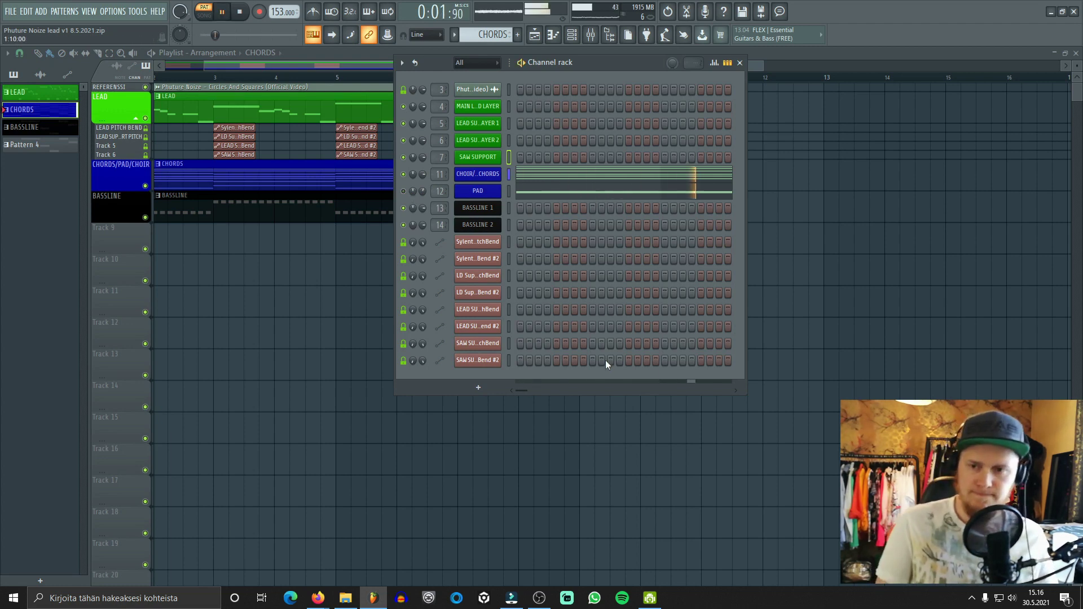
{"action": "left_click", "coordinate": [404, 191]}
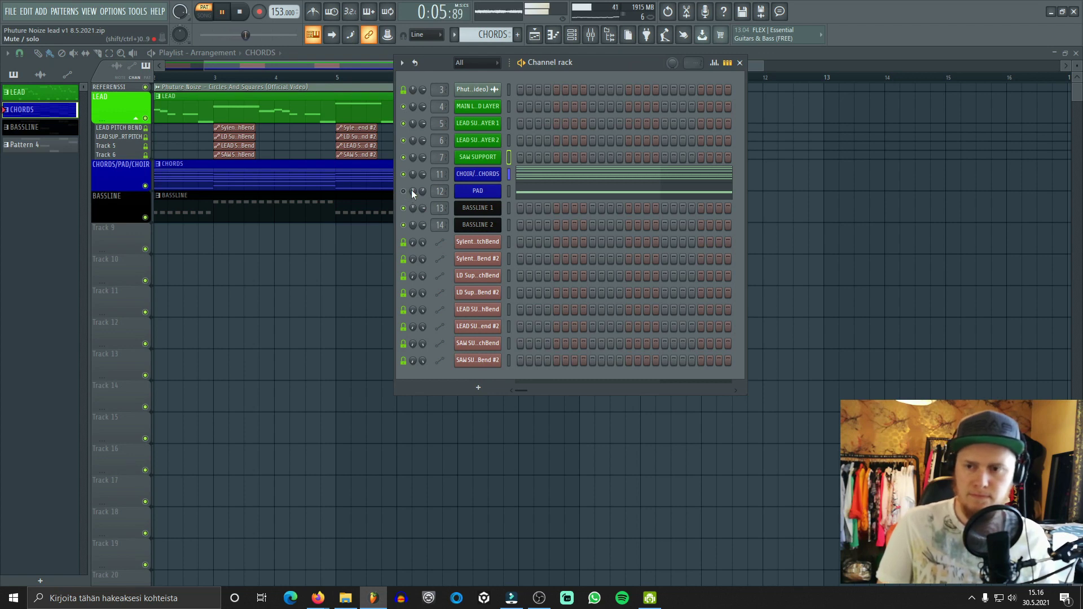
Step: Examine the CHOIR/PAD/CHORDS channel's notes in the Piano roll while the pattern plays, and close it
{"action": "left_click", "coordinate": [546, 174]}
{"action": "scroll", "coordinate": [532, 78], "scroll_direction": "down", "scroll_amount": 4}
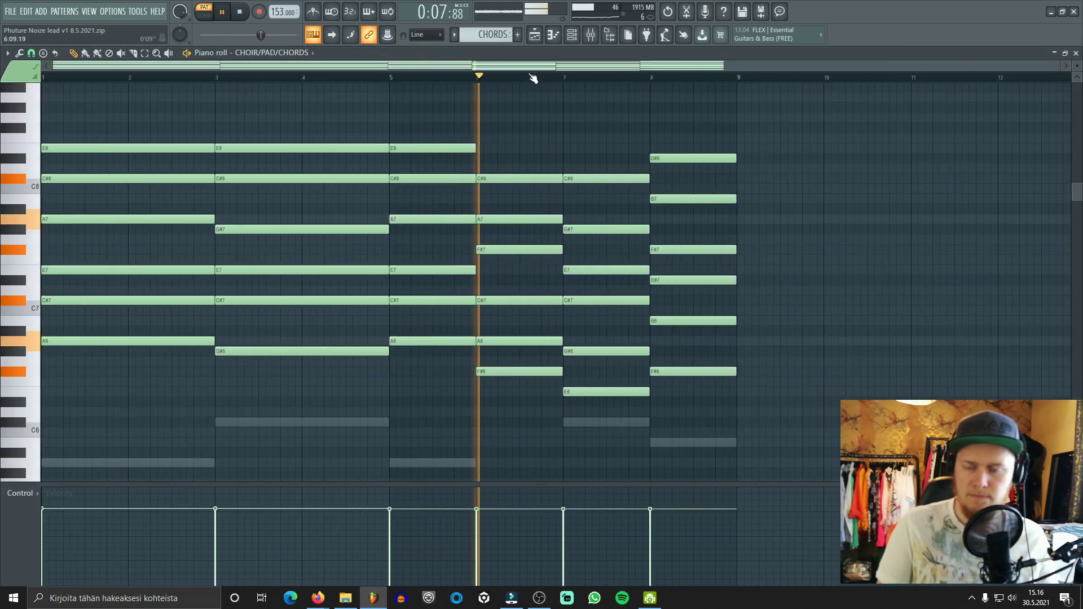
{"action": "scroll", "coordinate": [533, 77], "scroll_direction": "down", "scroll_amount": 1}
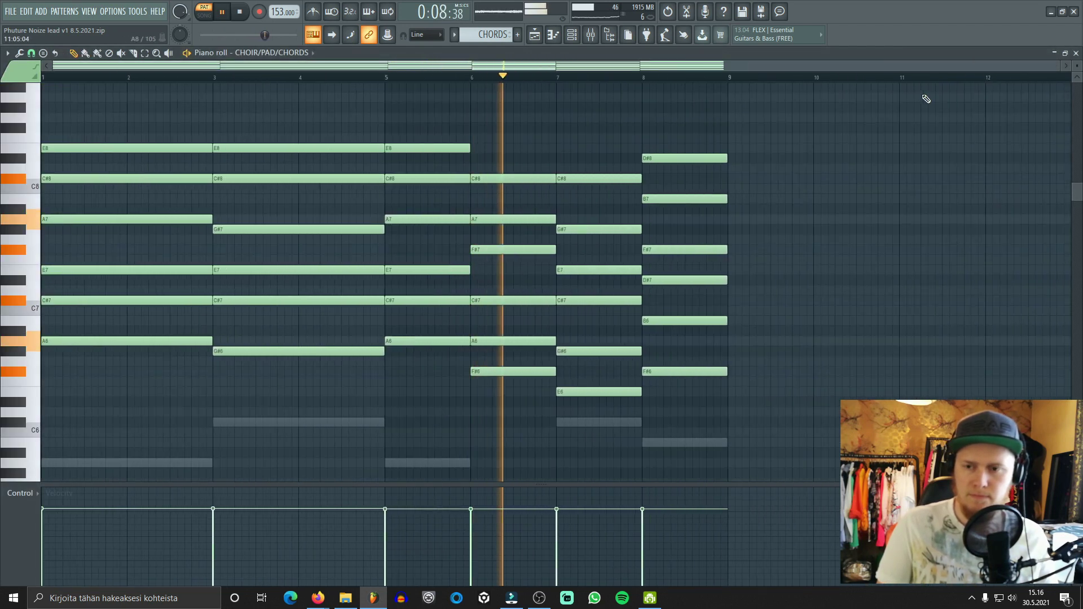
{"action": "left_click", "coordinate": [1075, 53]}
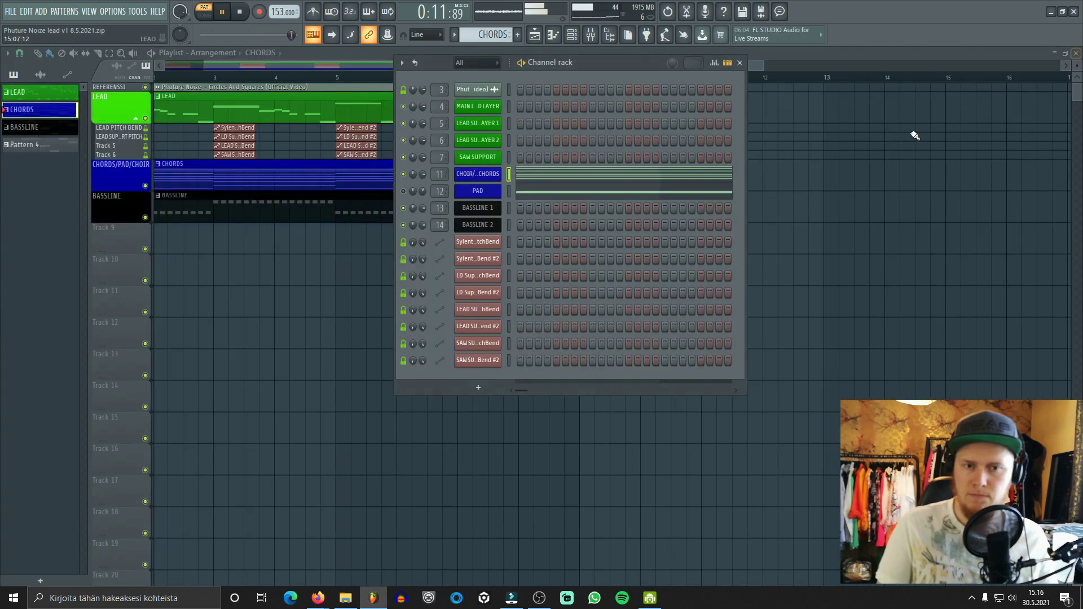
Step: Examine the PAD channel's low notes in the Piano roll, close it and stop playback
{"action": "left_click", "coordinate": [568, 192]}
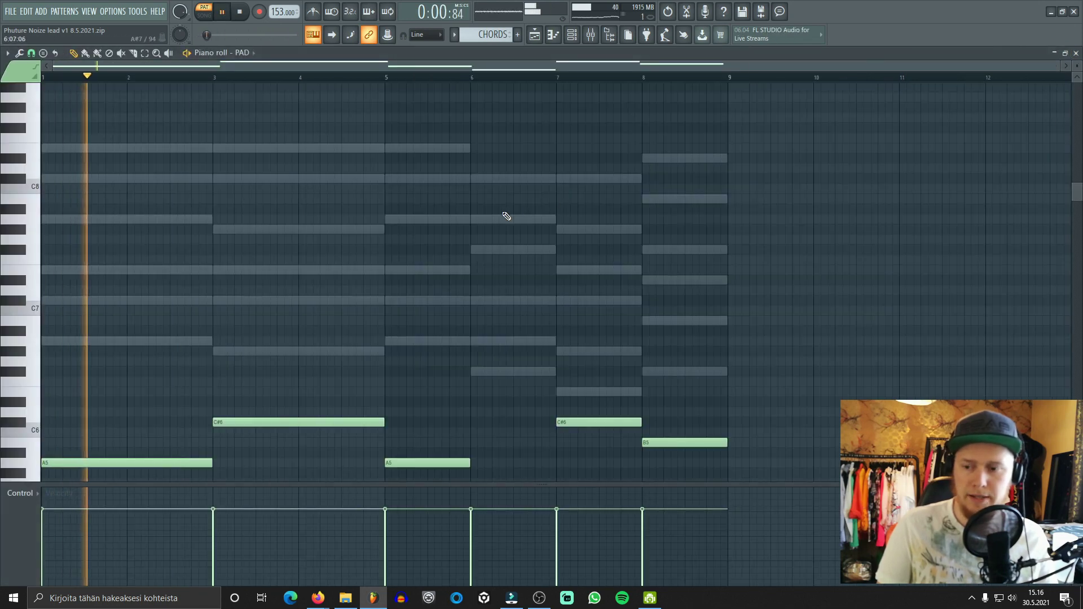
{"action": "scroll", "coordinate": [507, 216], "scroll_direction": "down", "scroll_amount": 4}
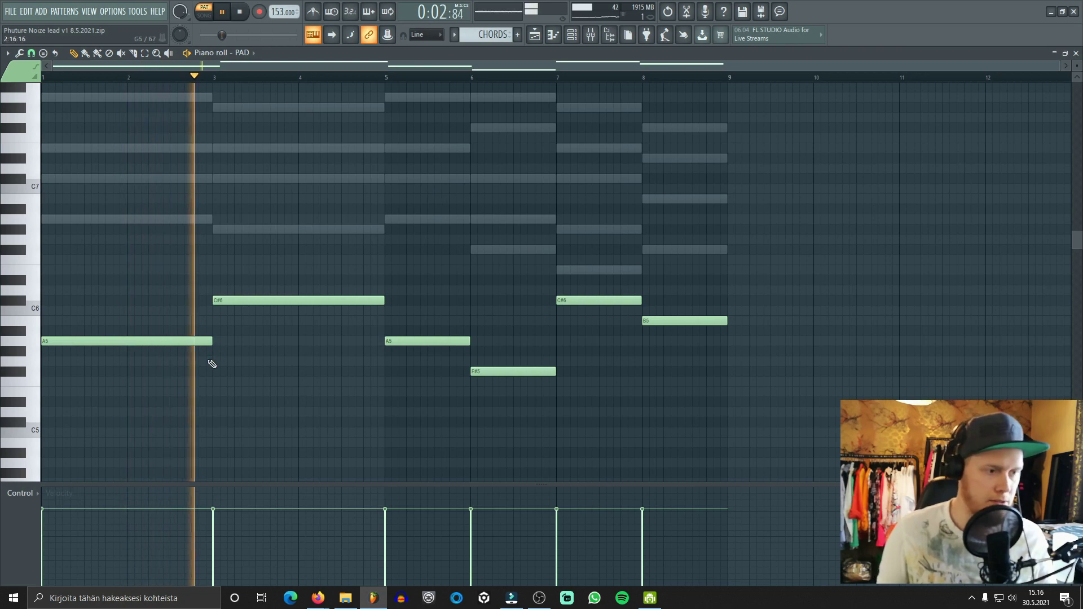
{"action": "left_click", "coordinate": [1075, 53]}
{"action": "key", "text": "space"}
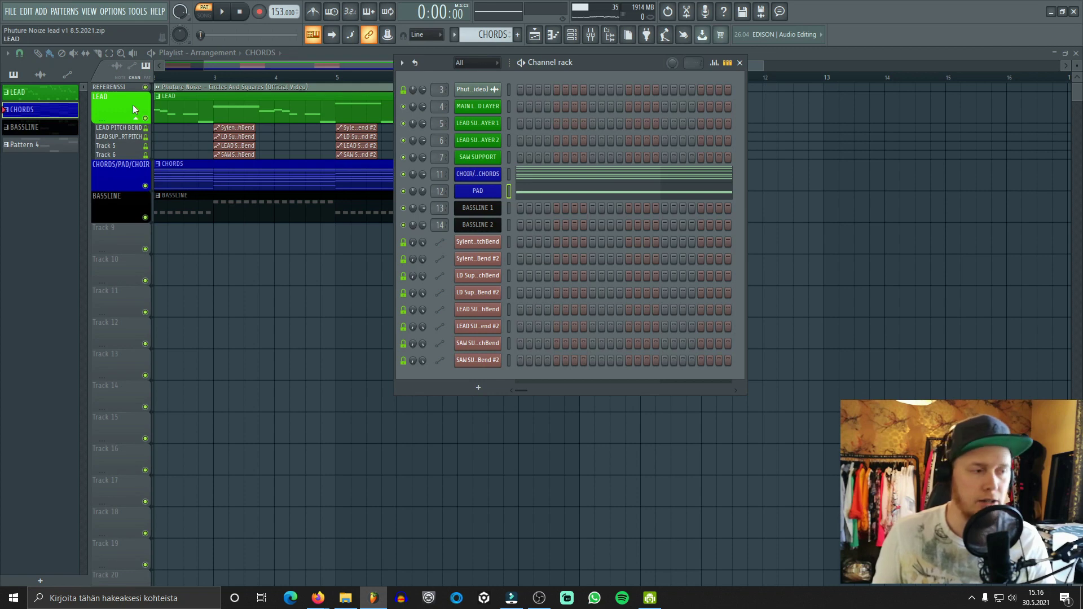
Step: Review the full range of CHOIR/PAD/CHORDS notes in the Piano roll with playback stopped, and return to the Channel rack
{"action": "left_click", "coordinate": [618, 178]}
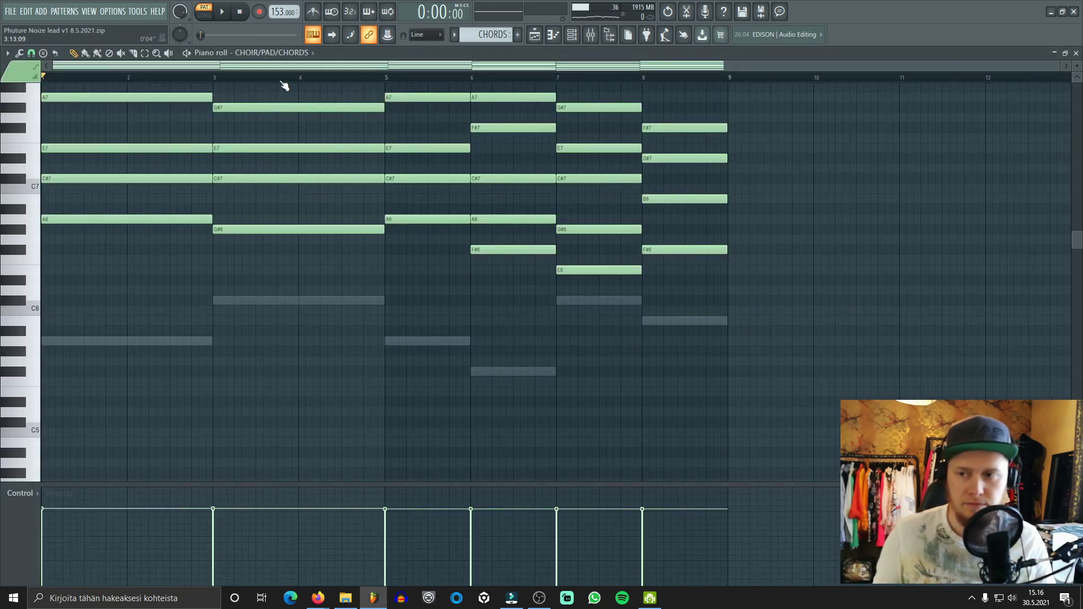
{"action": "scroll", "coordinate": [568, 233], "scroll_direction": "up", "scroll_amount": 5}
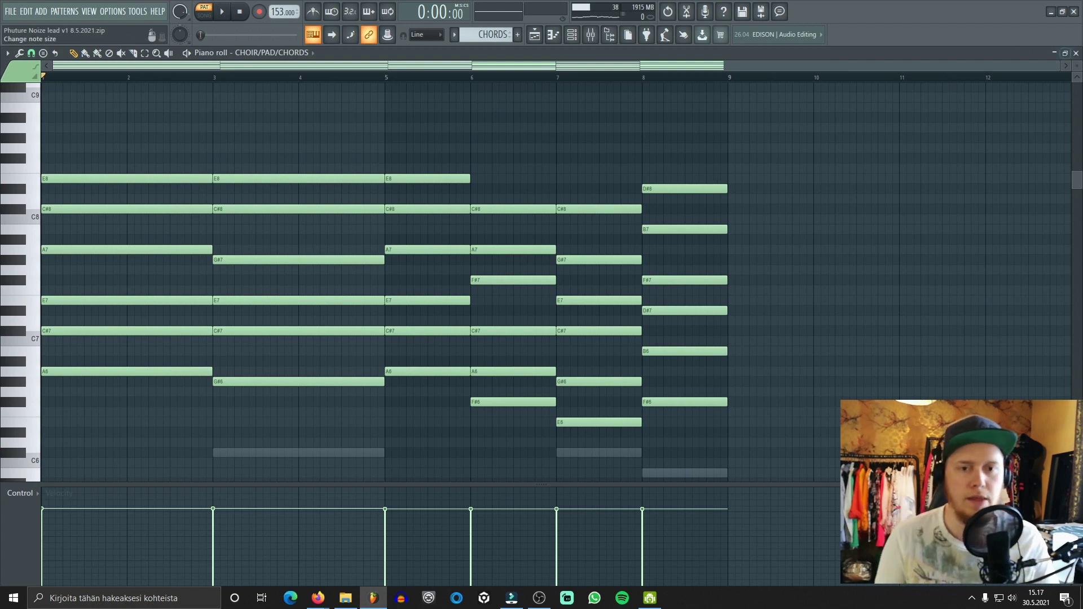
{"action": "left_click", "coordinate": [1075, 52]}
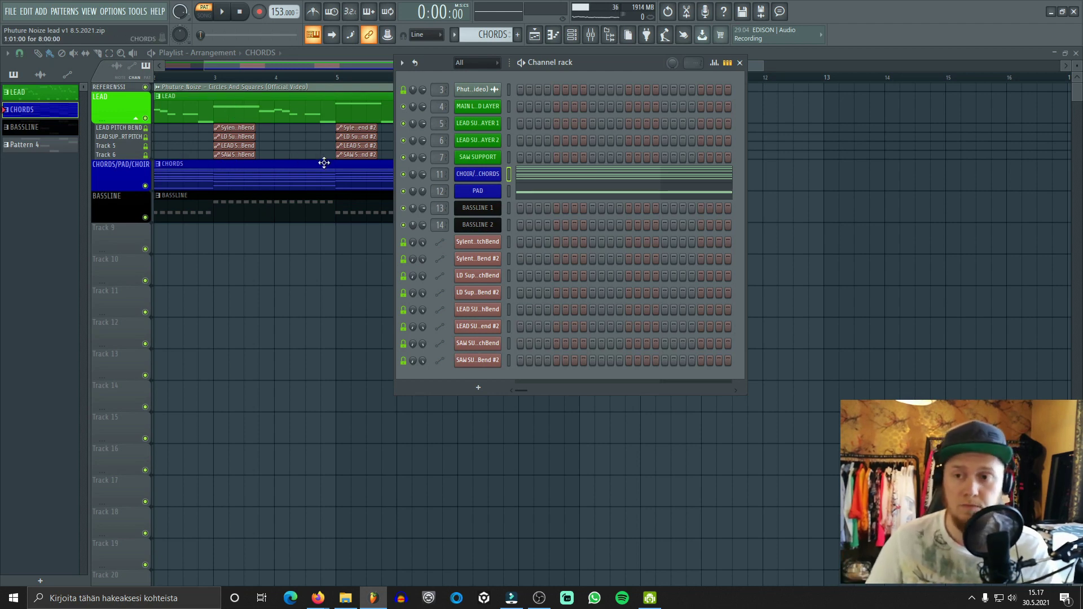
Step: Select the BASSLINE pattern and examine the BASSLINE 1 notes in the Piano roll
{"action": "left_click", "coordinate": [222, 212]}
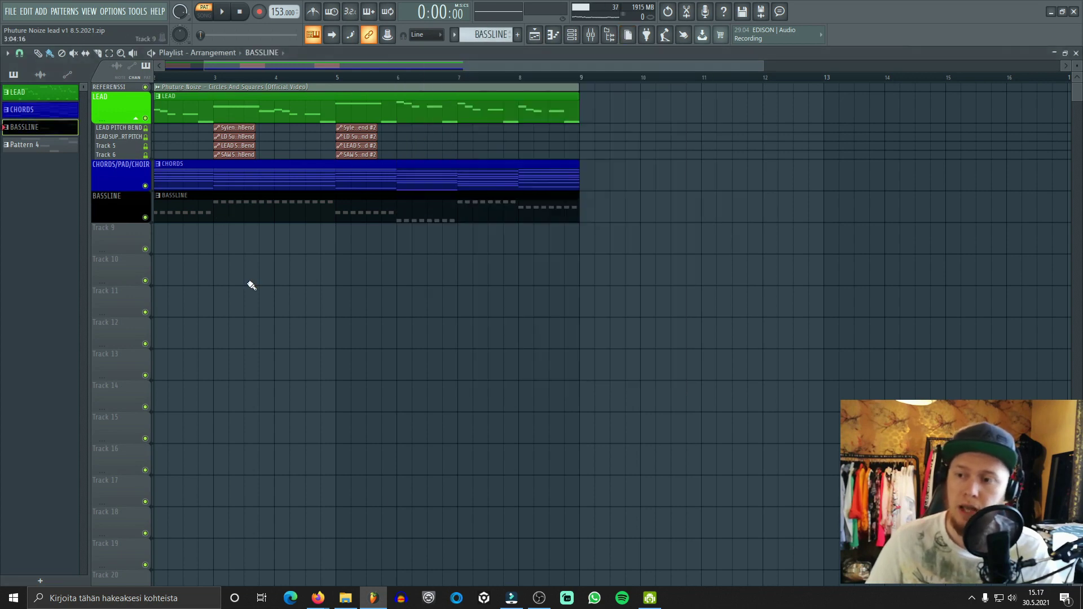
{"action": "left_click", "coordinate": [572, 35]}
{"action": "left_click", "coordinate": [562, 212]}
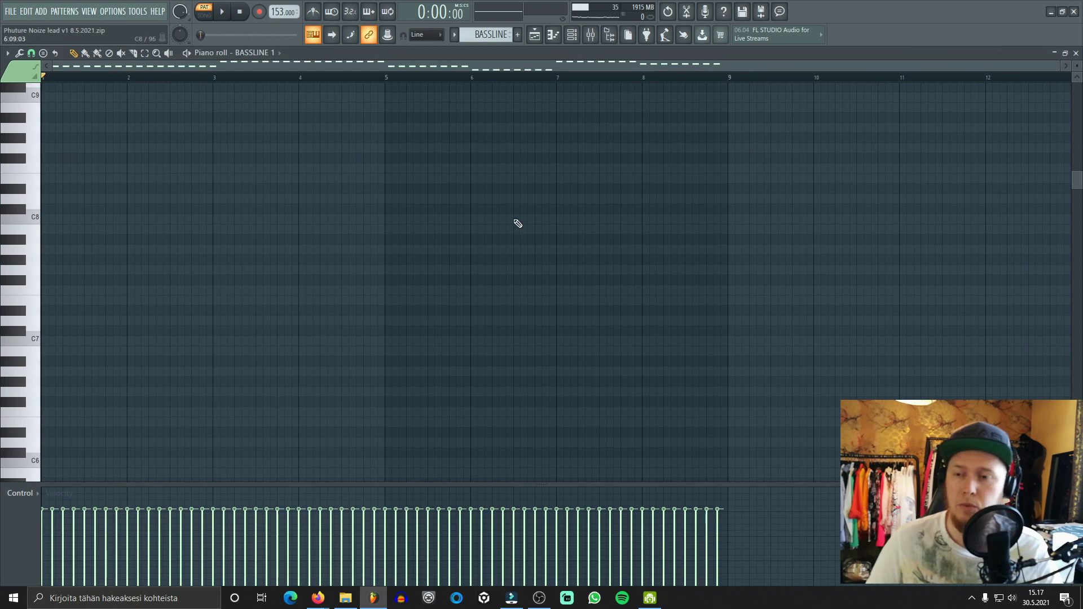
{"action": "scroll", "coordinate": [519, 218], "scroll_direction": "down", "scroll_amount": 2}
{"action": "scroll", "coordinate": [530, 223], "scroll_direction": "down", "scroll_amount": 5}
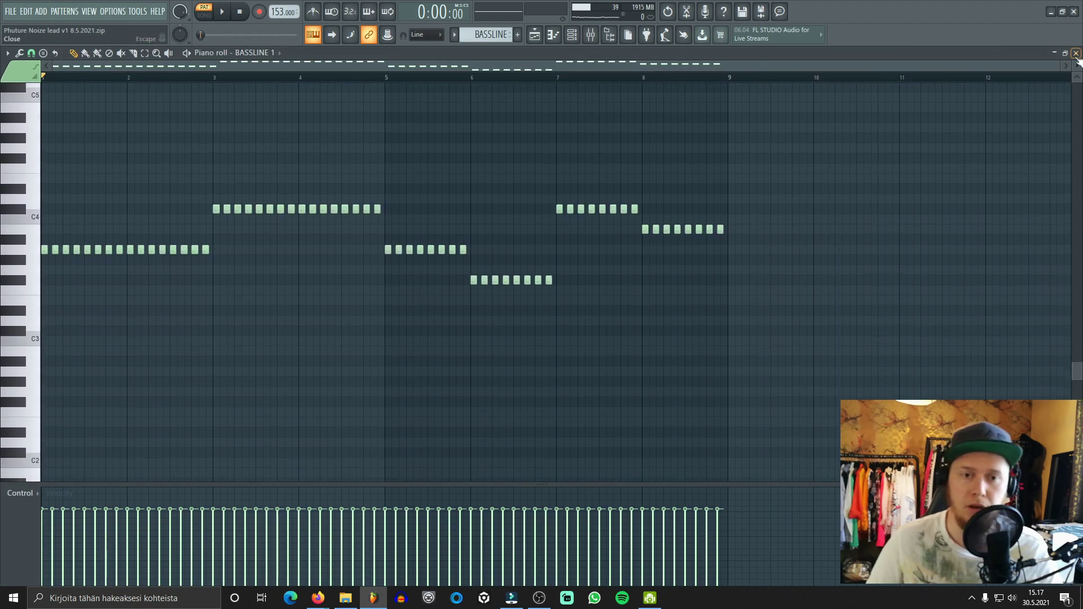
{"action": "left_click", "coordinate": [1076, 52]}
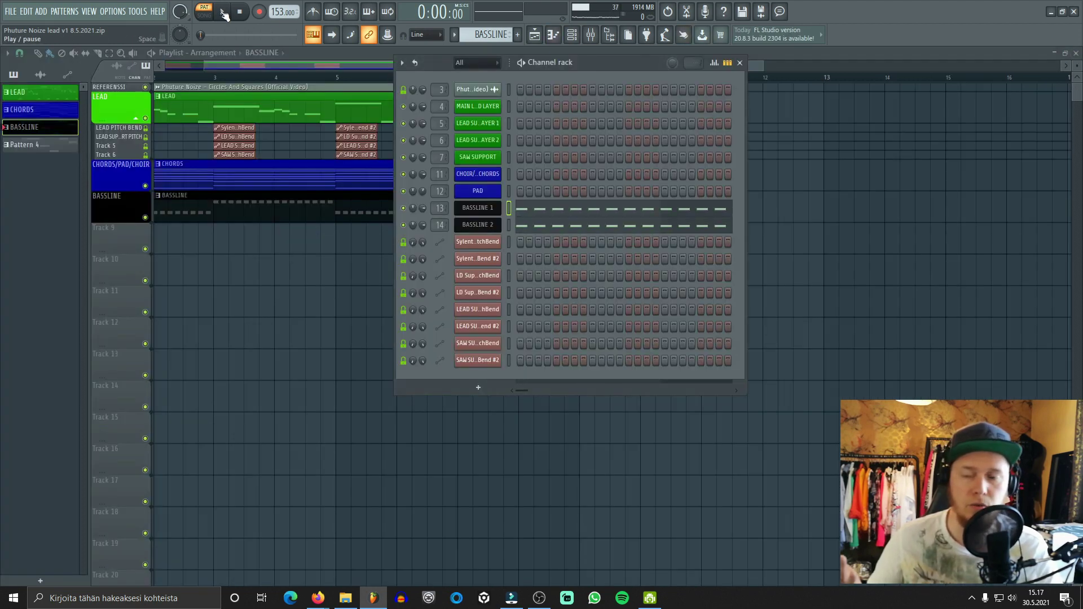
Step: Audition the BASSLINE pattern and view the instrument settings of the BASSLINE 1 and BASSLINE 2 channels
{"action": "left_click", "coordinate": [222, 12]}
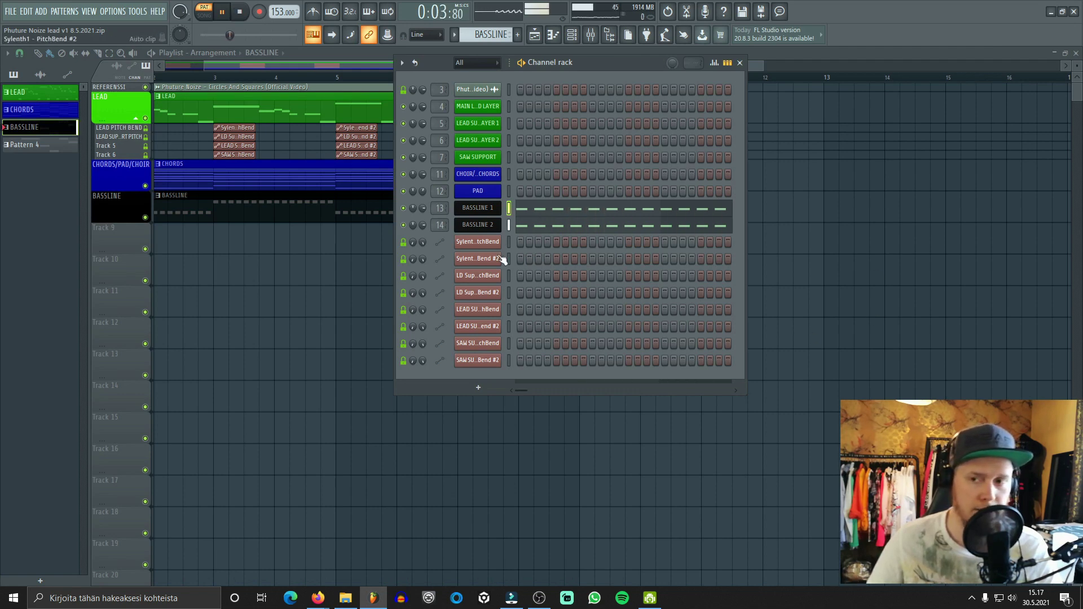
{"action": "key", "text": "space"}
{"action": "left_click", "coordinate": [478, 207]}
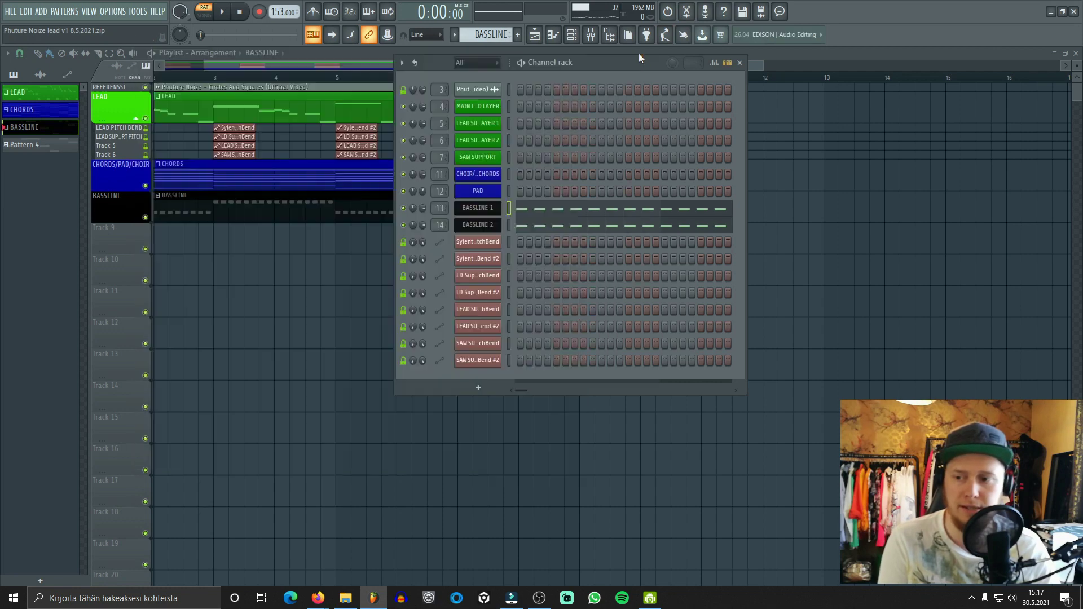
{"action": "left_click", "coordinate": [638, 53]}
{"action": "left_click", "coordinate": [479, 224]}
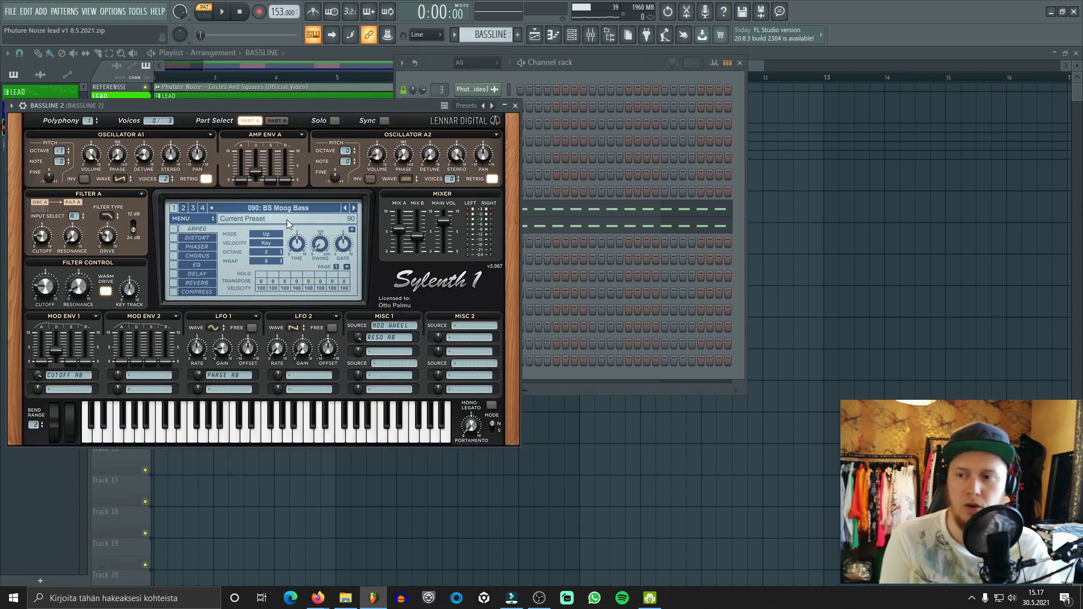
Step: Close BASSLINE 2, select the CHORDS pattern, and view the instrument presets of the CHOIR/PAD/CHORDS and PAD channels
{"action": "left_click", "coordinate": [515, 105]}
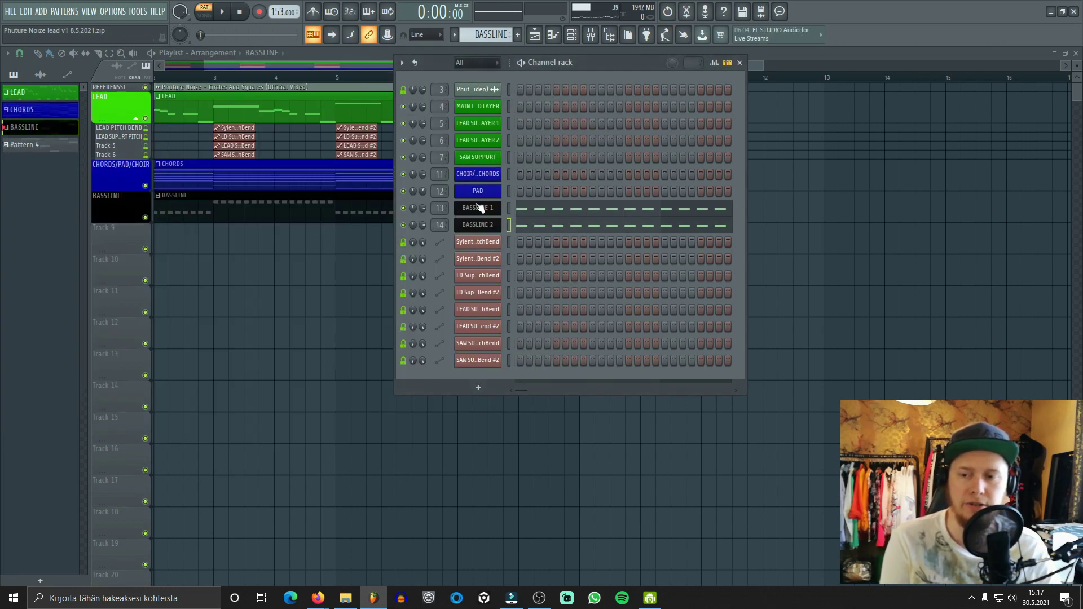
{"action": "left_click", "coordinate": [490, 35]}
{"action": "left_click", "coordinate": [509, 45]}
{"action": "left_click", "coordinate": [469, 174]}
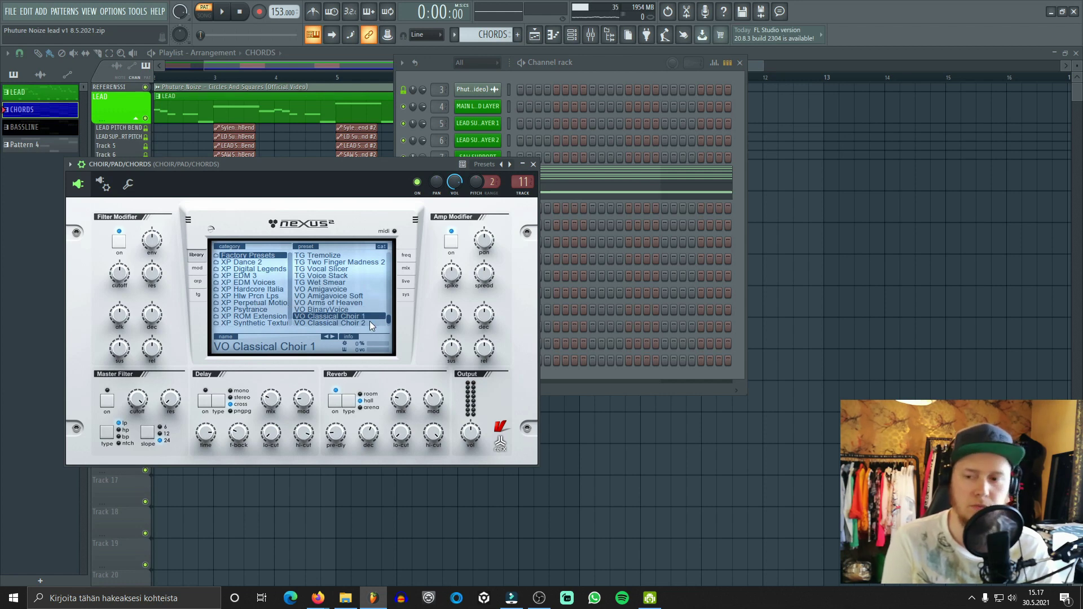
{"action": "left_click", "coordinate": [534, 165]}
{"action": "left_click", "coordinate": [466, 195]}
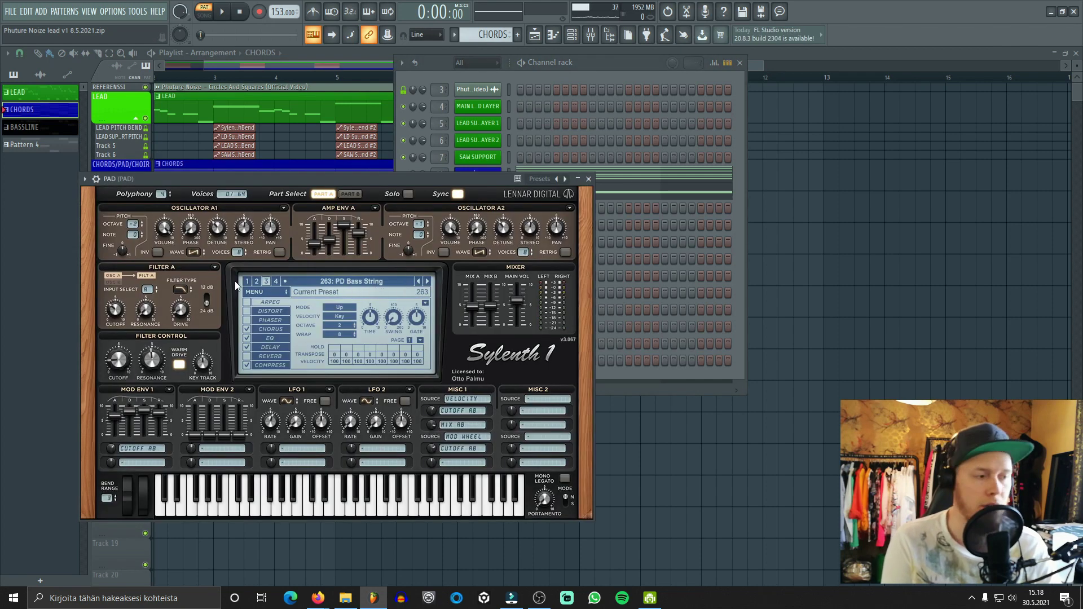
{"action": "left_click", "coordinate": [588, 179]}
Step: View the FabFilter Pro-Q 2 curves on the CHOIR/PAD/CHORDS and PAD mixer tracks, closing each one after viewing
{"action": "left_click", "coordinate": [590, 34]}
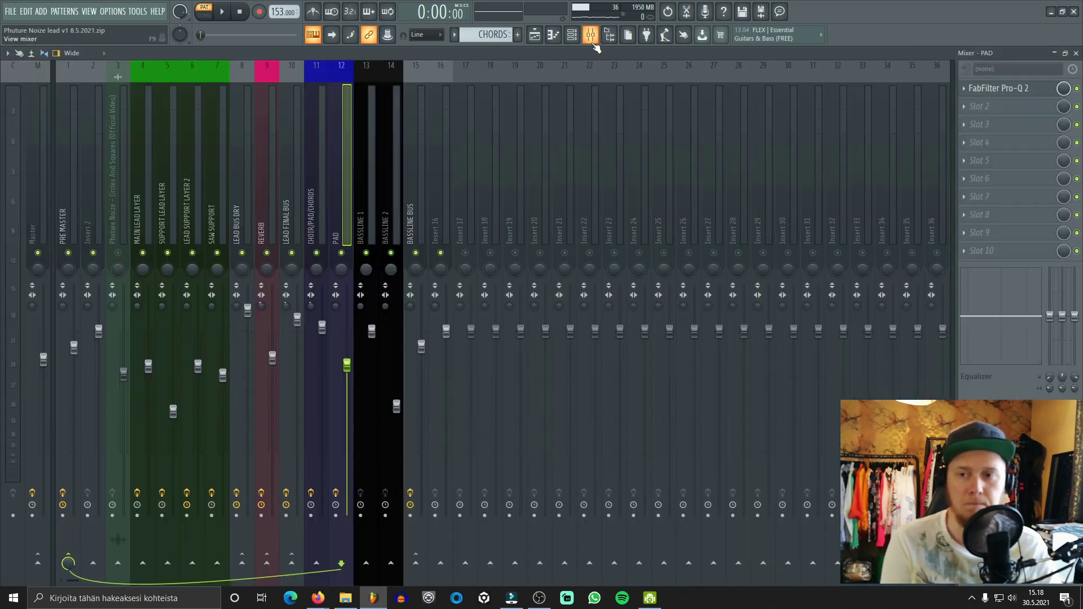
{"action": "left_click", "coordinate": [327, 222]}
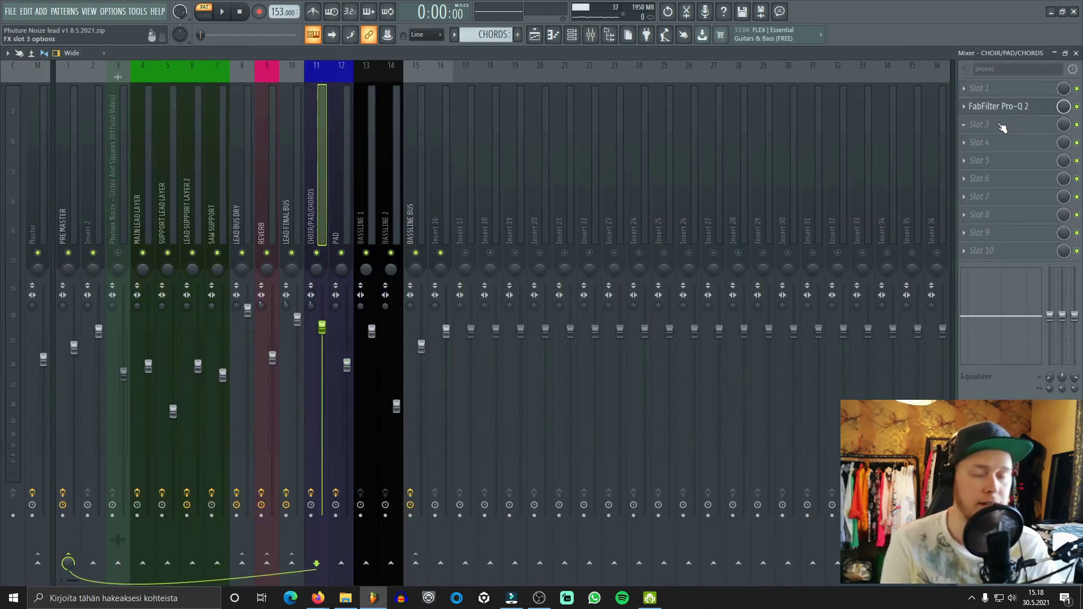
{"action": "left_click", "coordinate": [1017, 125]}
{"action": "key", "text": "Escape"}
{"action": "left_click", "coordinate": [995, 106]}
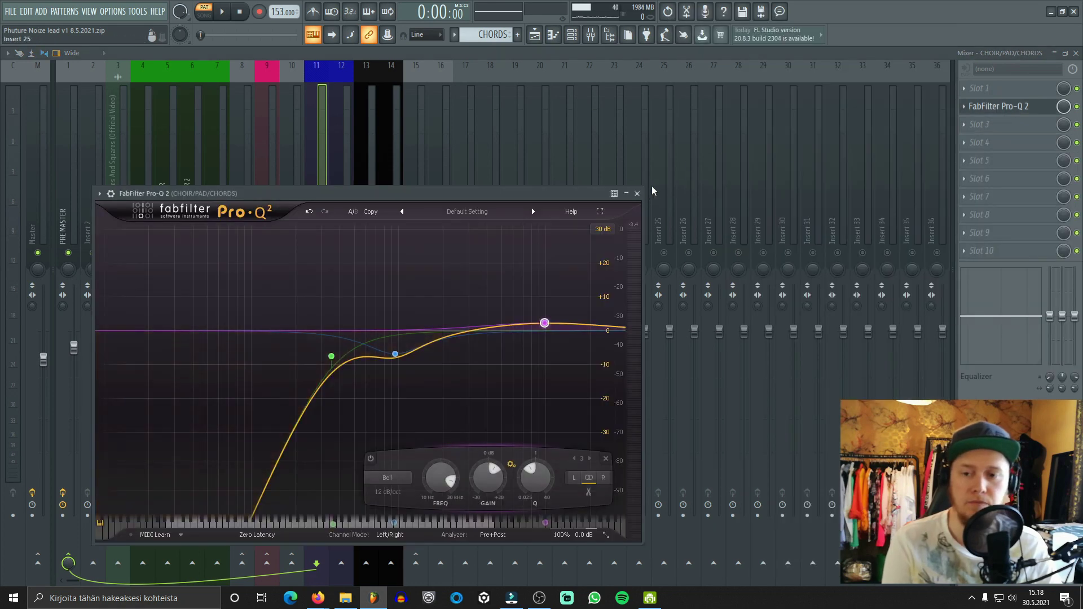
{"action": "left_click", "coordinate": [637, 193]}
{"action": "key", "text": "Right"}
{"action": "left_click", "coordinate": [996, 89]}
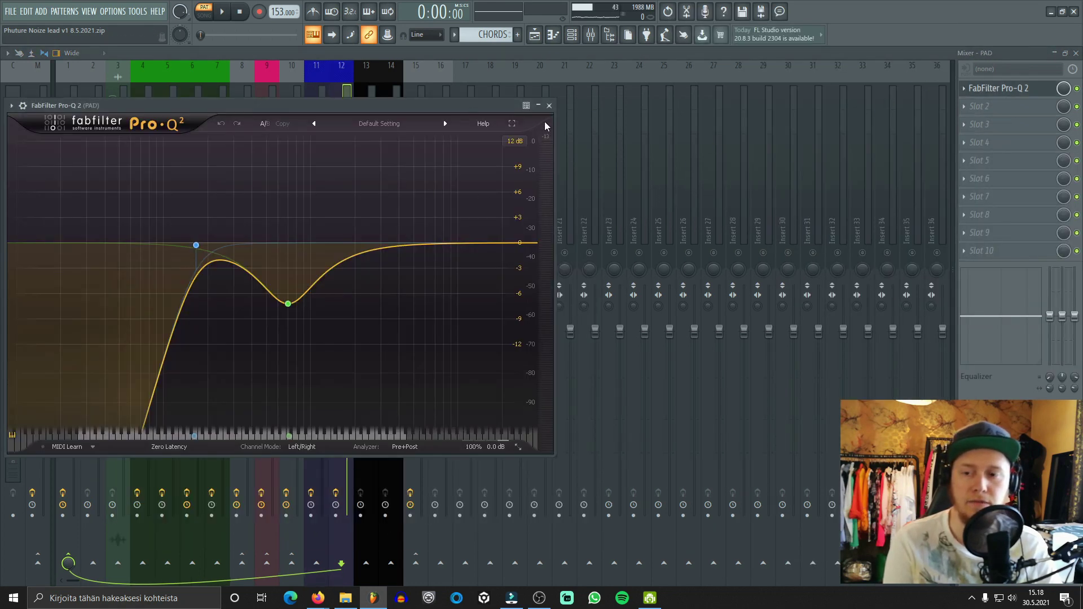
{"action": "left_click", "coordinate": [549, 105]}
Step: View the OTT and FabFilter Pro-Q 2 effects on the BASSLINE BUS mixer track and close them
{"action": "key", "text": "Right"}
{"action": "key", "text": "Right"}
{"action": "key", "text": "Right"}
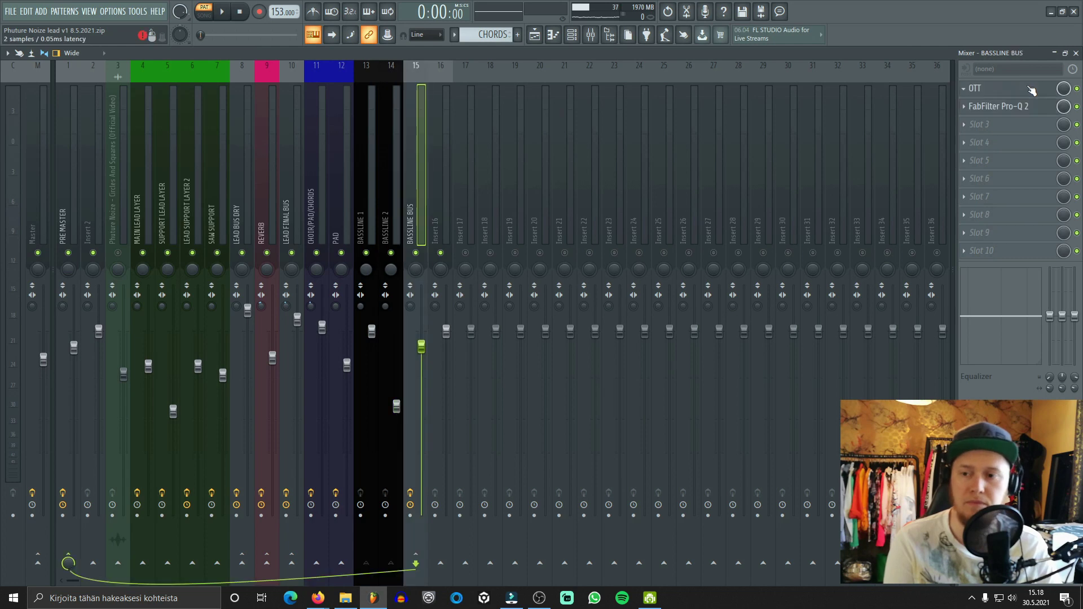
{"action": "left_click", "coordinate": [1010, 93]}
{"action": "left_click", "coordinate": [255, 193]}
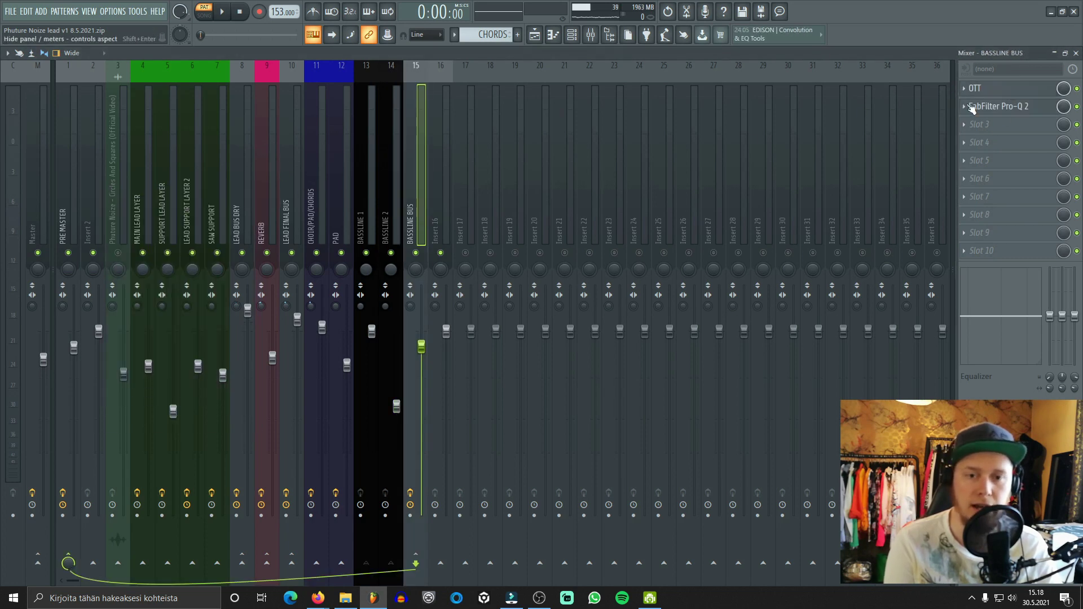
{"action": "left_click", "coordinate": [996, 106]}
{"action": "left_click", "coordinate": [563, 116]}
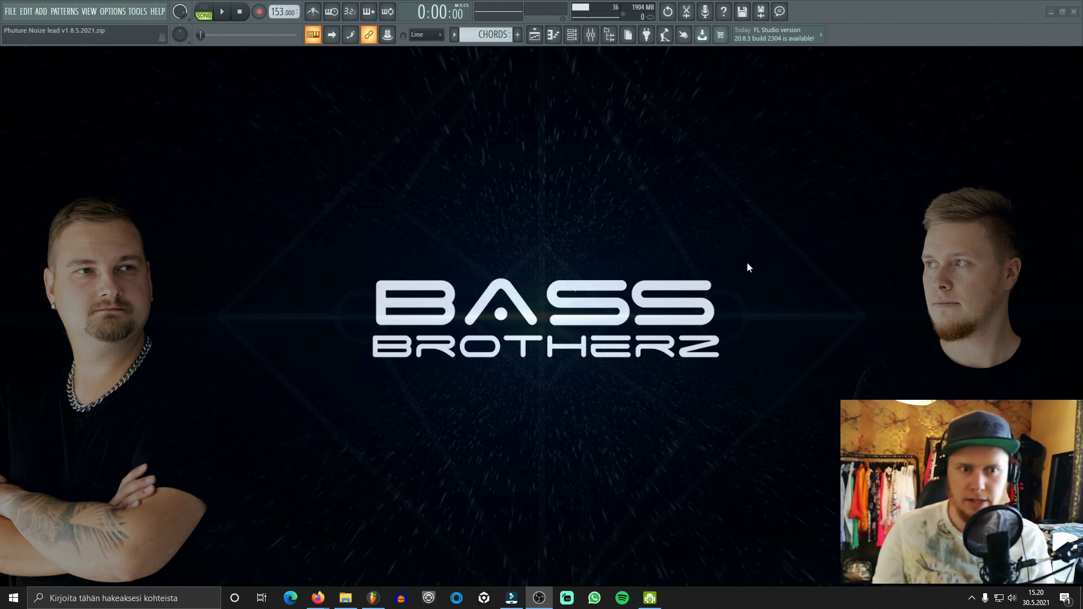
Step: Show the Playlist and review the full arrangement of lead, chords and bassline during song playback
{"action": "left_click", "coordinate": [535, 38]}
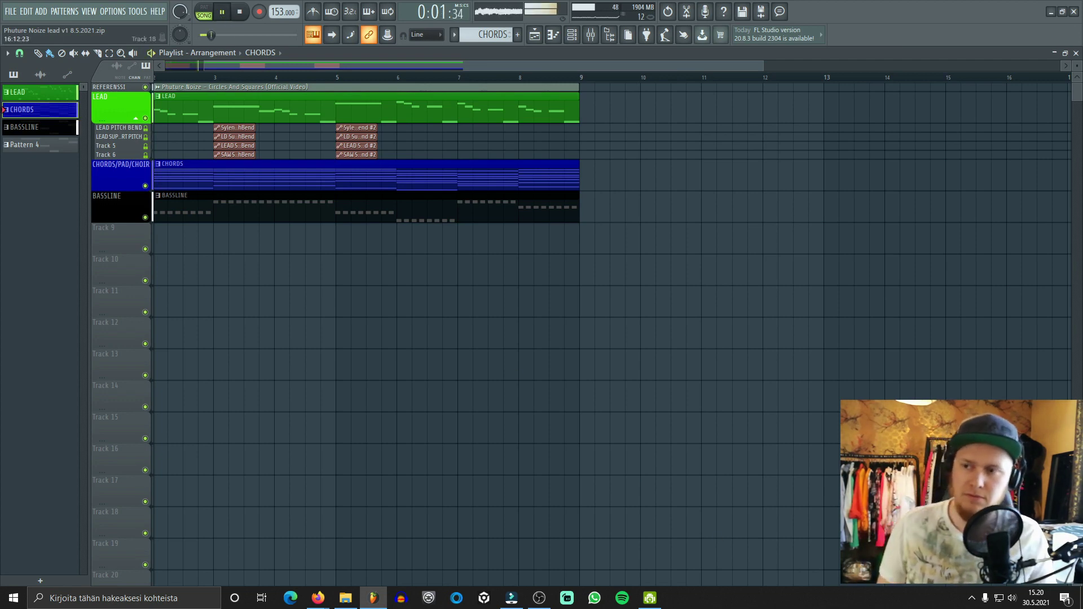
{"action": "scroll", "coordinate": [711, 87], "scroll_direction": "down", "scroll_amount": 2}
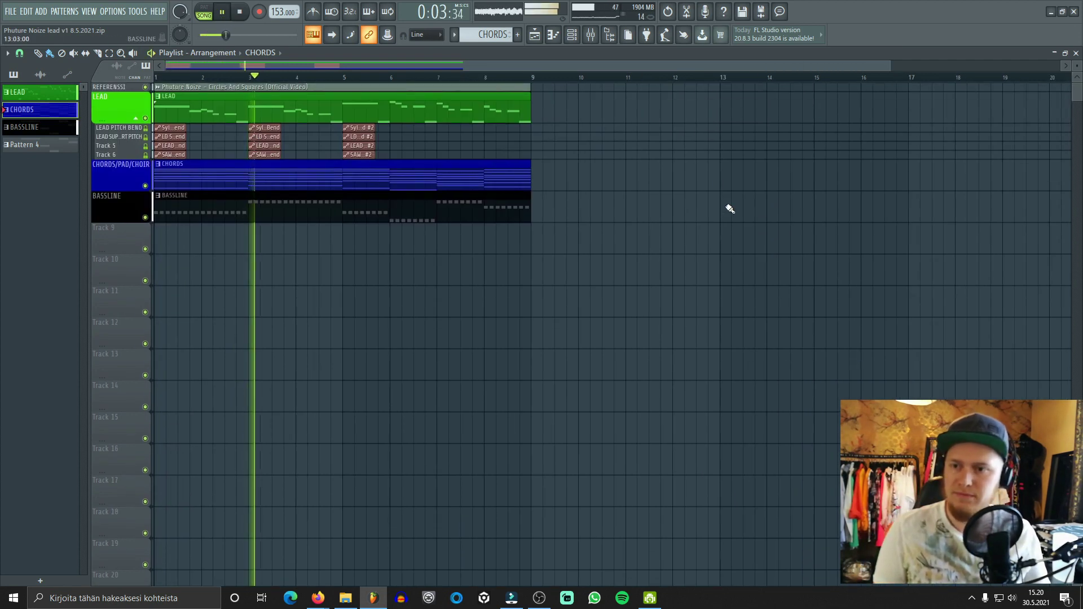